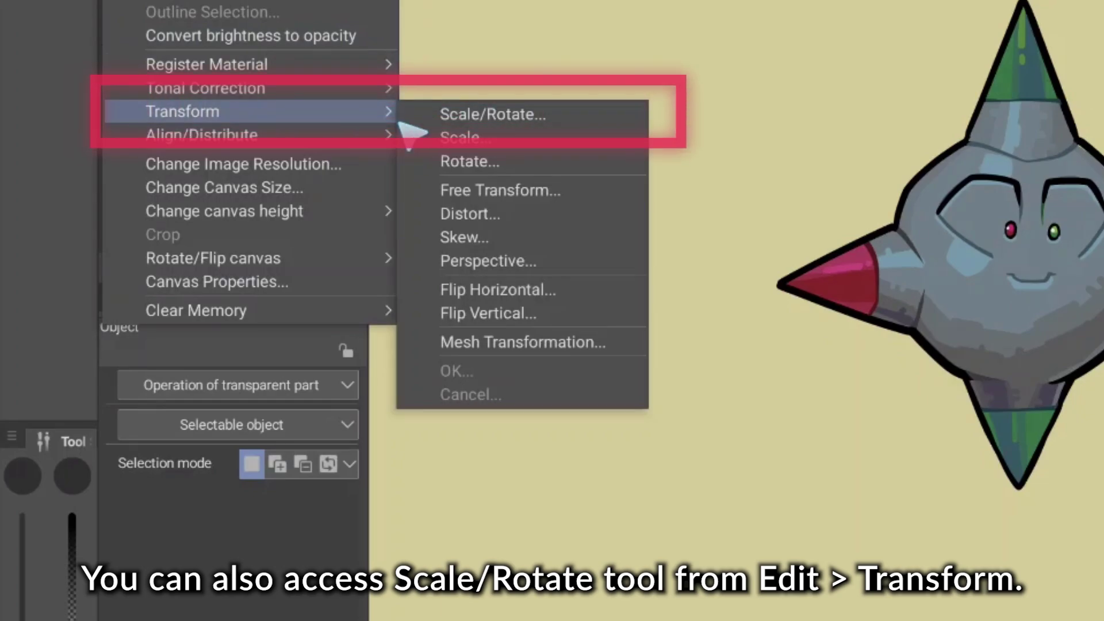
- Move the spiky star on the Position layer around the canvas with Scale/Rotate, and again with the Object operation tool
{"action": "left_click", "coordinate": [564, 119]}
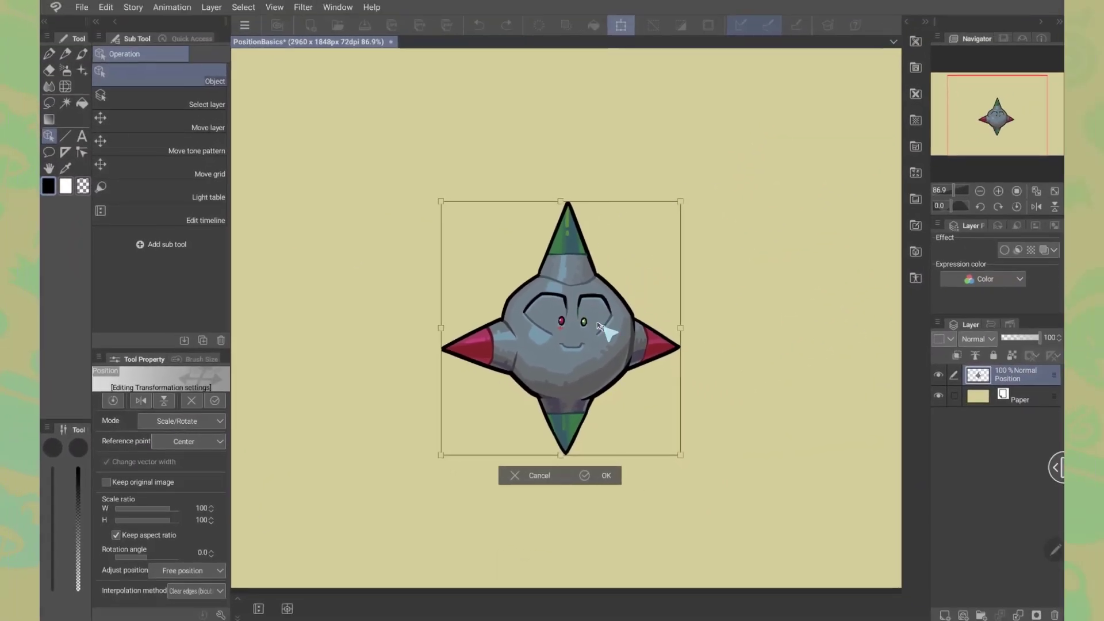
{"action": "left_click_drag", "start_coordinate": [598, 326], "coordinate": [688, 273]}
{"action": "left_click_drag", "start_coordinate": [688, 273], "coordinate": [591, 355]}
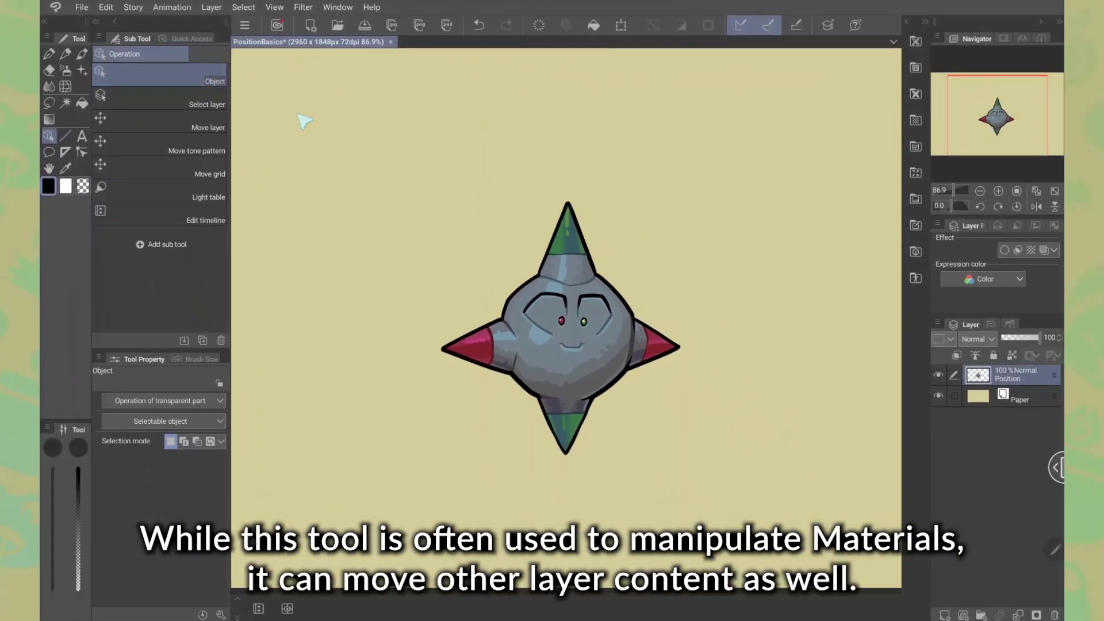
{"action": "left_click_drag", "start_coordinate": [599, 344], "coordinate": [546, 339]}
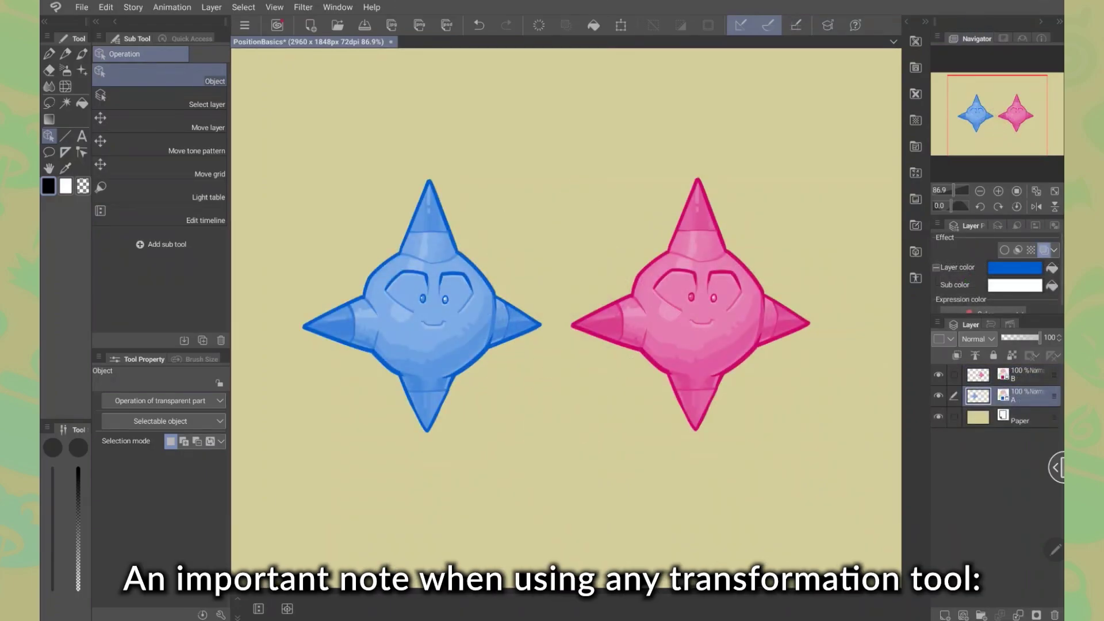
- Add layer B to the layer A selection and move the blue and pink stars together with Scale/Rotate
{"action": "left_click_drag", "start_coordinate": [486, 326], "coordinate": [496, 269]}
{"action": "left_click", "coordinate": [955, 375]}
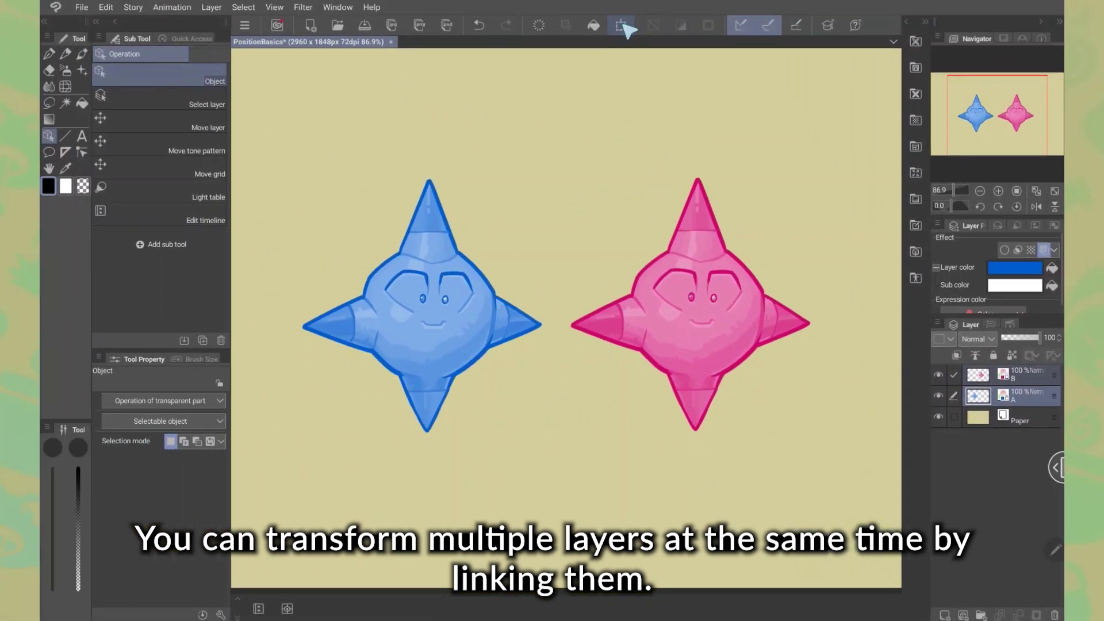
{"action": "left_click", "coordinate": [621, 24]}
{"action": "left_click_drag", "start_coordinate": [698, 321], "coordinate": [689, 251]}
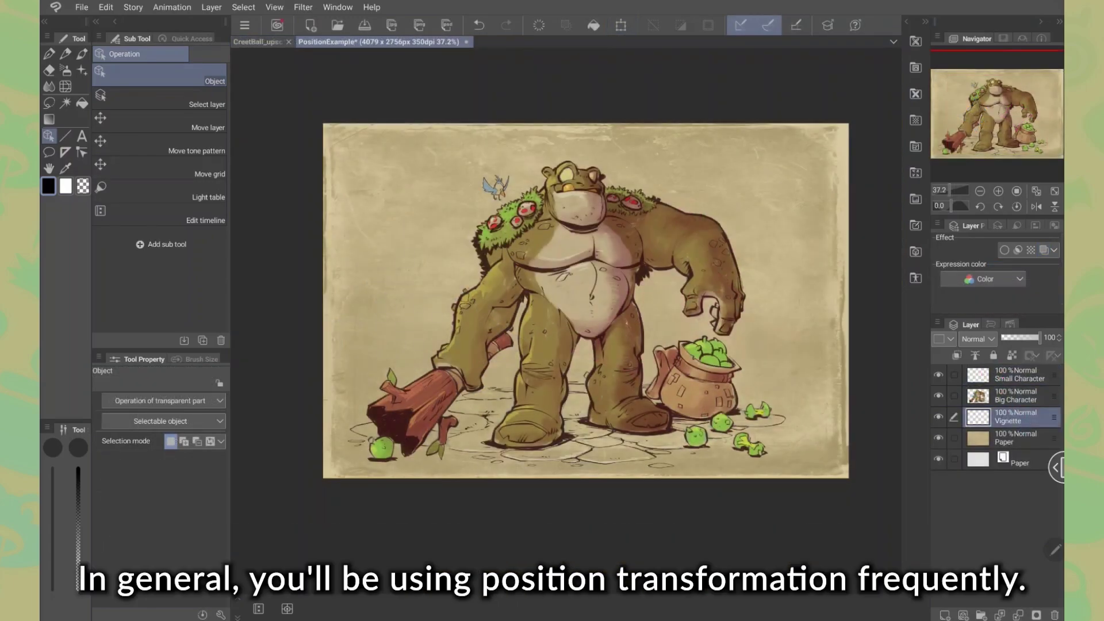
- Use Scale/Rotate to place the Vignette layer behind the big creature and the Small Character layer on the creature's shoulder
{"action": "left_click", "coordinate": [620, 24]}
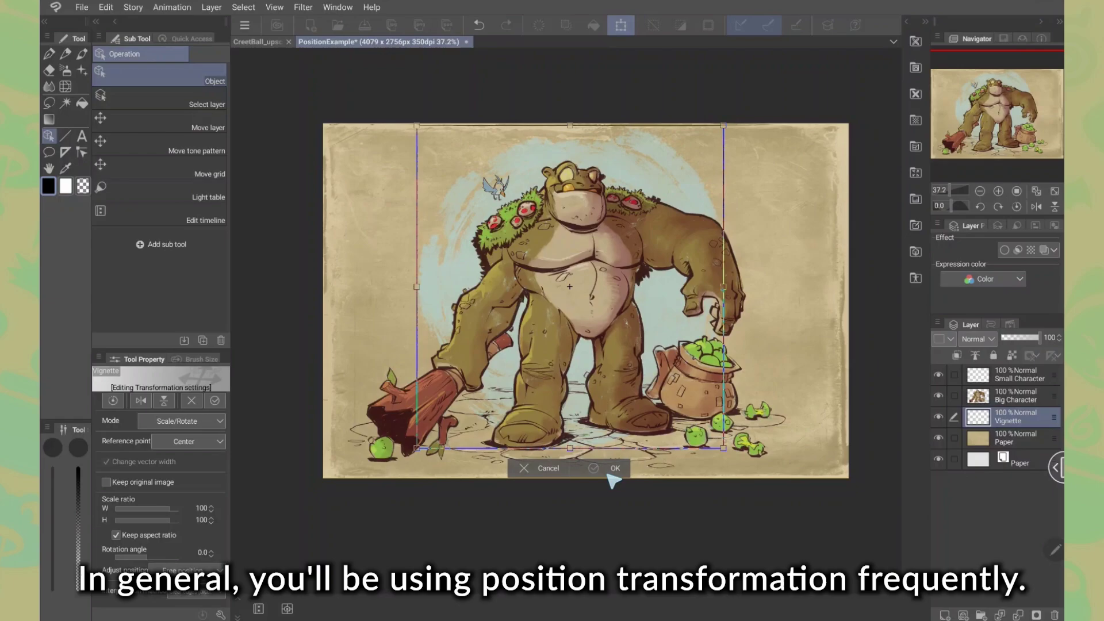
{"action": "left_click", "coordinate": [614, 468]}
{"action": "left_click", "coordinate": [1011, 372]}
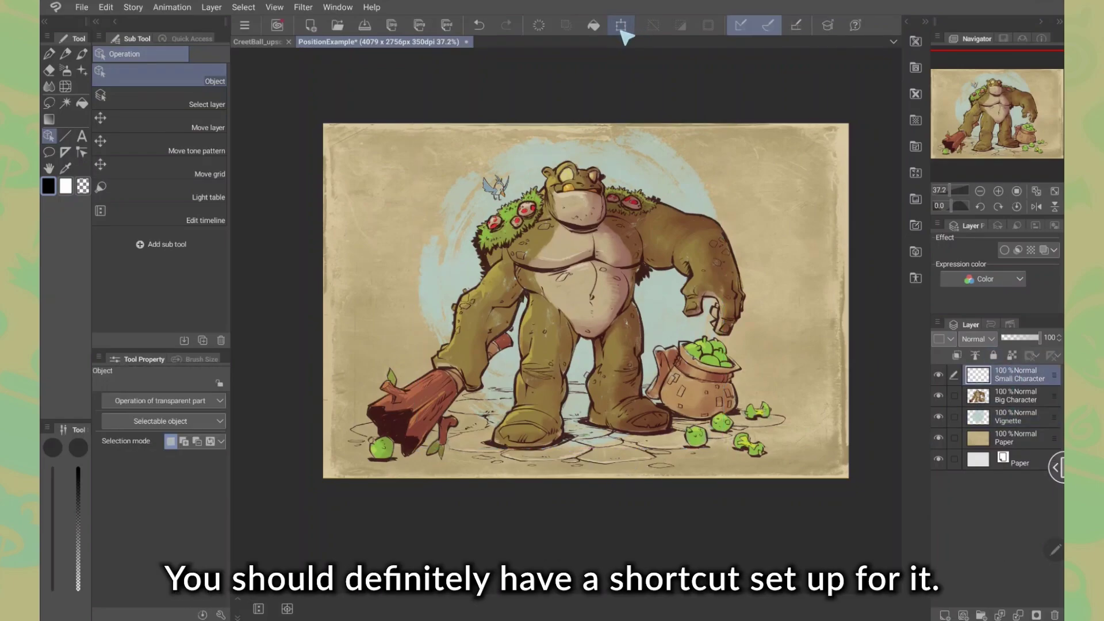
{"action": "left_click", "coordinate": [622, 27]}
{"action": "left_click_drag", "start_coordinate": [329, 216], "coordinate": [721, 204]}
{"action": "key", "text": "Return"}
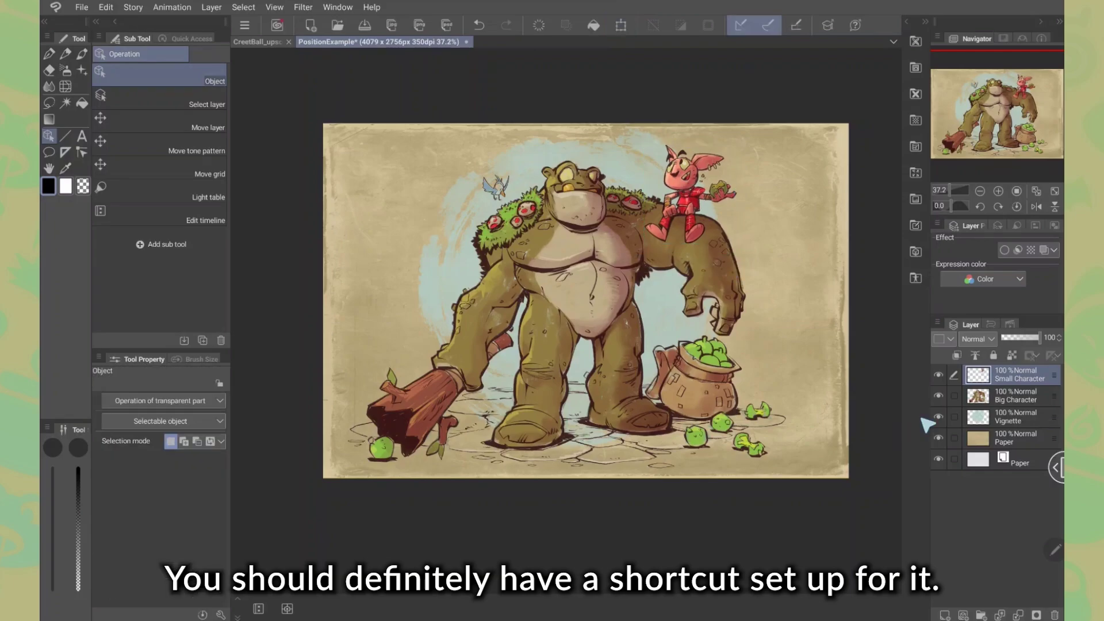
- Shift the Small Character and Big Character layers together to the left and slightly down, and reposition the Vignette layer with Scale/Rotate
{"action": "left_click", "coordinate": [621, 25]}
{"action": "left_click_drag", "start_coordinate": [650, 259], "coordinate": [534, 291]}
{"action": "left_click", "coordinate": [495, 520]}
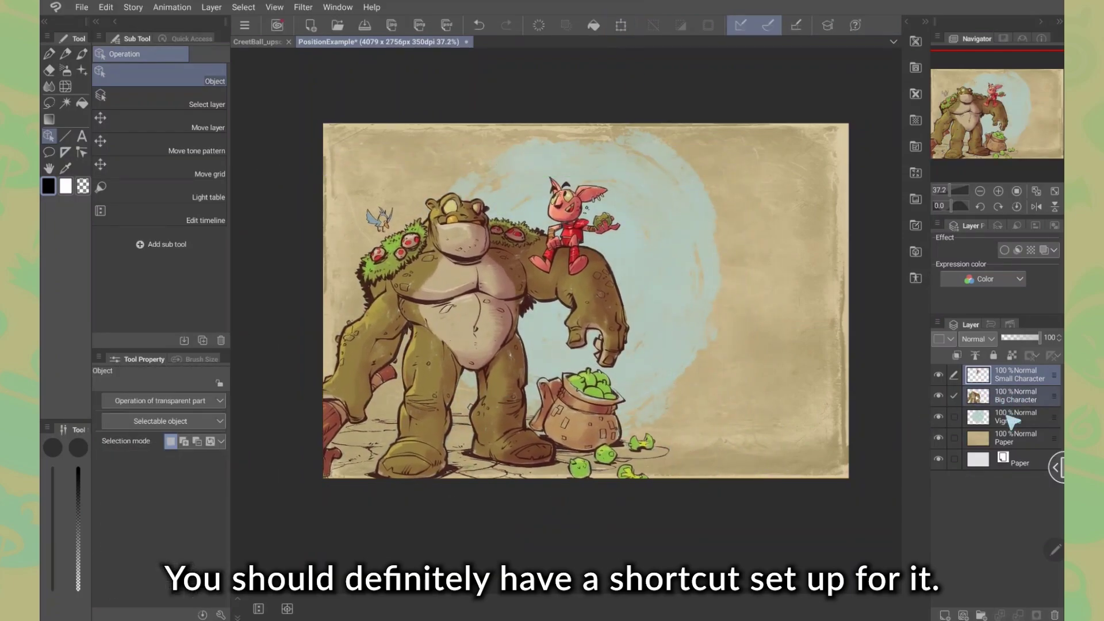
{"action": "left_click", "coordinate": [1004, 417]}
{"action": "left_click", "coordinate": [621, 25]}
{"action": "key", "text": "Return"}
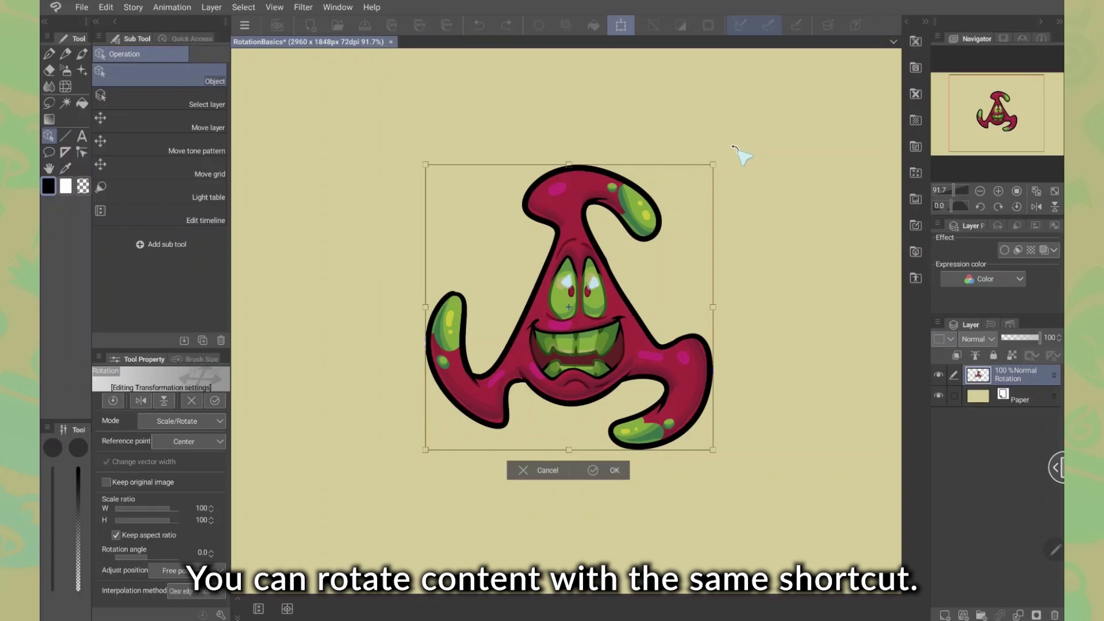
- Rotate the three-armed character on the Rotation layer freehand, and adjust its rotation angle numerically
{"action": "left_click_drag", "start_coordinate": [736, 152], "coordinate": [358, 384]}
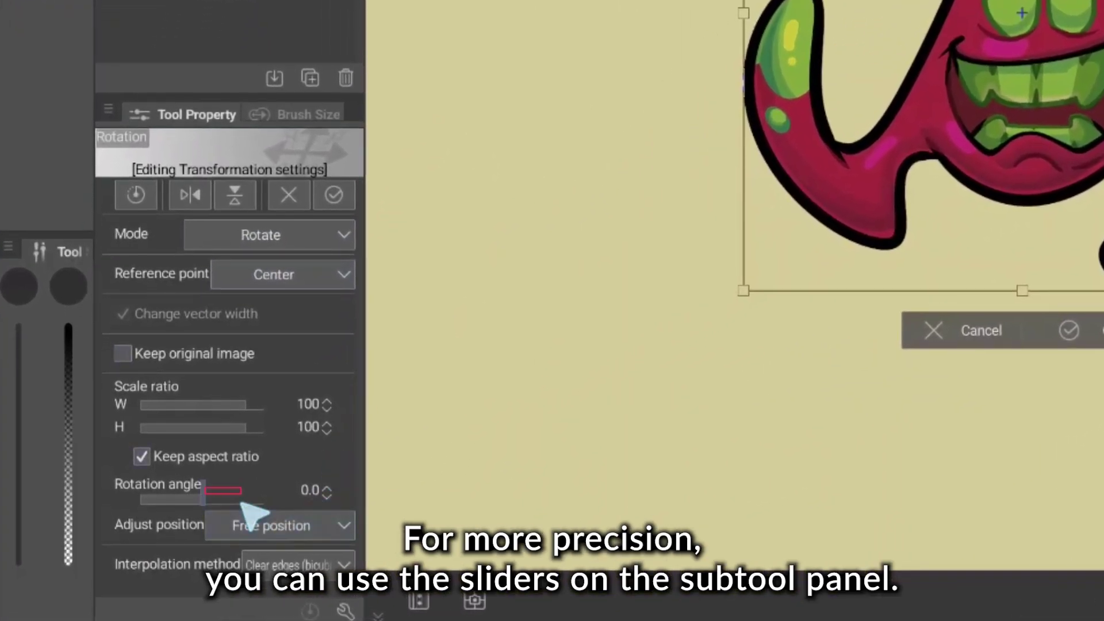
{"action": "left_click_drag", "start_coordinate": [203, 493], "coordinate": [227, 493]}
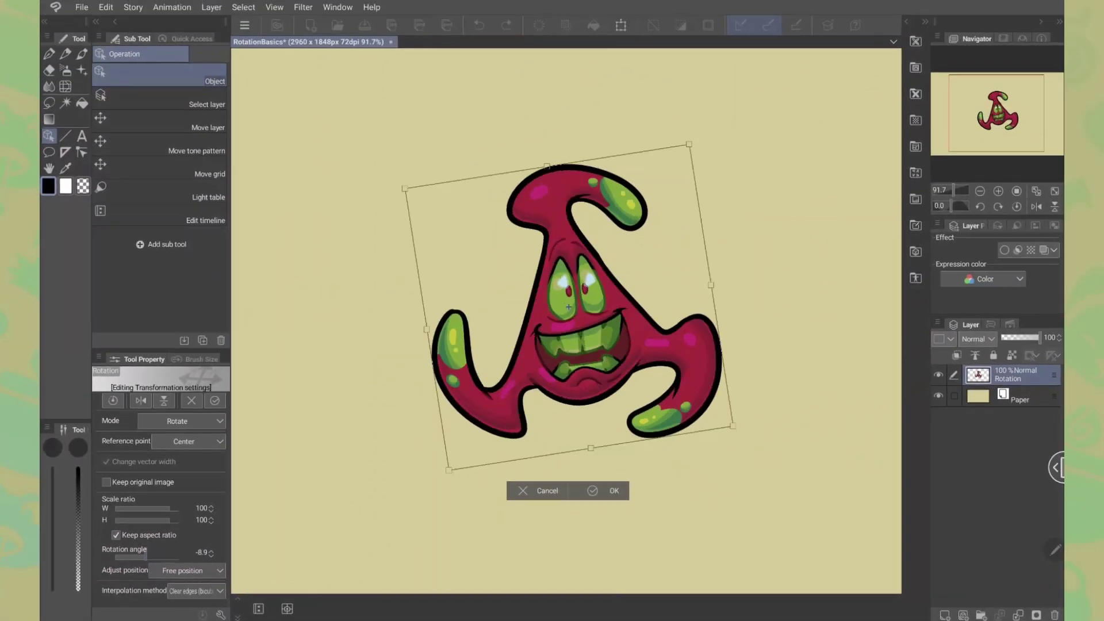
- Reposition the transformation pivot point on the faded three-armed character and rotate the character around it by about 52 degrees
{"action": "scroll", "coordinate": [551, 298], "scroll_direction": "up", "scroll_amount": 5}
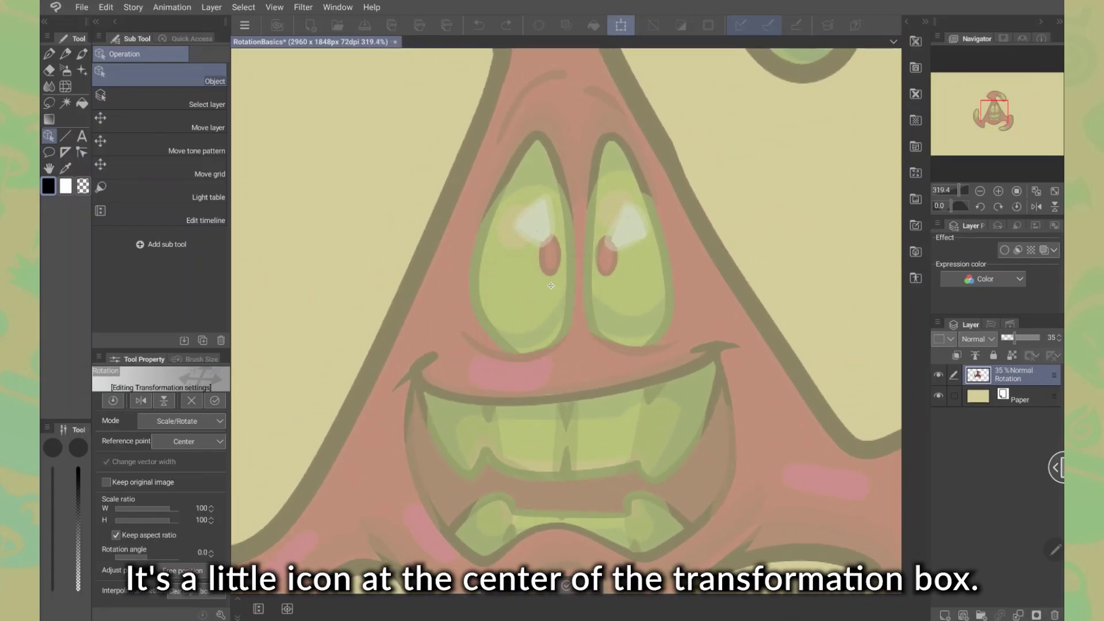
{"action": "scroll", "coordinate": [620, 337], "scroll_direction": "down", "scroll_amount": 5}
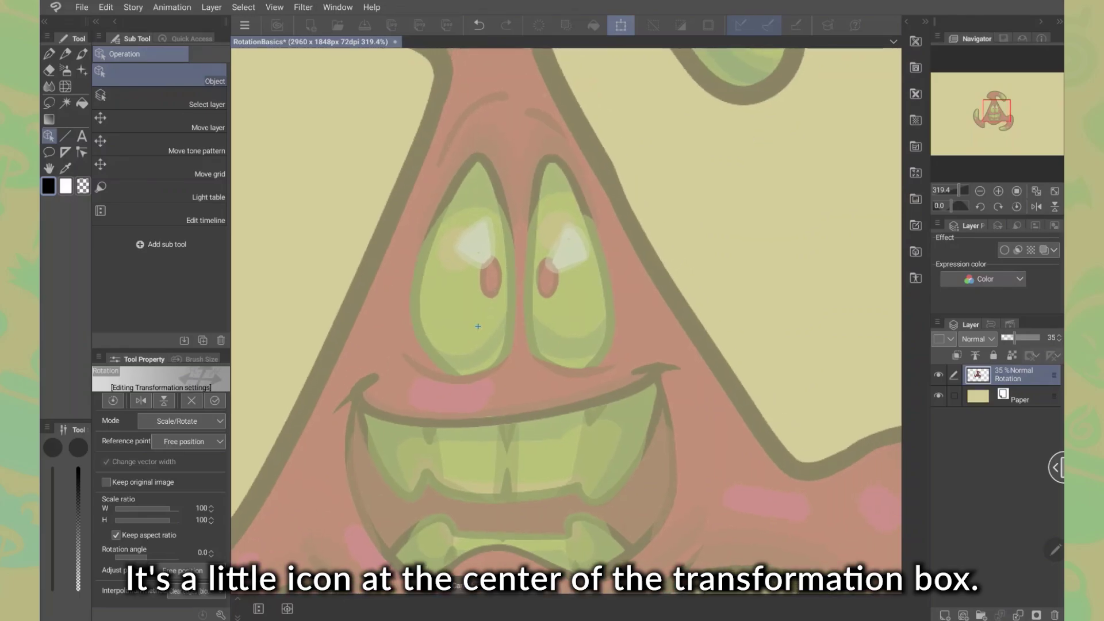
{"action": "scroll", "coordinate": [585, 297], "scroll_direction": "down", "scroll_amount": 1}
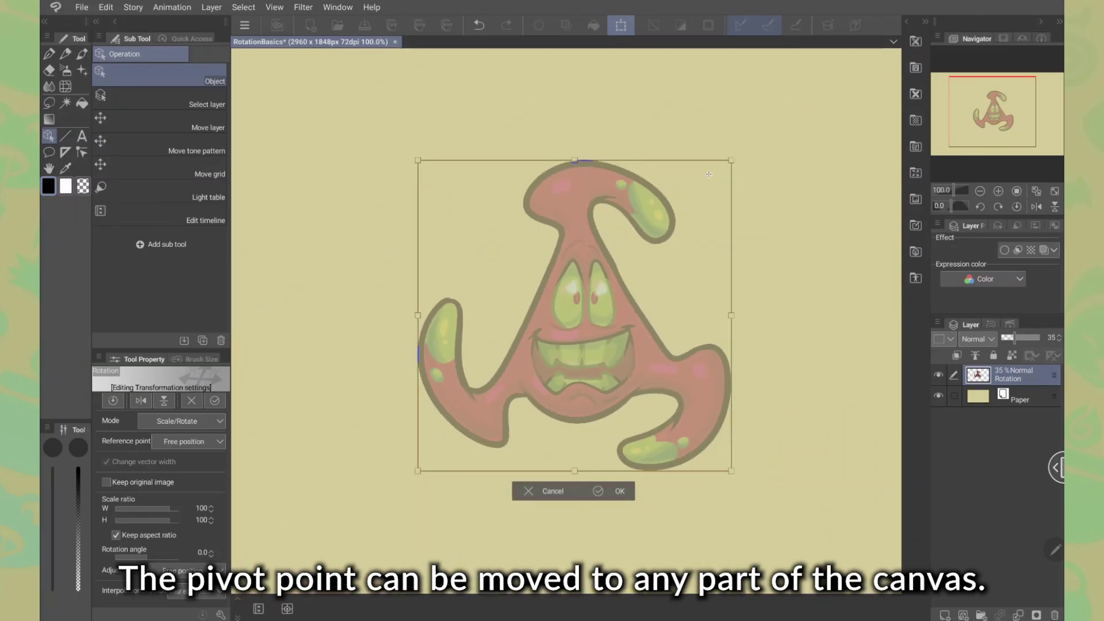
{"action": "left_click_drag", "start_coordinate": [747, 149], "coordinate": [709, 172]}
{"action": "key", "text": "Escape"}
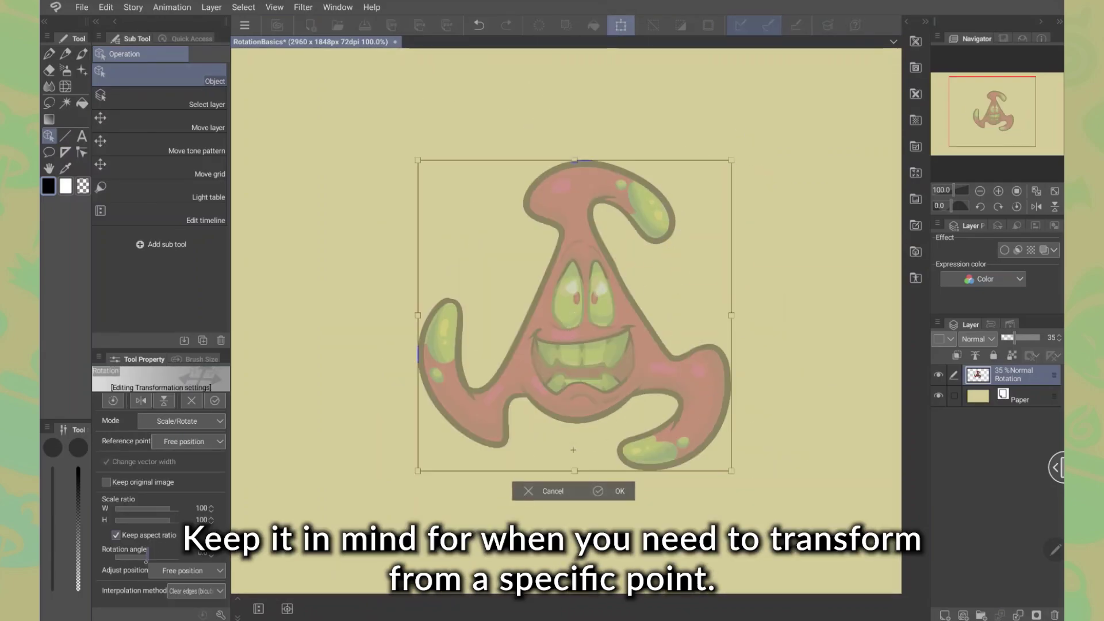
{"action": "left_click_drag", "start_coordinate": [740, 153], "coordinate": [903, 364]}
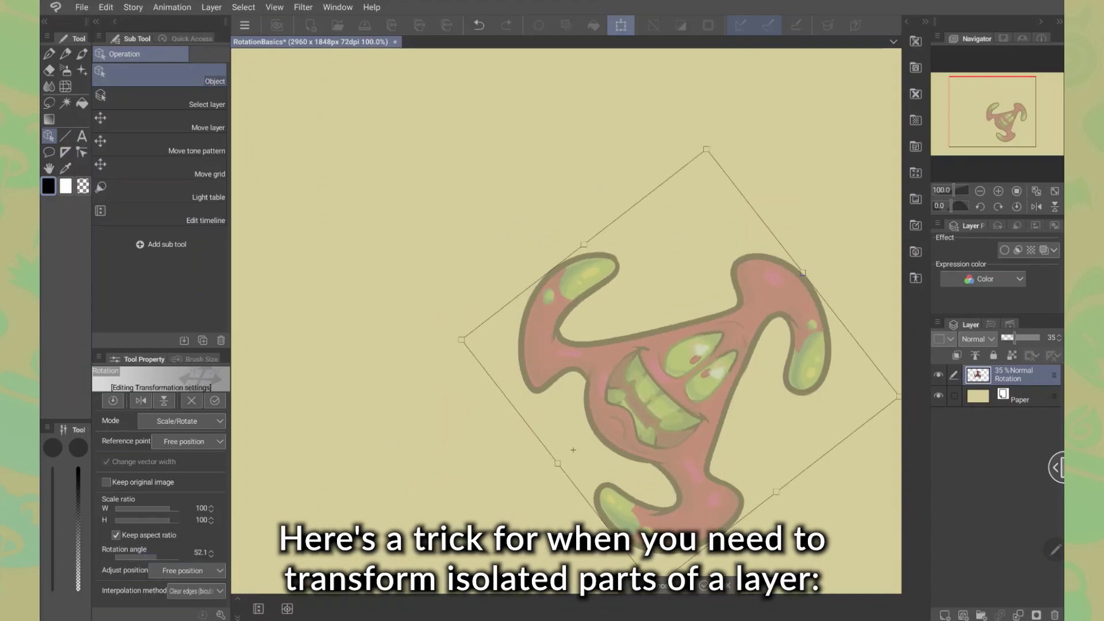
{"action": "mouse_move", "coordinate": [748, 189]}
{"action": "left_mouse_down"}
{"action": "mouse_move", "coordinate": [765, 264]}
{"action": "mouse_move", "coordinate": [728, 328]}
{"action": "mouse_move", "coordinate": [716, 121]}
{"action": "mouse_move", "coordinate": [597, 3]}
{"action": "mouse_move", "coordinate": [719, 128]}
{"action": "mouse_move", "coordinate": [741, 210]}
{"action": "left_mouse_up"}
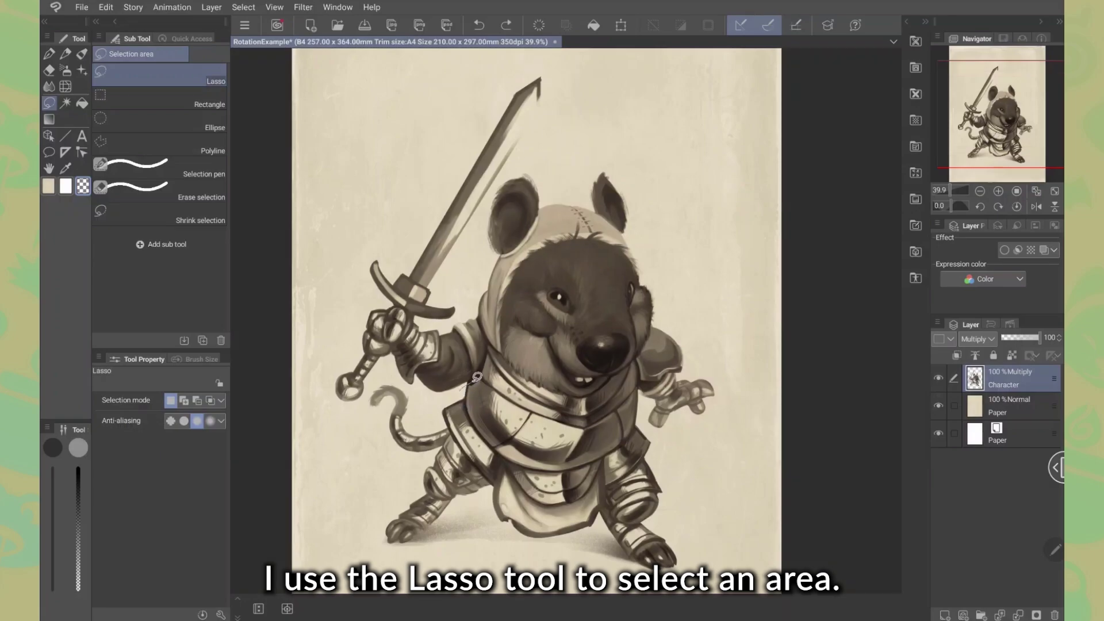
- Lasso the sword arm, rotate it about 26.6 degrees around a pivot on the shoulder, and select the Round mixing brush
{"action": "mouse_move", "coordinate": [406, 380]}
{"action": "left_mouse_down"}
{"action": "mouse_move", "coordinate": [422, 399]}
{"action": "mouse_move", "coordinate": [463, 388]}
{"action": "left_mouse_up"}
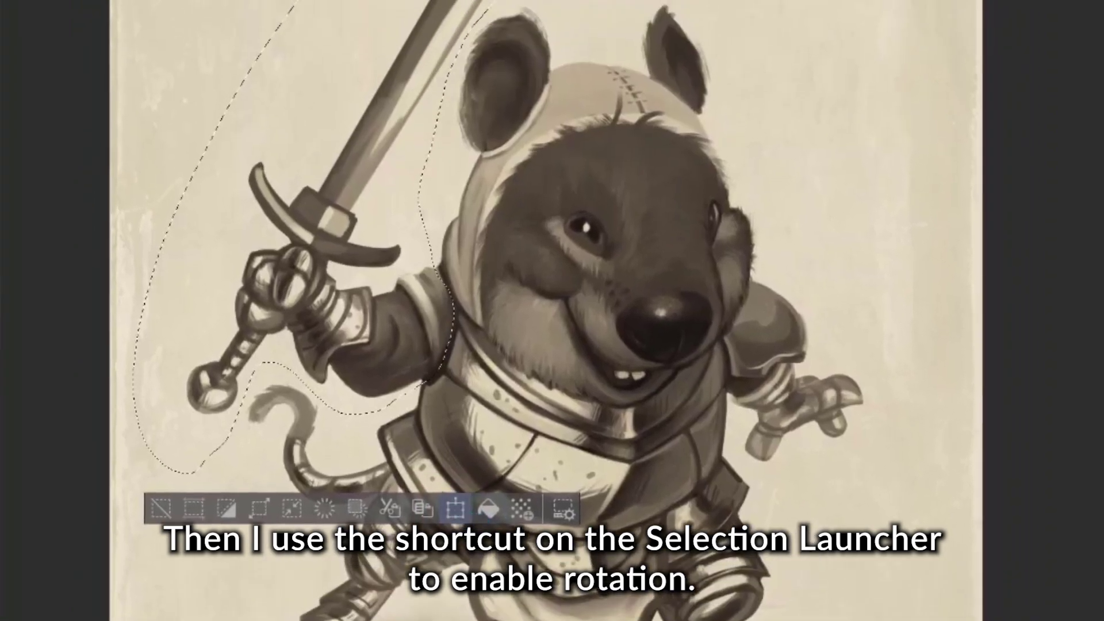
{"action": "left_click", "coordinate": [459, 355]}
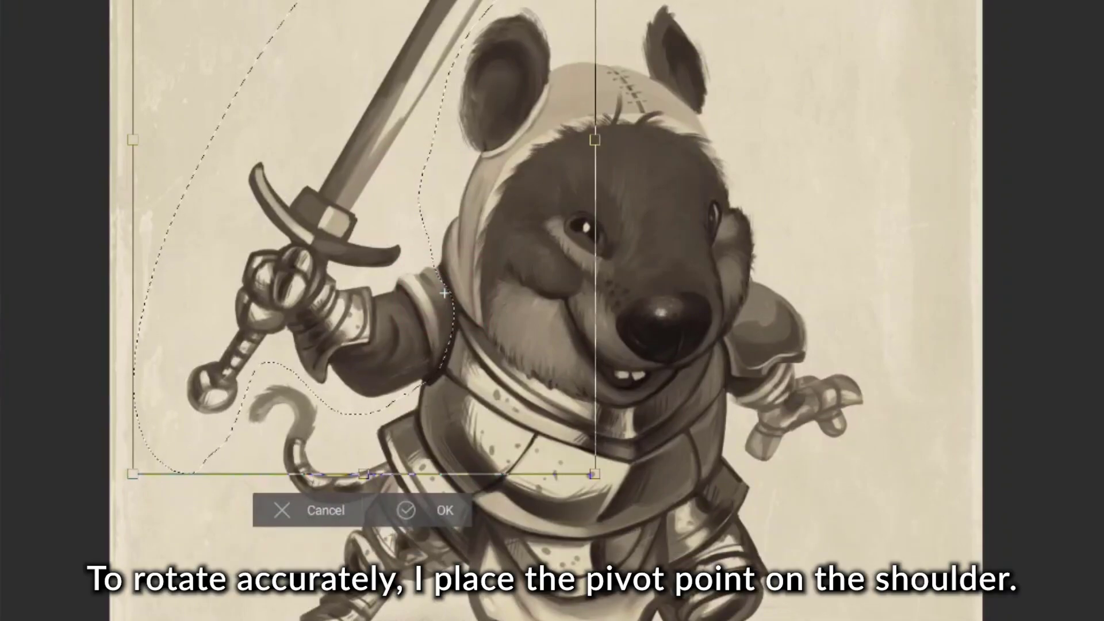
{"action": "left_click_drag", "start_coordinate": [622, 140], "coordinate": [648, 223]}
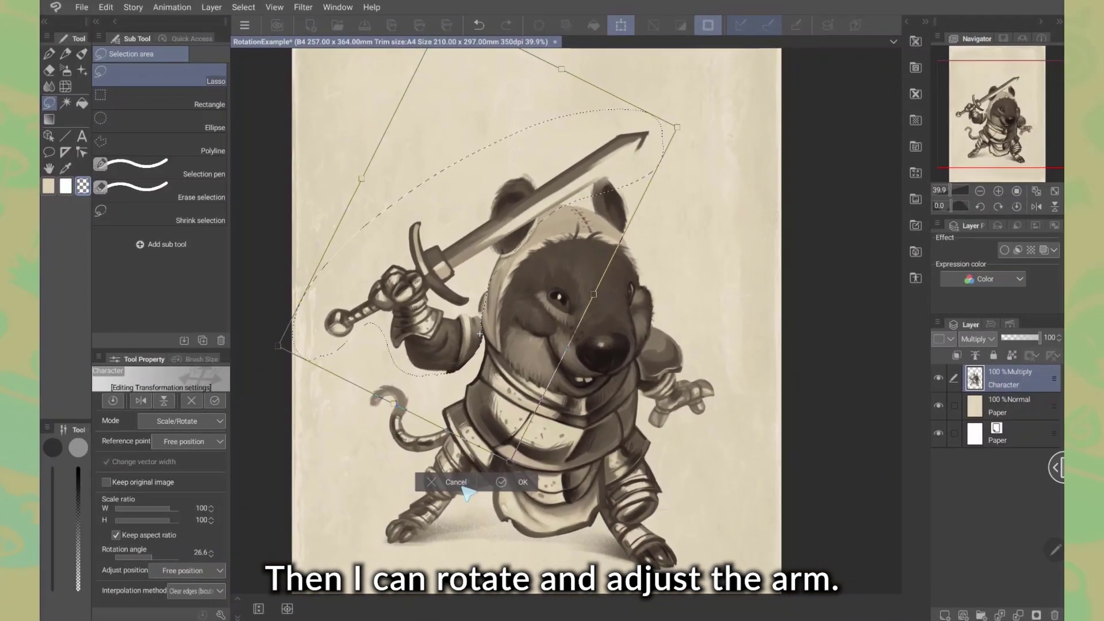
{"action": "left_click", "coordinate": [524, 483]}
{"action": "key", "text": "b"}
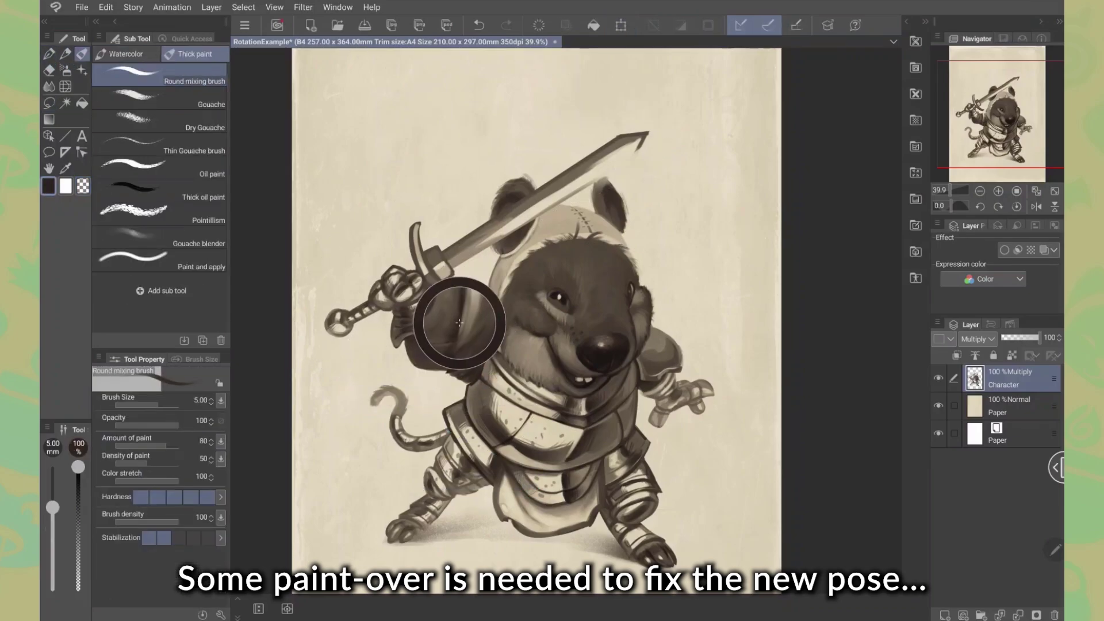
- Lasso the empty-handed arm, rotate it about -12.3 degrees around its shoulder, and return to the Round mixing brush
{"action": "key", "text": "l"}
{"action": "left_click_drag", "start_coordinate": [644, 319], "coordinate": [656, 432]}
{"action": "key", "text": "ctrl+t"}
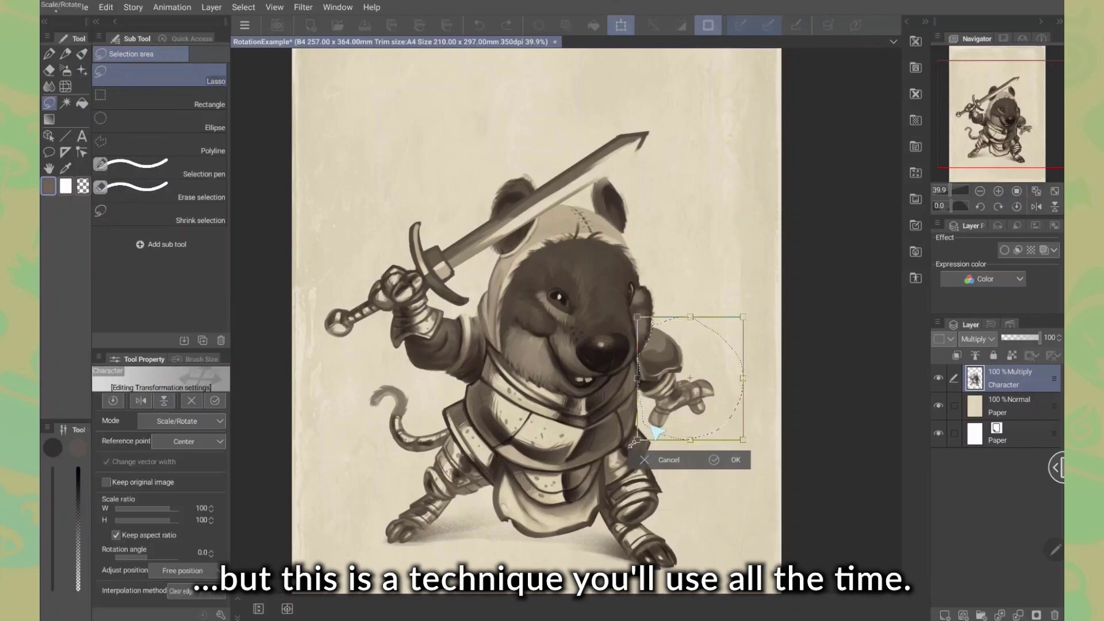
{"action": "left_click_drag", "start_coordinate": [745, 442], "coordinate": [766, 406]}
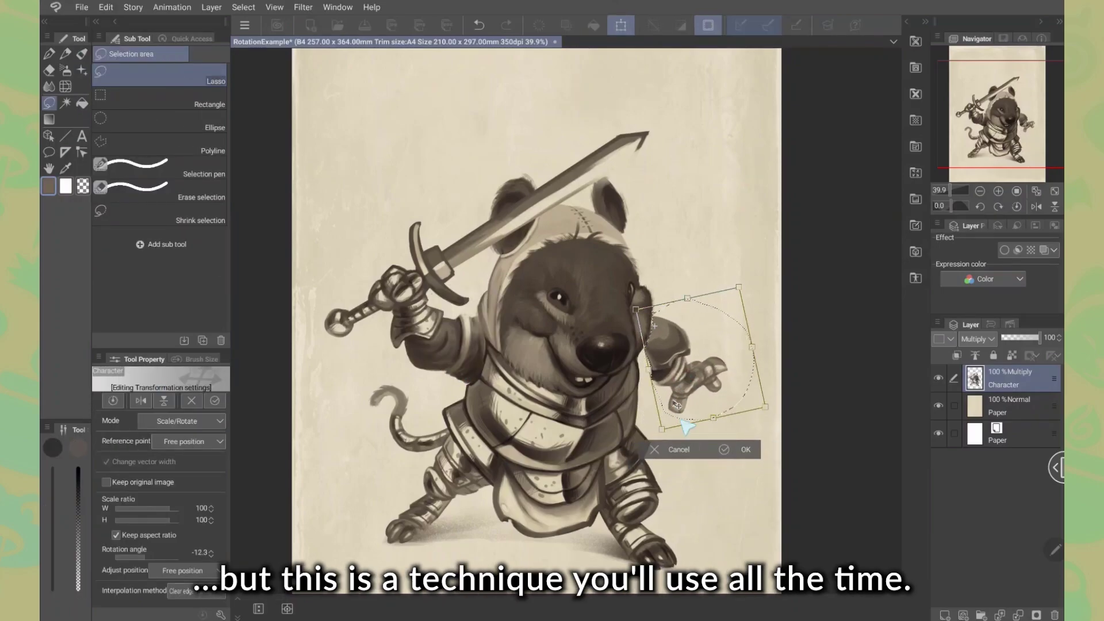
{"action": "key", "text": "Return"}
{"action": "key", "text": "b"}
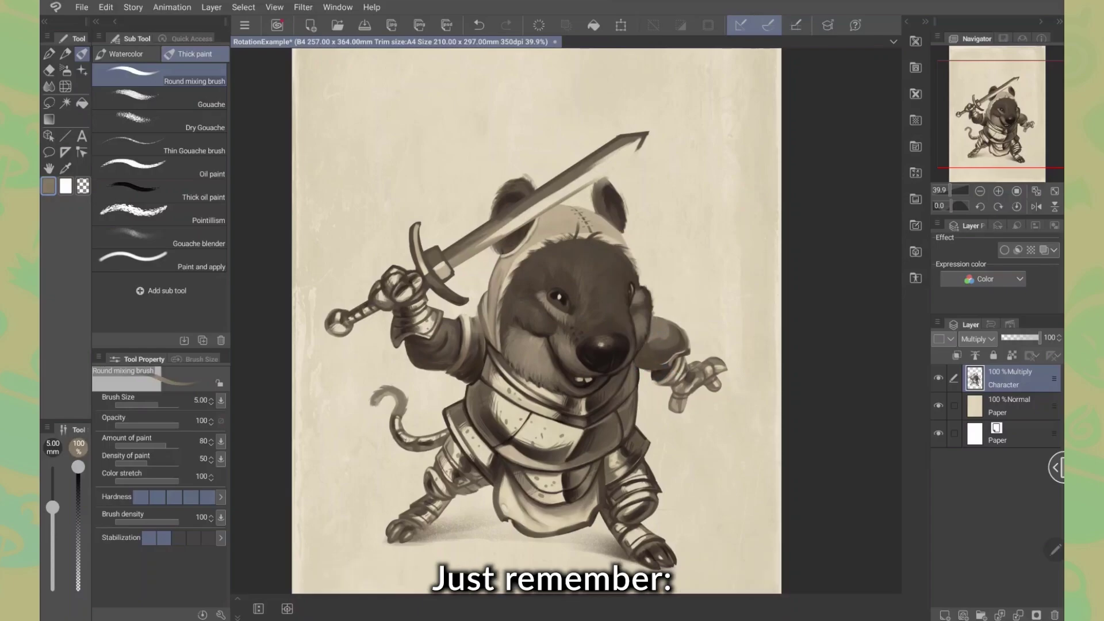
- Lasso the tail, try rotating it around a pivot at its base, undo the rotation, and close the transformation
{"action": "key", "text": "m"}
{"action": "left_click_drag", "start_coordinate": [435, 410], "coordinate": [442, 454]}
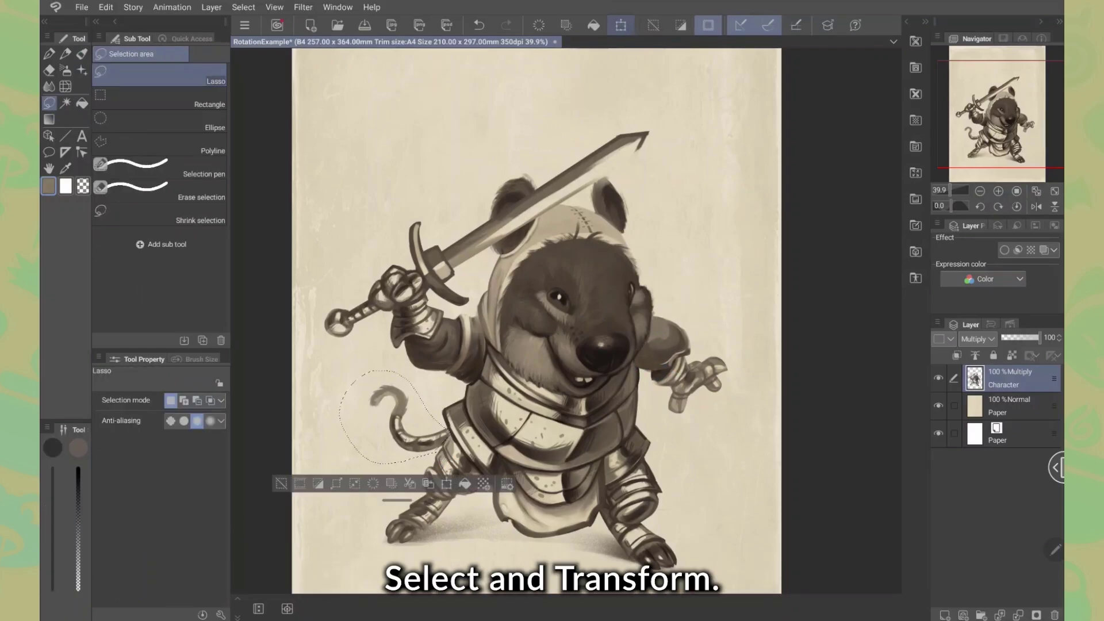
{"action": "key", "text": "ctrl+t"}
{"action": "left_click", "coordinate": [447, 436], "text": "alt"}
{"action": "left_click_drag", "start_coordinate": [467, 384], "coordinate": [440, 380]}
{"action": "key", "text": "ctrl+z"}
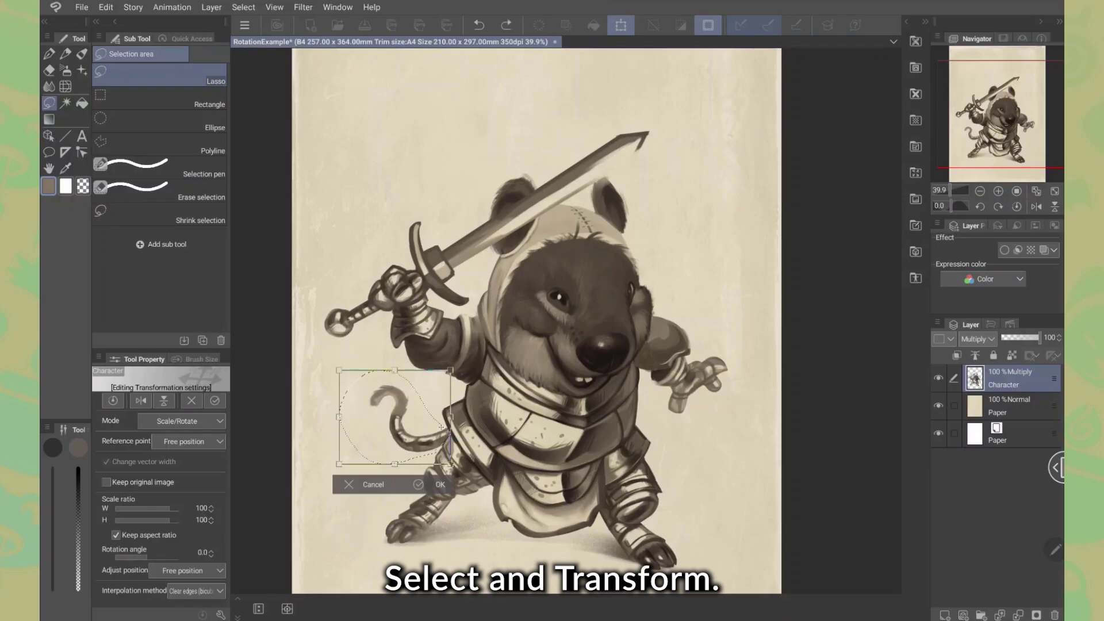
{"action": "left_click", "coordinate": [429, 494]}
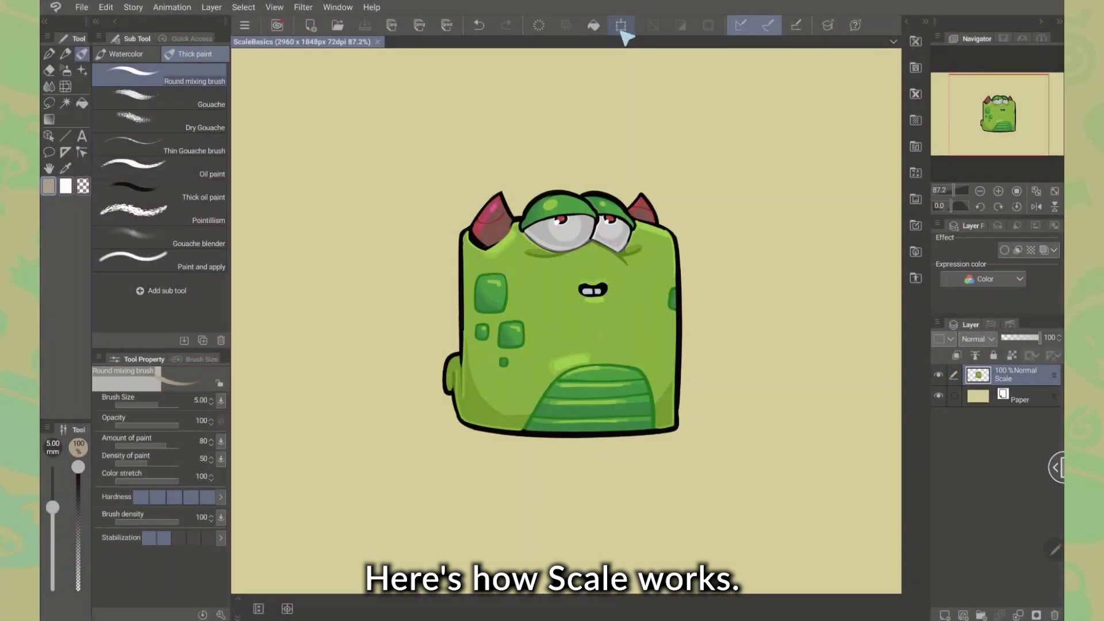
- Scale the green monster proportionally up to about 126%, and shrink it from two opposite corners
{"action": "left_click", "coordinate": [621, 25]}
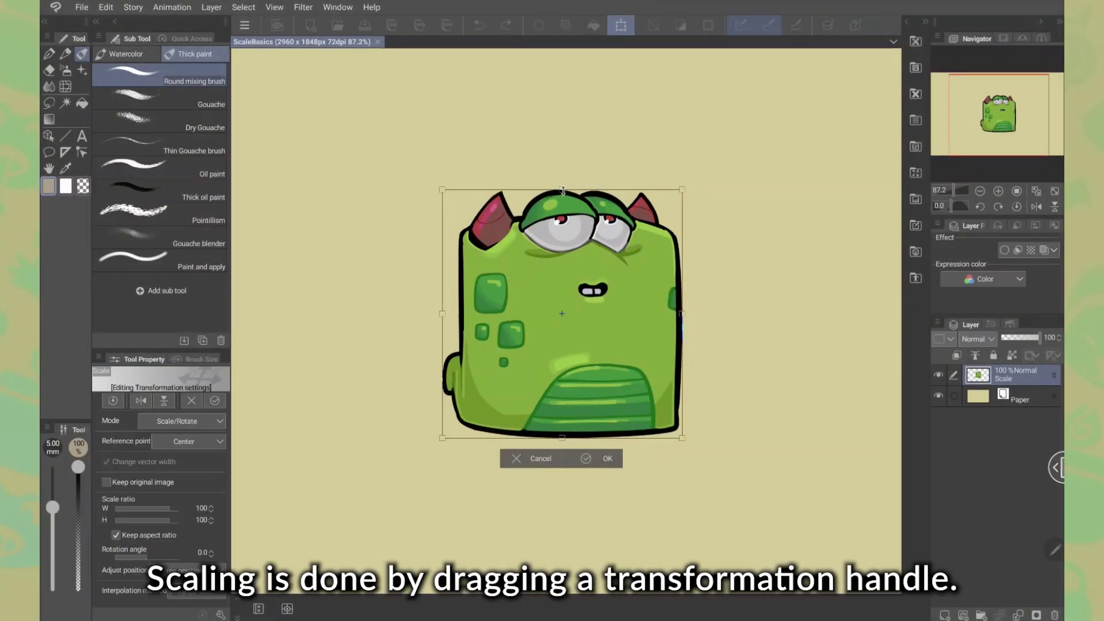
{"action": "left_click_drag", "start_coordinate": [562, 191], "coordinate": [562, 125]}
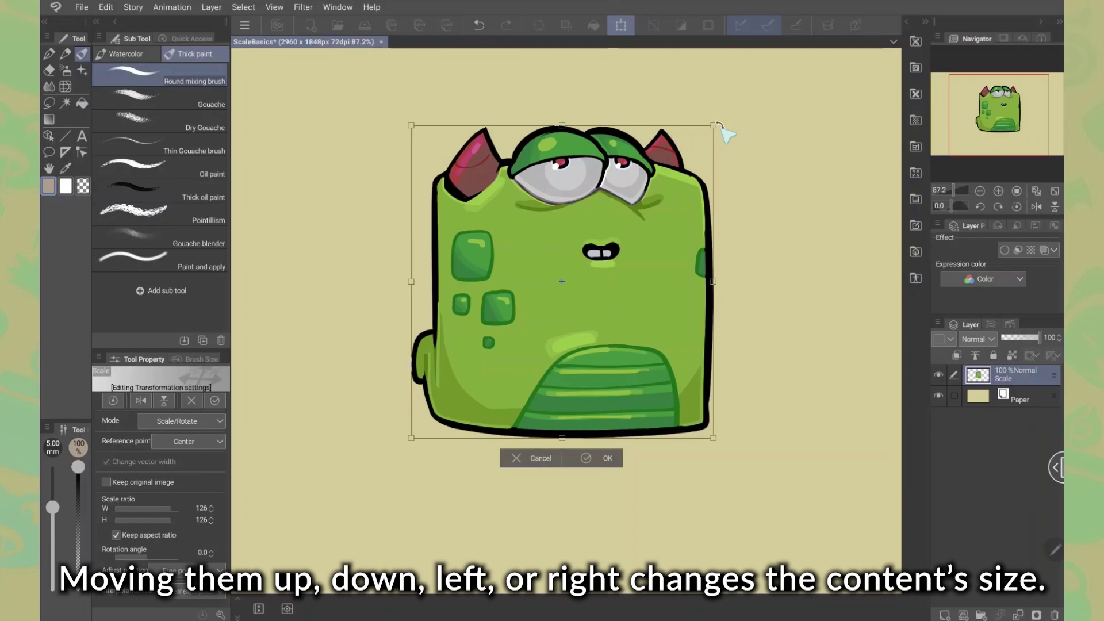
{"action": "left_click_drag", "start_coordinate": [715, 125], "coordinate": [693, 147]}
{"action": "left_click_drag", "start_coordinate": [413, 438], "coordinate": [443, 406]}
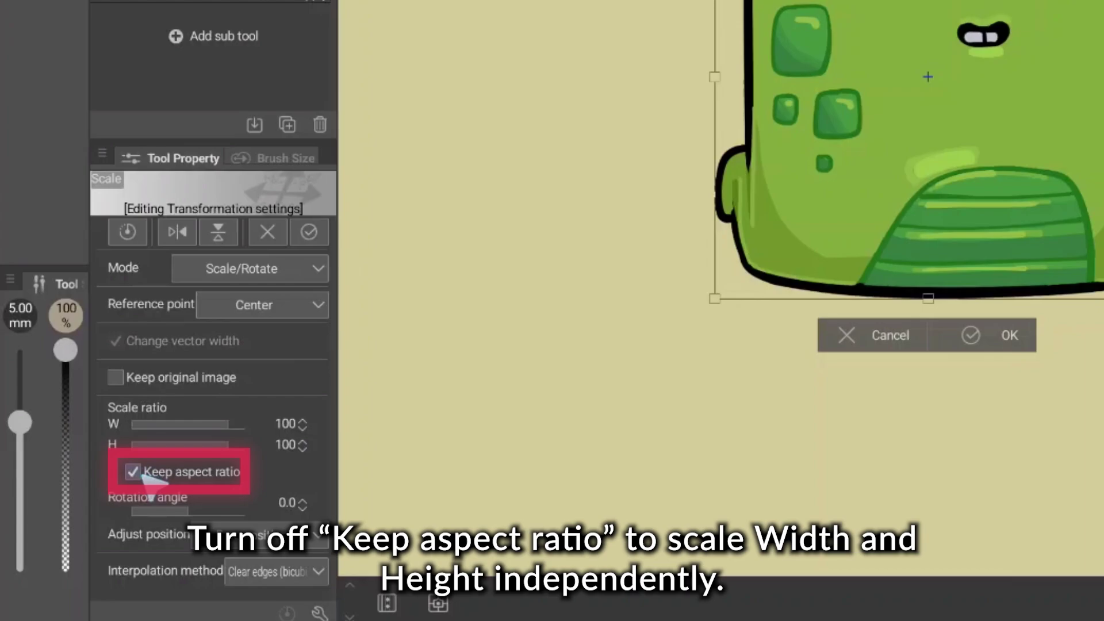
- Turn off Keep aspect ratio, stretch the monster's height to about 128%, narrow its width from both sides, and cancel the transformation
{"action": "left_click", "coordinate": [133, 472]}
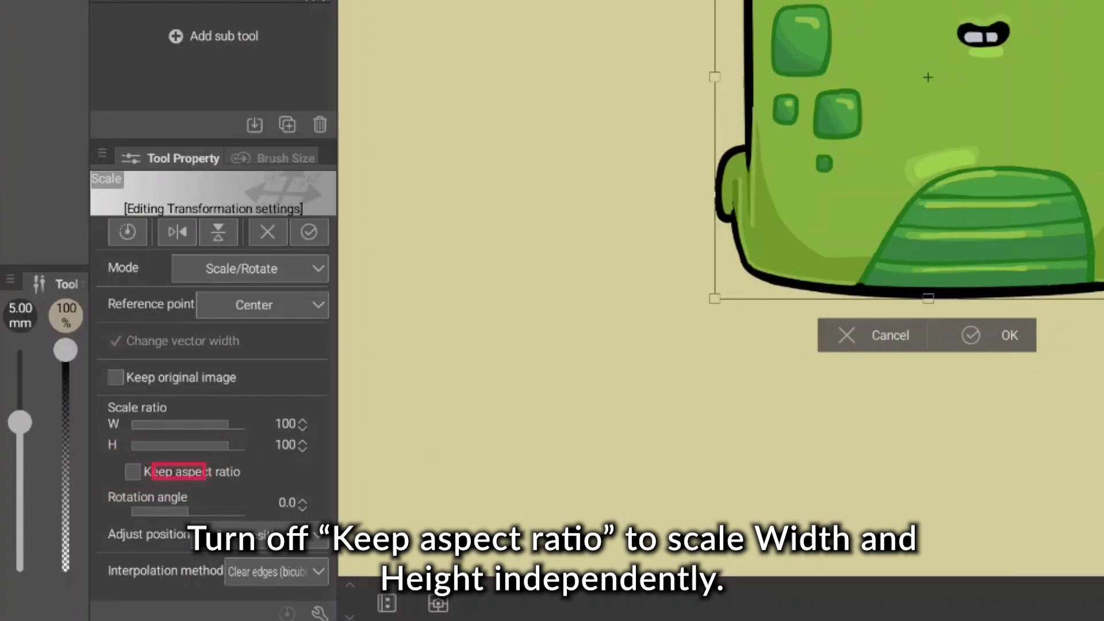
{"action": "left_click_drag", "start_coordinate": [928, 0], "coordinate": [562, 120]}
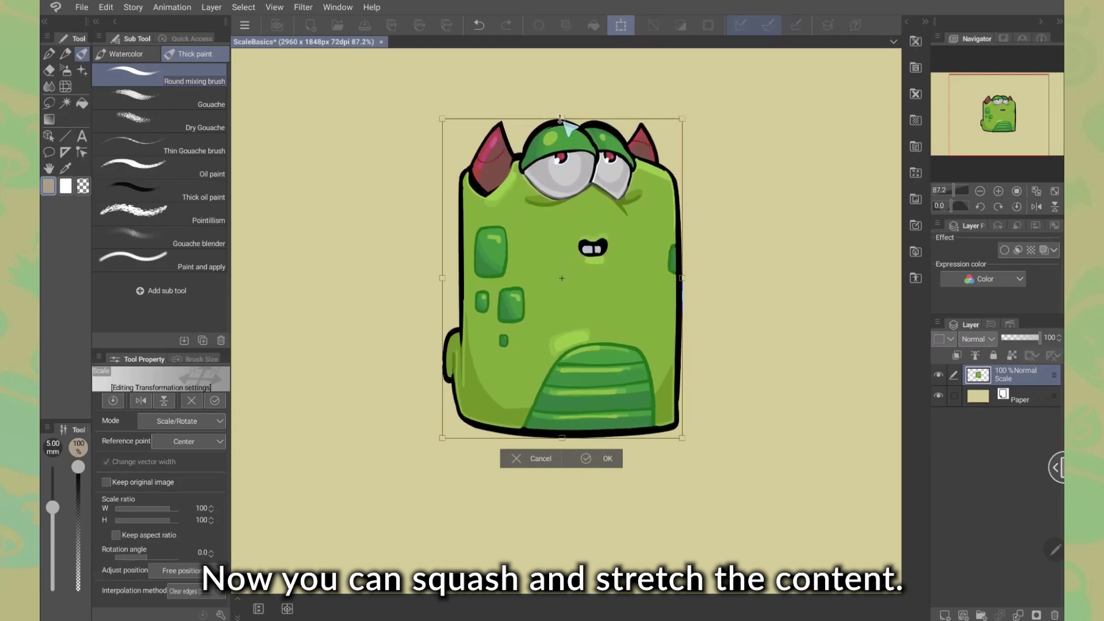
{"action": "left_click_drag", "start_coordinate": [442, 279], "coordinate": [525, 279]}
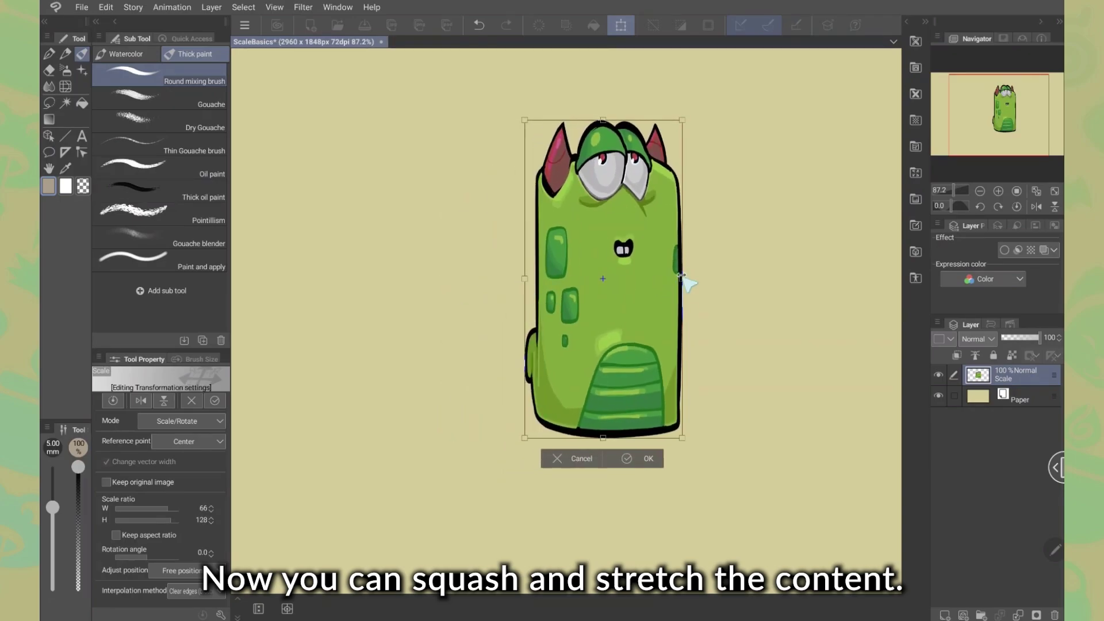
{"action": "left_click_drag", "start_coordinate": [682, 279], "coordinate": [641, 279]}
{"action": "left_click", "coordinate": [558, 462]}
- Try resizing the green monster from its upper corner, undo it, resize it again, and cancel the transformation
{"action": "left_click", "coordinate": [622, 26]}
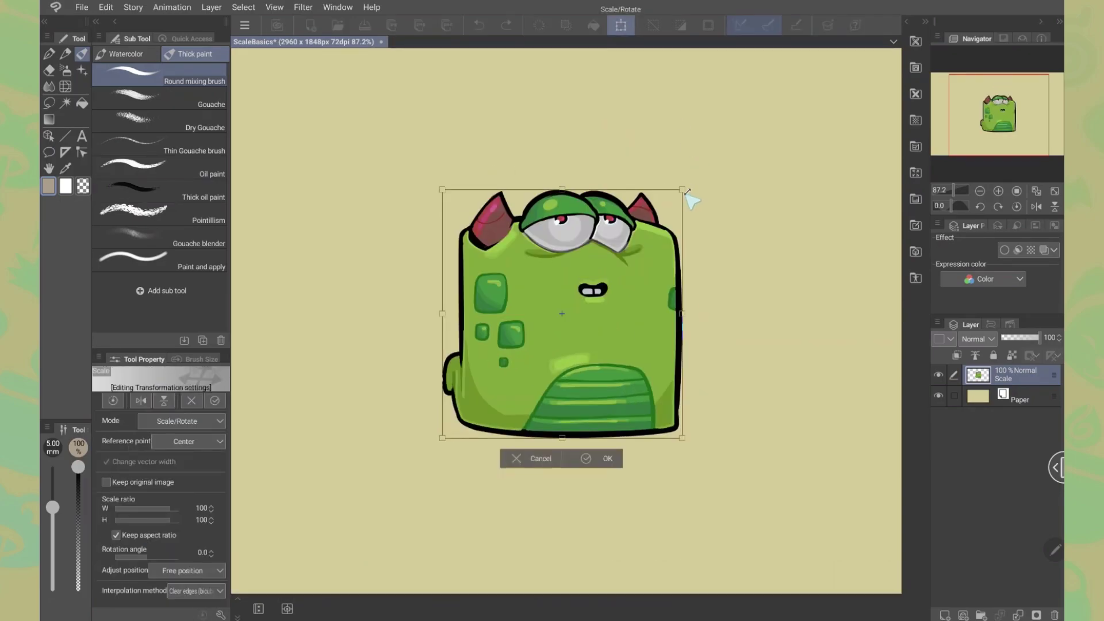
{"action": "left_click_drag", "start_coordinate": [682, 190], "coordinate": [638, 235]}
{"action": "key", "text": "ctrl+z"}
{"action": "mouse_move", "coordinate": [683, 189]}
{"action": "left_mouse_down"}
{"action": "mouse_move", "coordinate": [547, 256]}
{"action": "mouse_move", "coordinate": [584, 288]}
{"action": "mouse_move", "coordinate": [547, 205]}
{"action": "mouse_move", "coordinate": [708, 171]}
{"action": "mouse_move", "coordinate": [697, 215]}
{"action": "mouse_move", "coordinate": [762, 136]}
{"action": "mouse_move", "coordinate": [673, 137]}
{"action": "left_mouse_up"}
{"action": "left_click", "coordinate": [513, 458]}
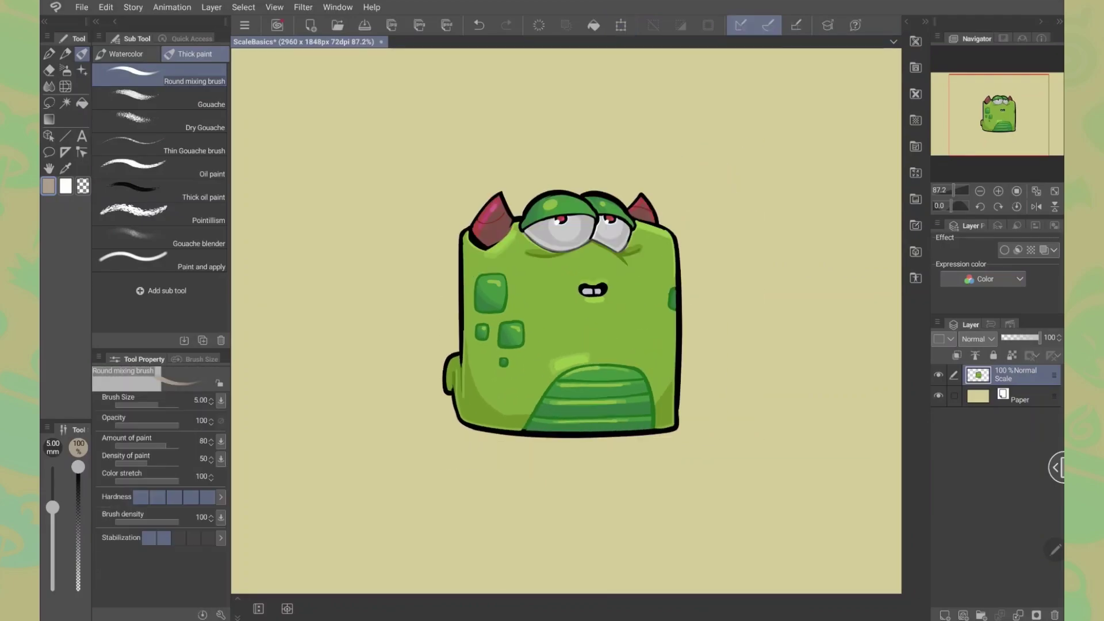
- Start a Free Transform on the green monster and pull its corners individually into a steeply slanted shape
{"action": "left_click", "coordinate": [620, 25]}
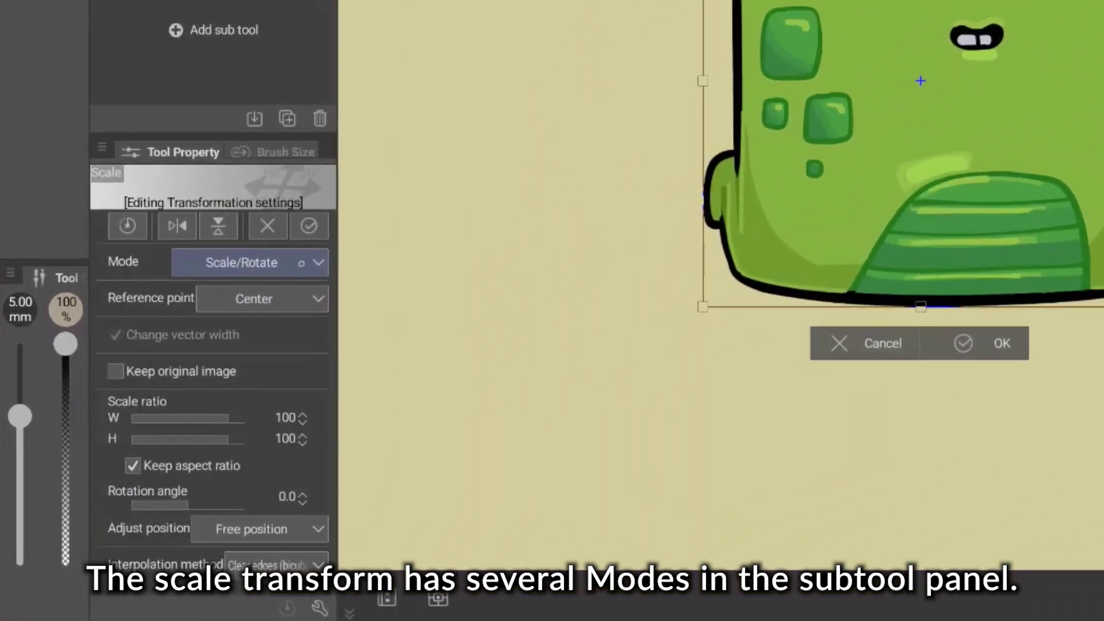
{"action": "left_click", "coordinate": [210, 423]}
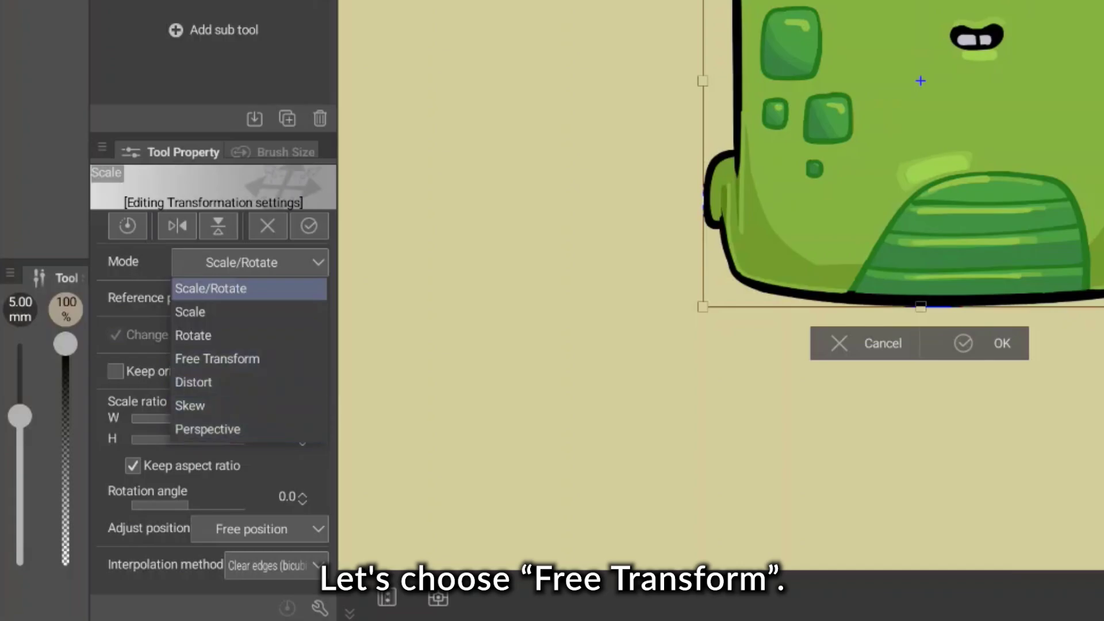
{"action": "left_click", "coordinate": [218, 358]}
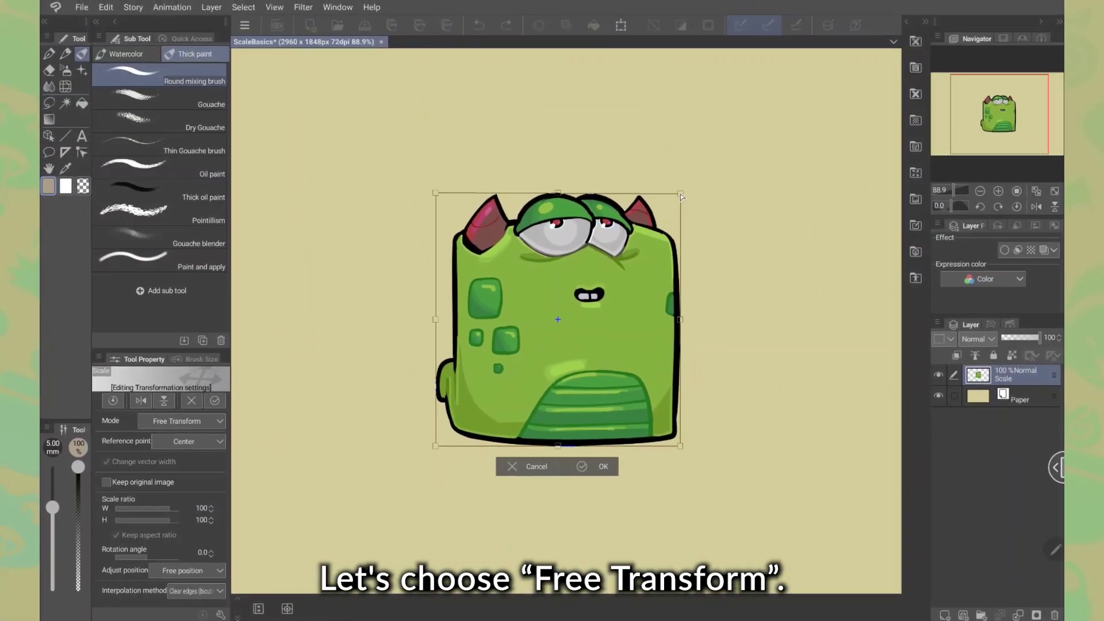
{"action": "left_click_drag", "start_coordinate": [680, 193], "coordinate": [665, 266]}
{"action": "left_click_drag", "start_coordinate": [476, 261], "coordinate": [490, 320]}
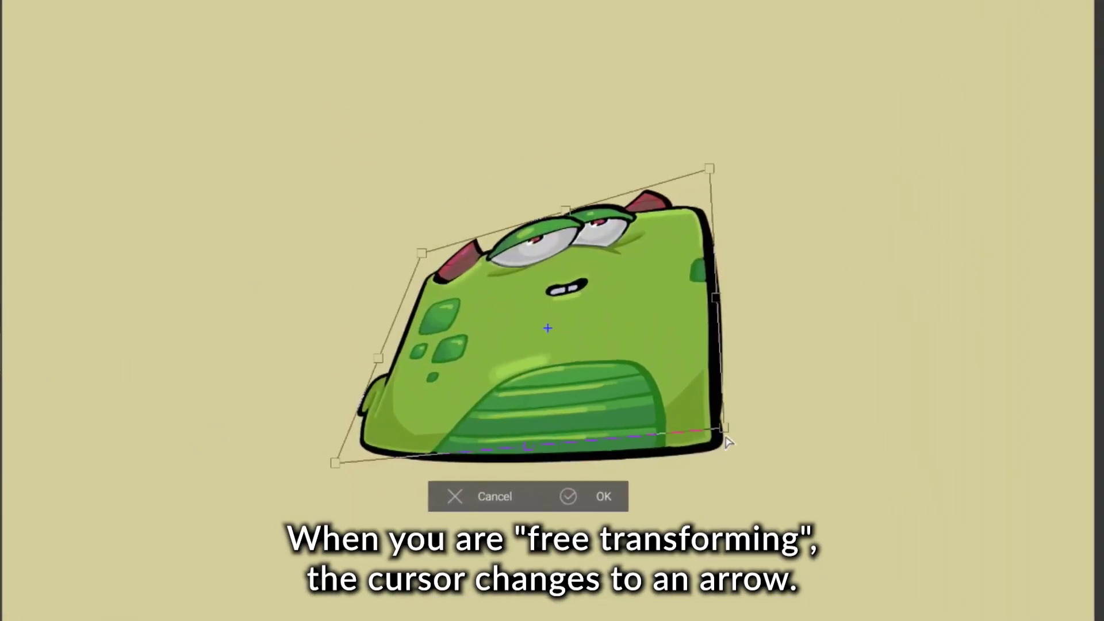
{"action": "left_click_drag", "start_coordinate": [681, 445], "coordinate": [674, 375]}
{"action": "left_click_drag", "start_coordinate": [712, 161], "coordinate": [735, 8]}
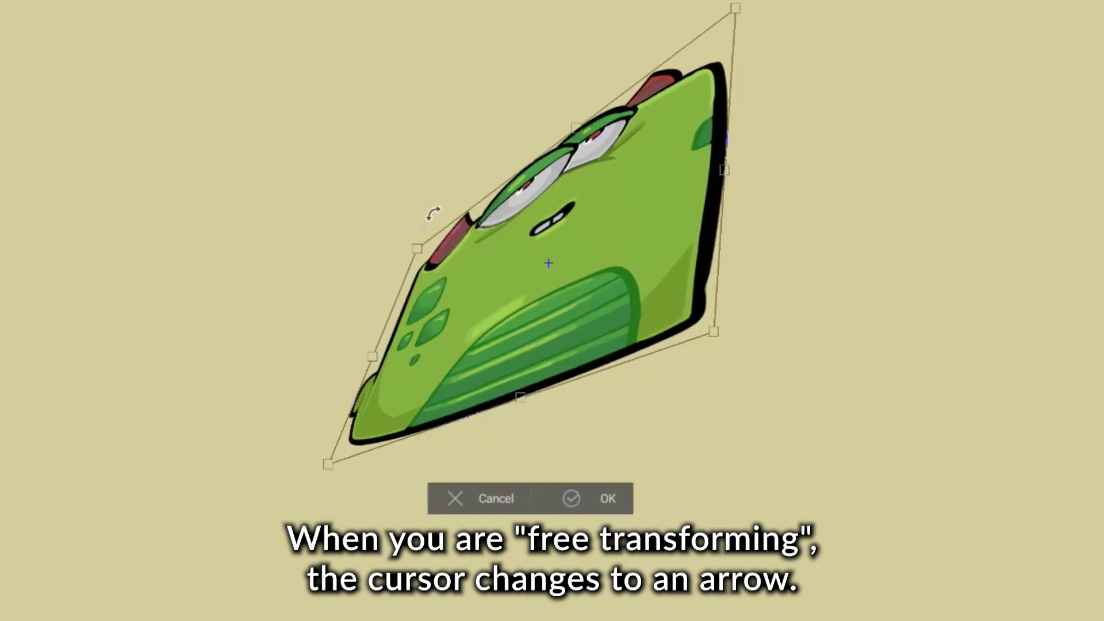
- Reshape the distorted monster by raising its upper-left corner, moving its right-hand corners inward, narrowing its right side, and extending the upper-left corner outward
{"action": "left_click_drag", "start_coordinate": [422, 250], "coordinate": [390, 60]}
{"action": "left_click_drag", "start_coordinate": [708, 342], "coordinate": [679, 399]}
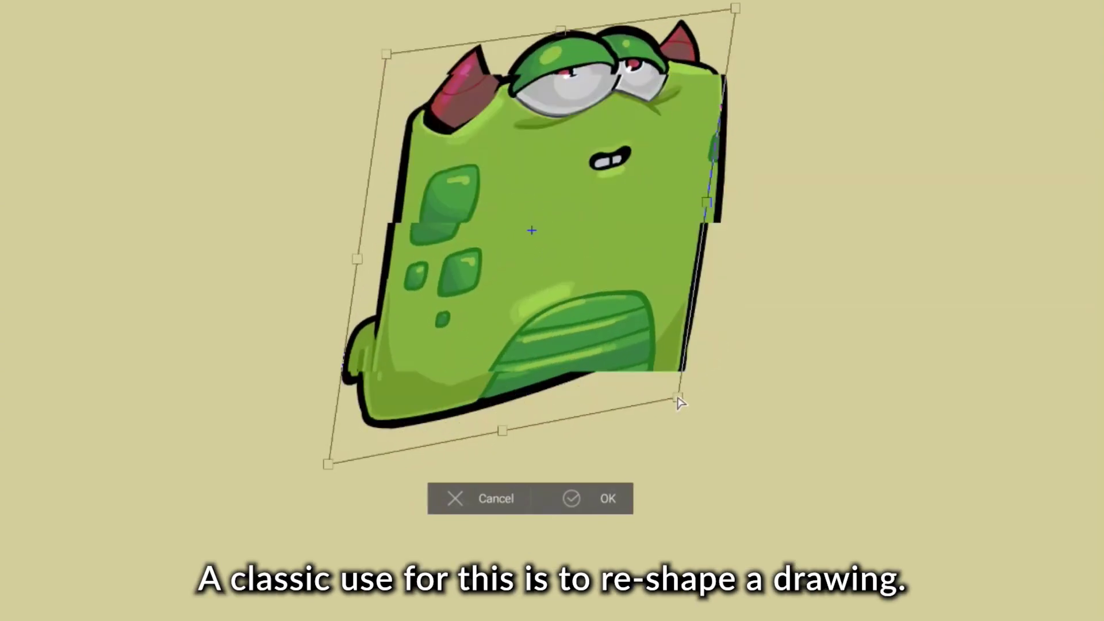
{"action": "left_click_drag", "start_coordinate": [734, 8], "coordinate": [692, 25]}
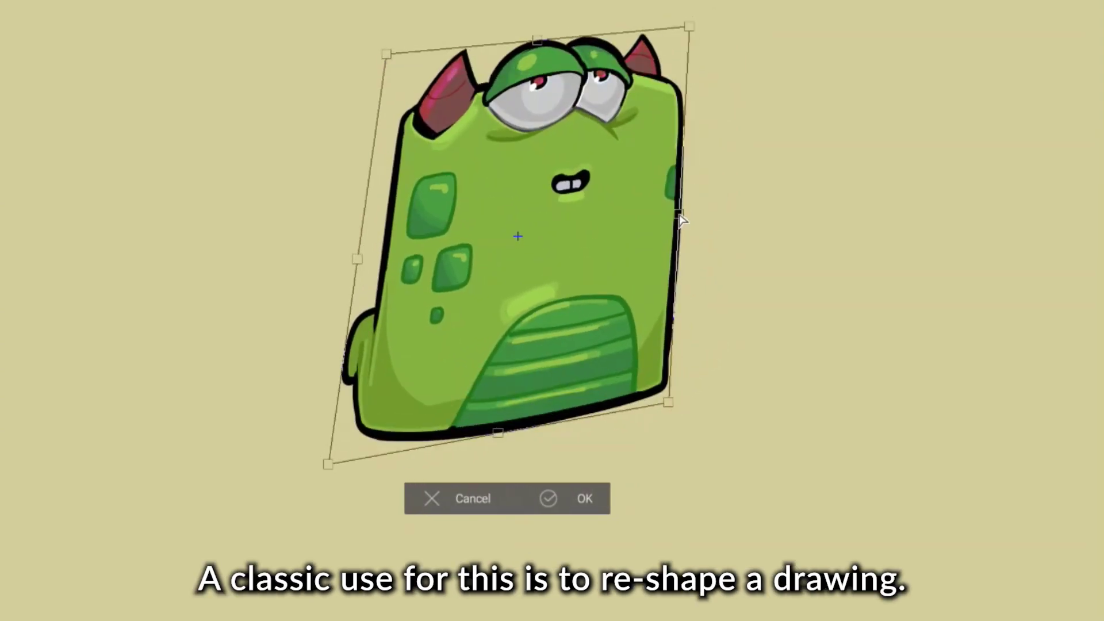
{"action": "left_click_drag", "start_coordinate": [680, 213], "coordinate": [575, 203]}
{"action": "left_click_drag", "start_coordinate": [386, 54], "coordinate": [341, 44]}
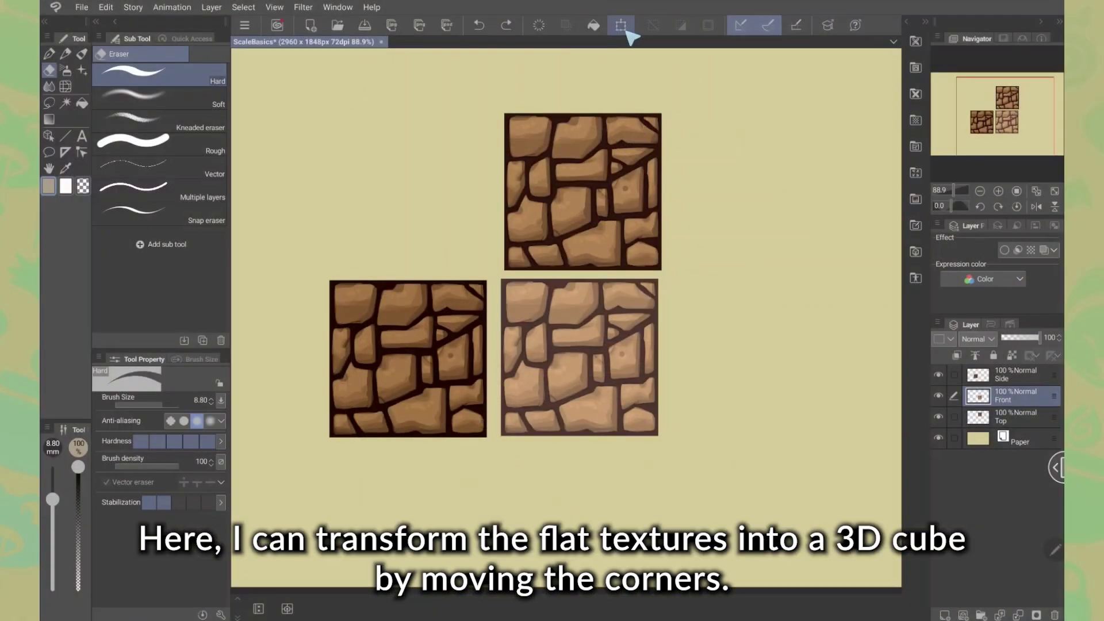
- Use Free Transform on the Front layer's stone texture to shape it into the cube's right-hand face
{"action": "left_click", "coordinate": [622, 27]}
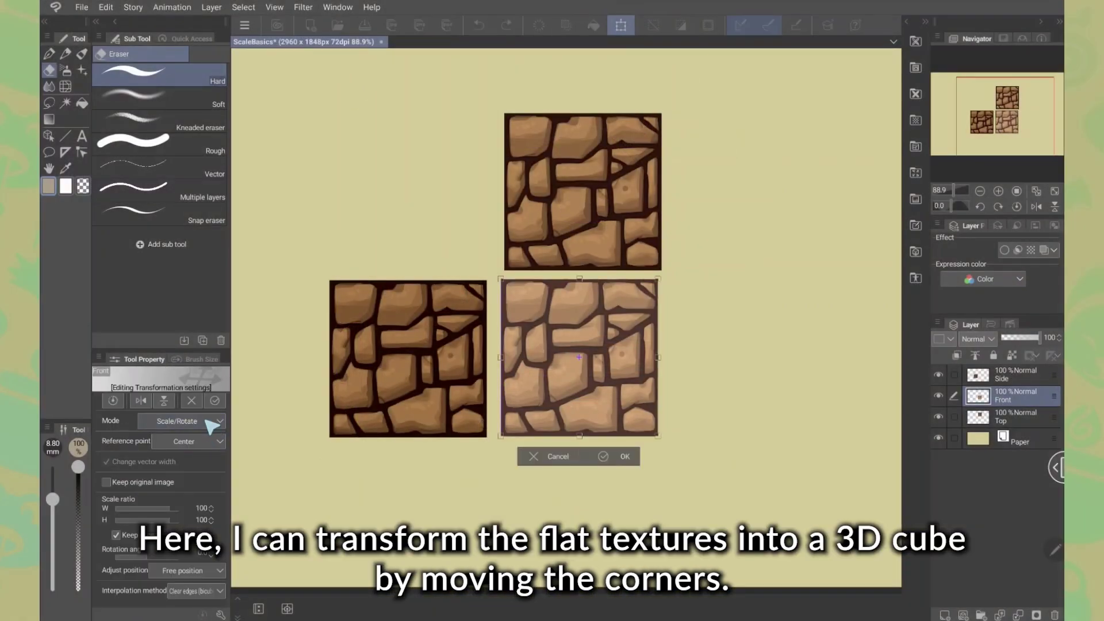
{"action": "left_click", "coordinate": [209, 421]}
{"action": "left_click", "coordinate": [163, 476]}
{"action": "left_click_drag", "start_coordinate": [501, 358], "coordinate": [546, 405]}
{"action": "left_click_drag", "start_coordinate": [658, 280], "coordinate": [658, 341]}
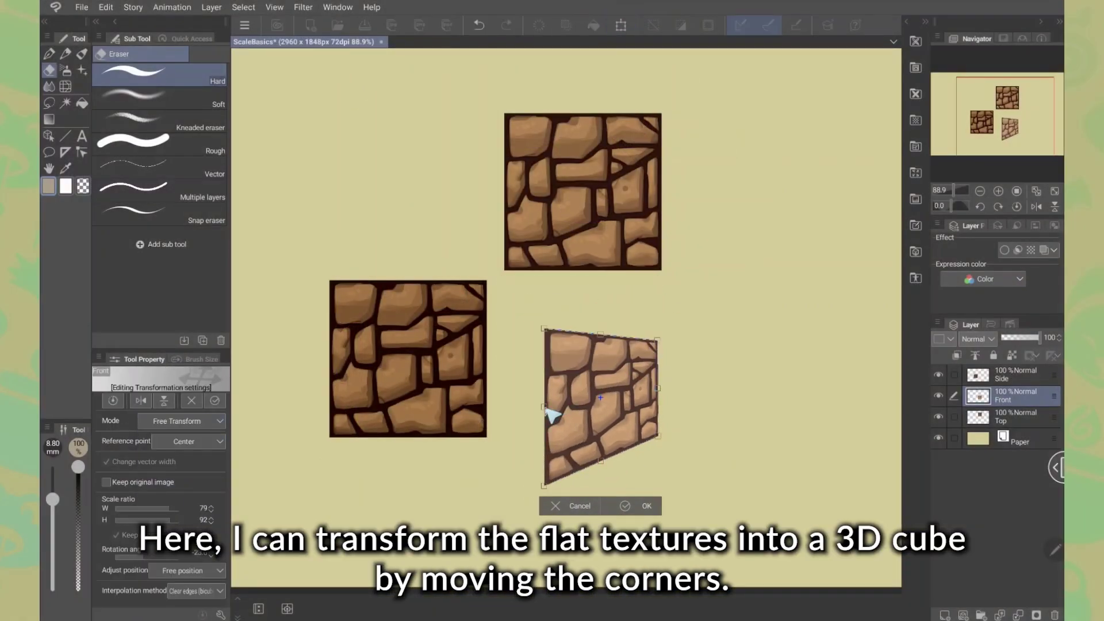
{"action": "left_click_drag", "start_coordinate": [546, 405], "coordinate": [581, 409]}
{"action": "left_click_drag", "start_coordinate": [581, 332], "coordinate": [582, 336]}
- Complete the stone cube by fitting the Top texture's corners to the adjoining faces, and apply the transformation
{"action": "left_click_drag", "start_coordinate": [660, 352], "coordinate": [658, 446]}
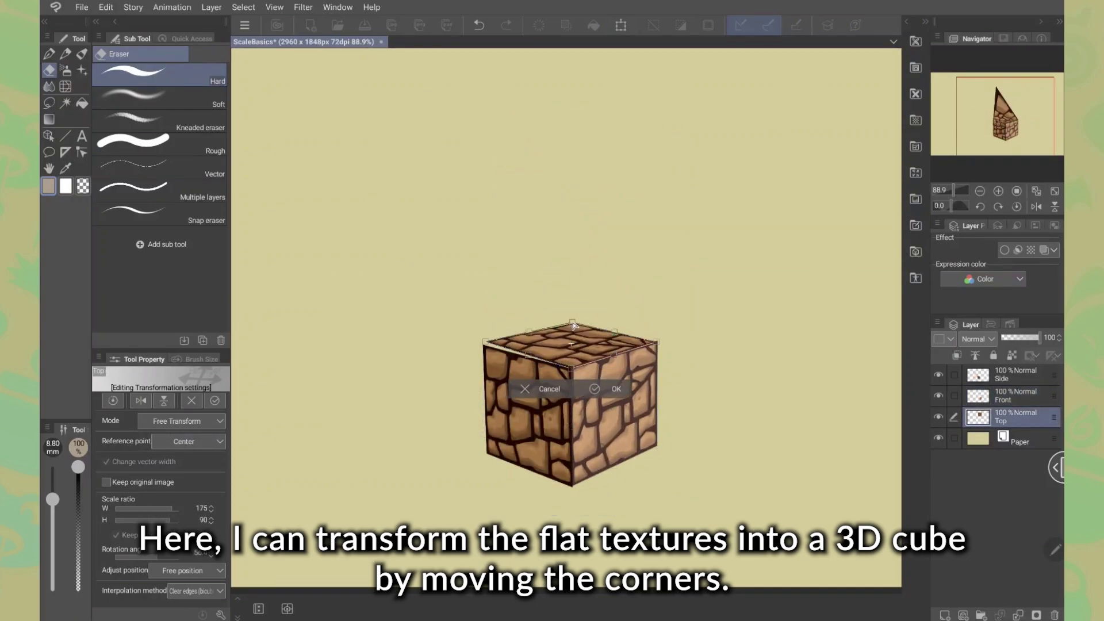
{"action": "left_click_drag", "start_coordinate": [569, 366], "coordinate": [571, 373]}
{"action": "key", "text": "Return"}
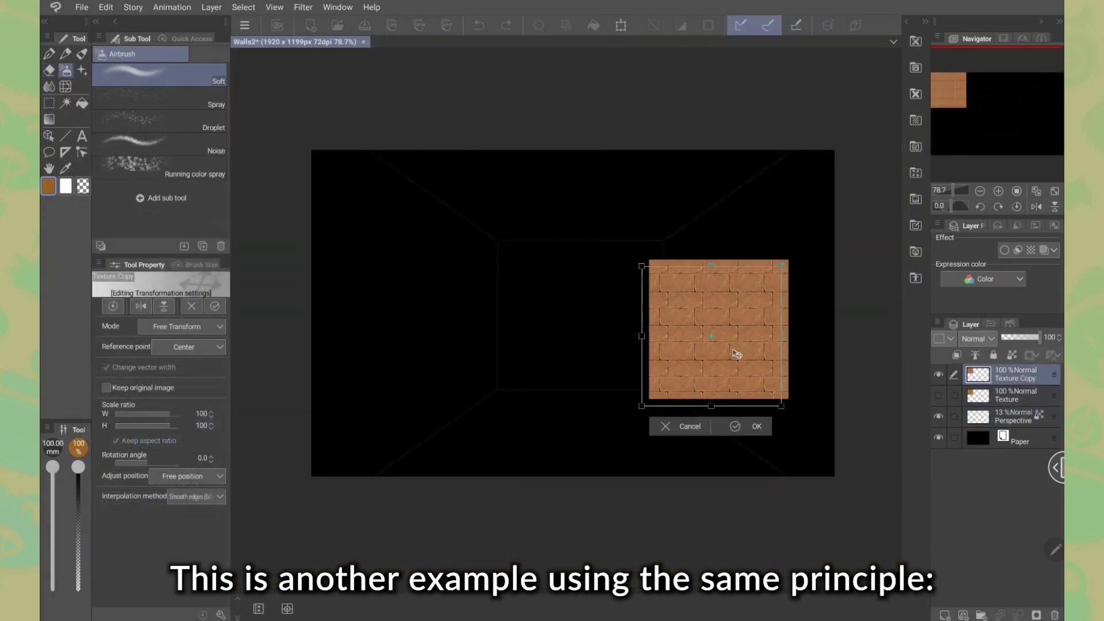
- Free-transform the Texture Copy brick layer into the room's right wall, matching its corners to the perspective guide lines
{"action": "left_click_drag", "start_coordinate": [737, 354], "coordinate": [706, 350]}
{"action": "left_click_drag", "start_coordinate": [751, 263], "coordinate": [788, 166]}
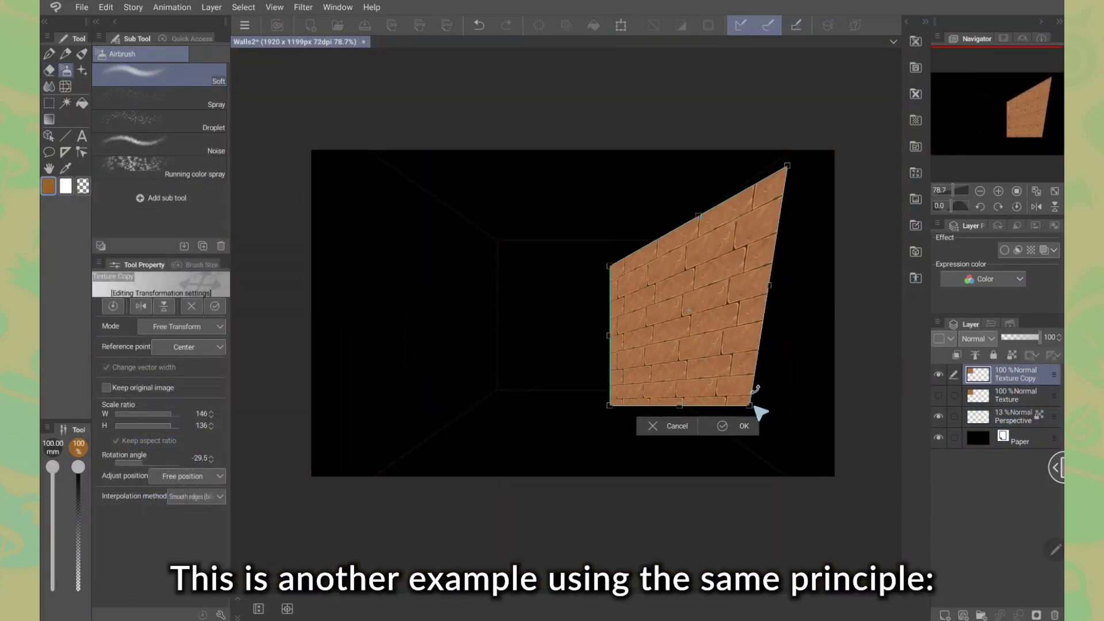
{"action": "left_click_drag", "start_coordinate": [752, 404], "coordinate": [803, 478]}
{"action": "left_click_drag", "start_coordinate": [612, 335], "coordinate": [669, 324]}
{"action": "left_click_drag", "start_coordinate": [803, 478], "coordinate": [835, 516]}
{"action": "left_click_drag", "start_coordinate": [787, 166], "coordinate": [837, 112]}
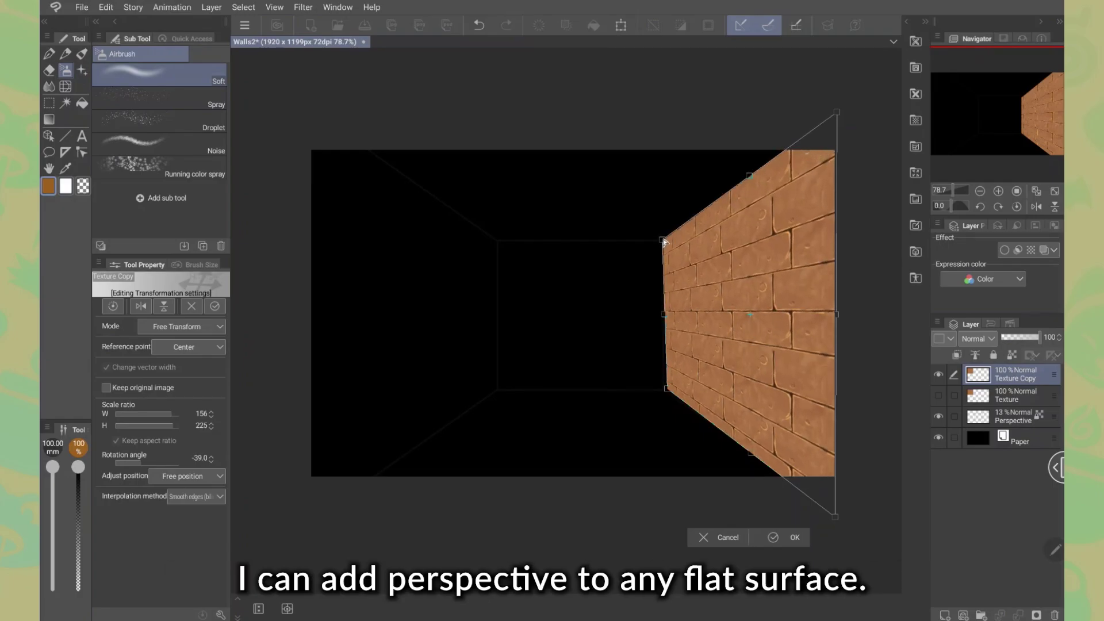
- Free-transform the Texture brick layer into the ceiling, fitting its near corners beyond the canvas and its far corners to the back wall
{"action": "left_click_drag", "start_coordinate": [516, 322], "coordinate": [494, 238]}
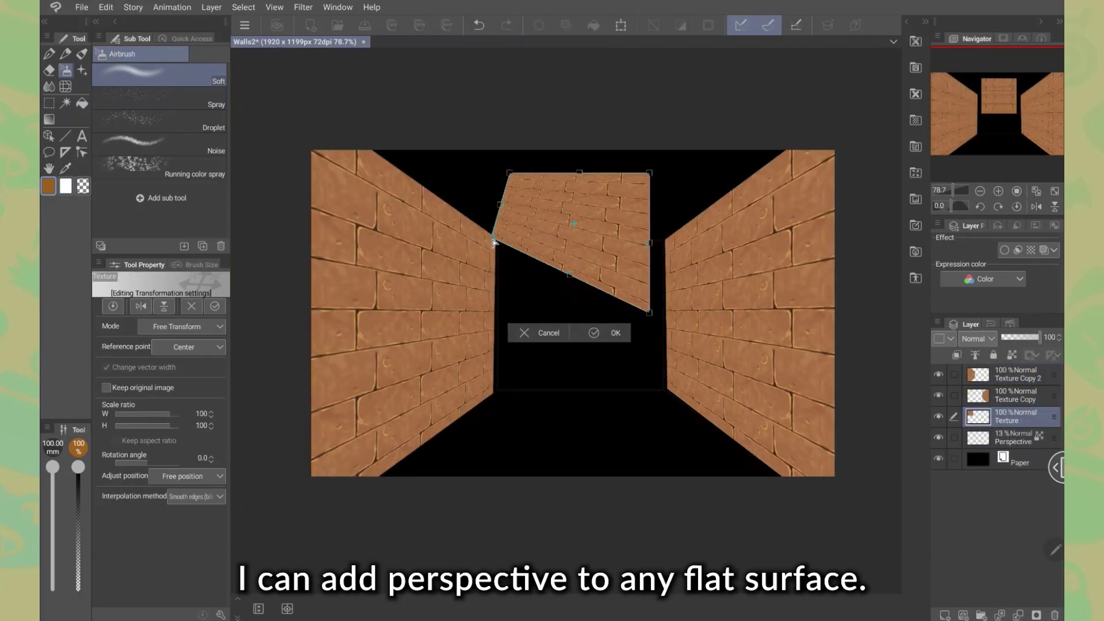
{"action": "left_click_drag", "start_coordinate": [650, 313], "coordinate": [664, 238]}
{"action": "left_click_drag", "start_coordinate": [650, 172], "coordinate": [865, 103]}
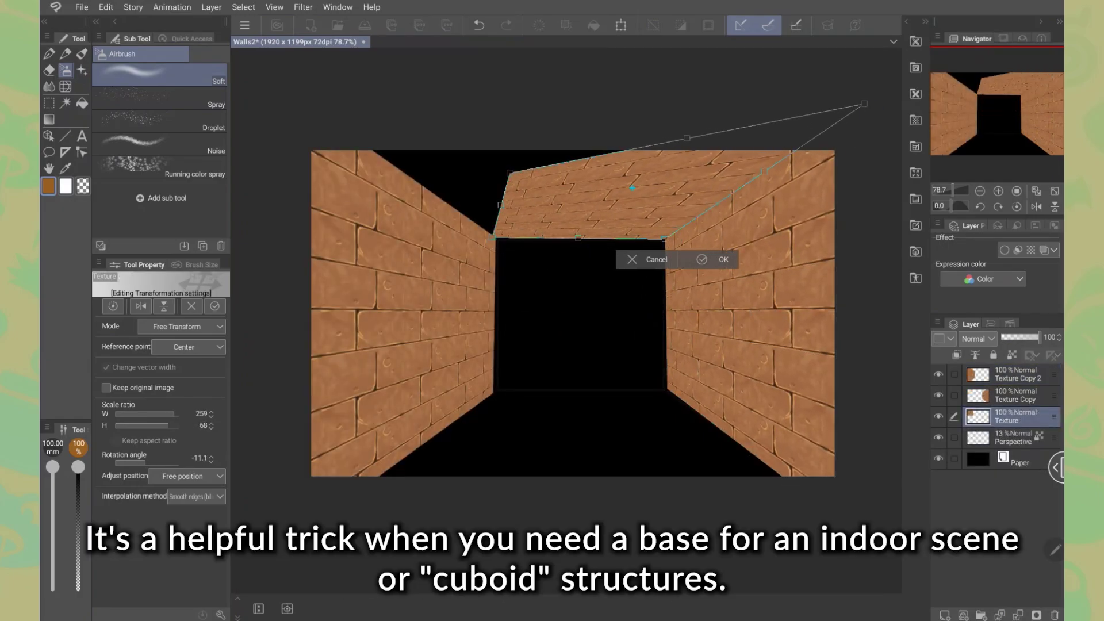
{"action": "left_click_drag", "start_coordinate": [510, 172], "coordinate": [282, 109]}
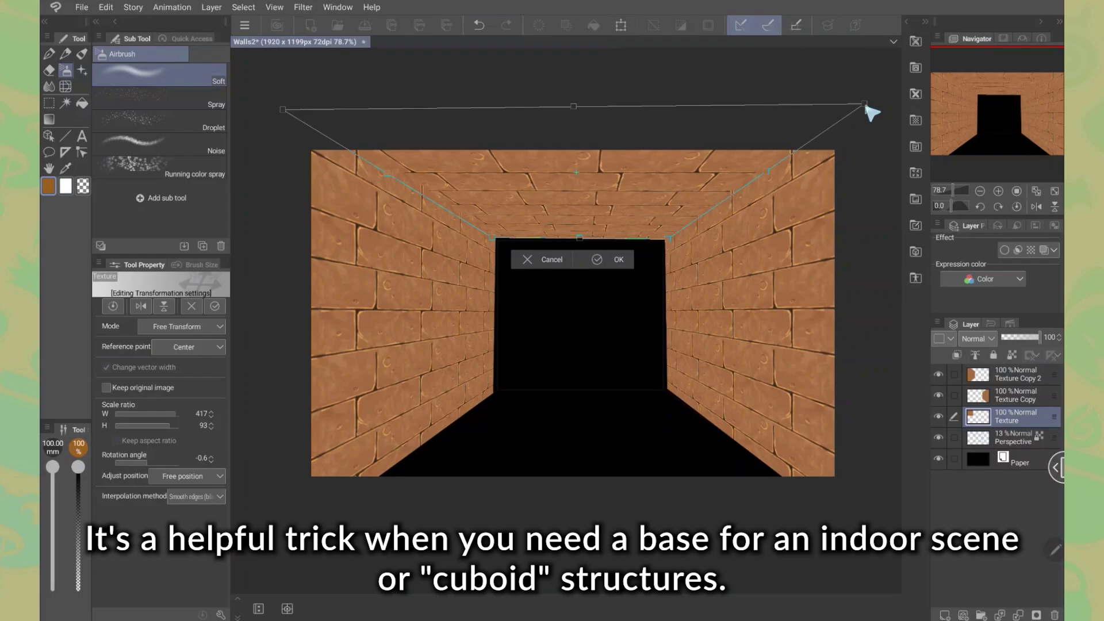
{"action": "left_click_drag", "start_coordinate": [866, 106], "coordinate": [862, 105]}
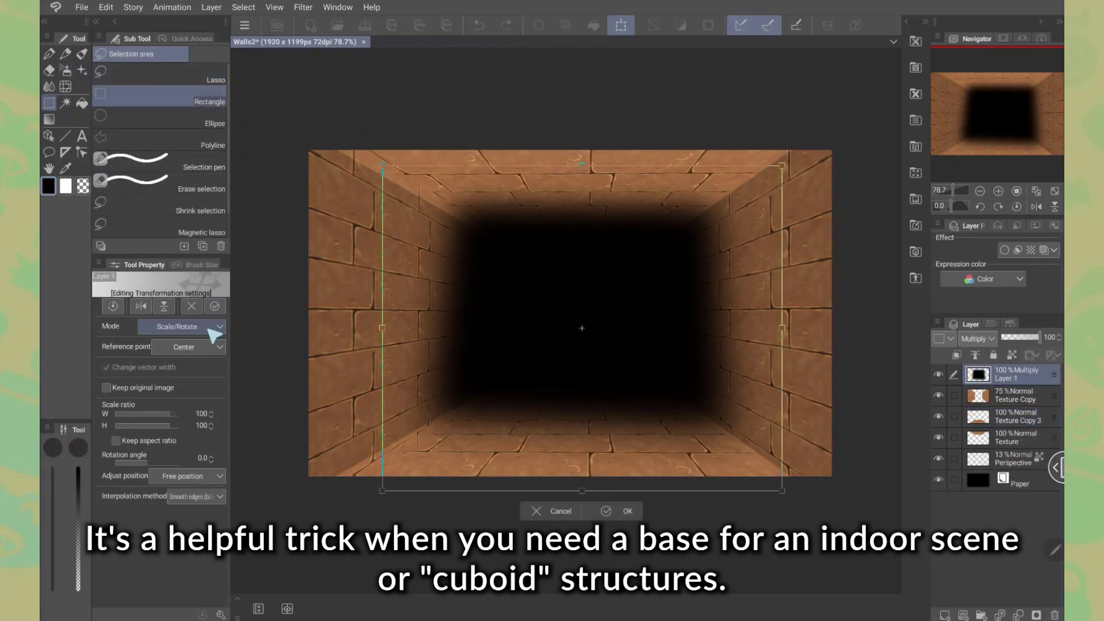
- Widen the black Multiply shading on Layer 1 by moving its upper corners outward with Free Transform, and apply it
{"action": "left_click", "coordinate": [213, 331]}
{"action": "left_click_drag", "start_coordinate": [782, 165], "coordinate": [845, 132]}
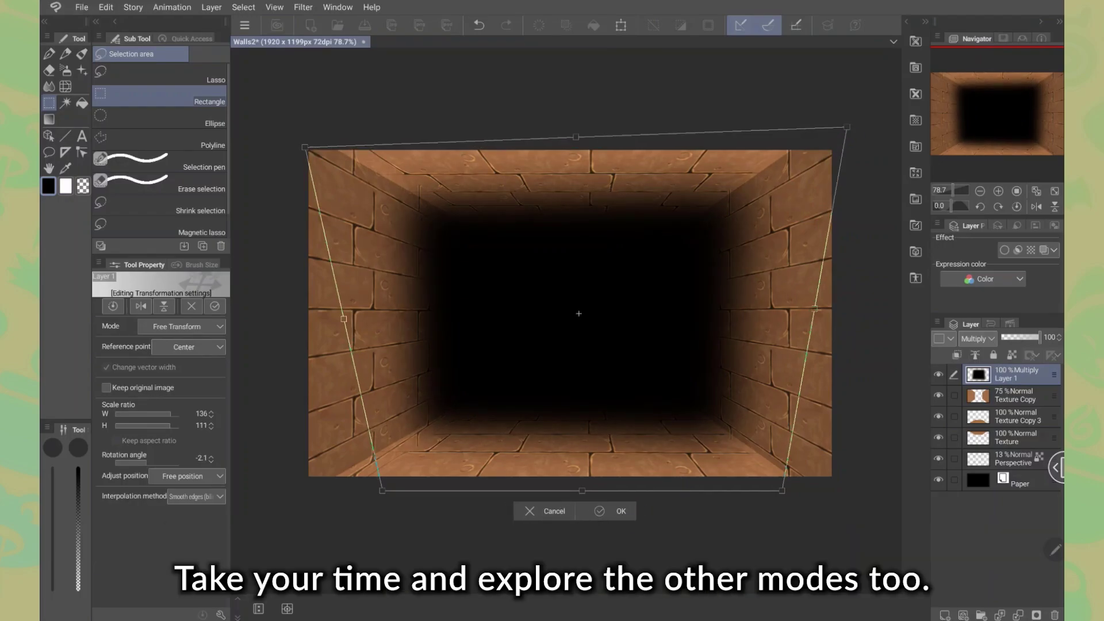
{"action": "key", "text": "Return"}
- Try Perspective mode on the green monster by widening its upper edge and narrowing its base, and cancel the transformation
{"action": "left_click_drag", "start_coordinate": [642, 188], "coordinate": [711, 186]}
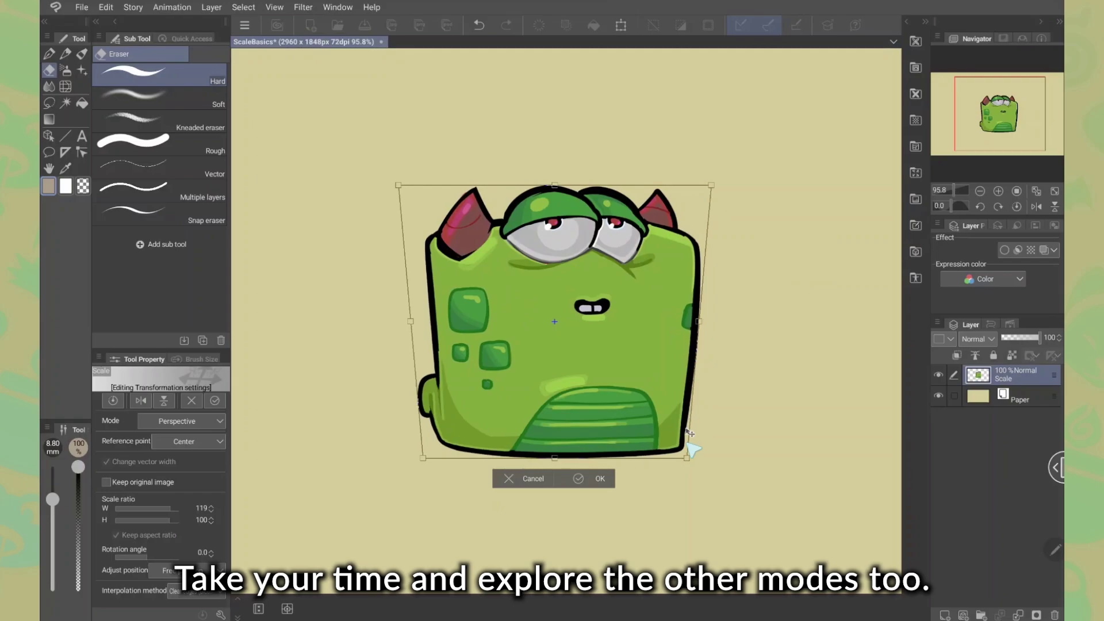
{"action": "left_click_drag", "start_coordinate": [689, 459], "coordinate": [650, 459]}
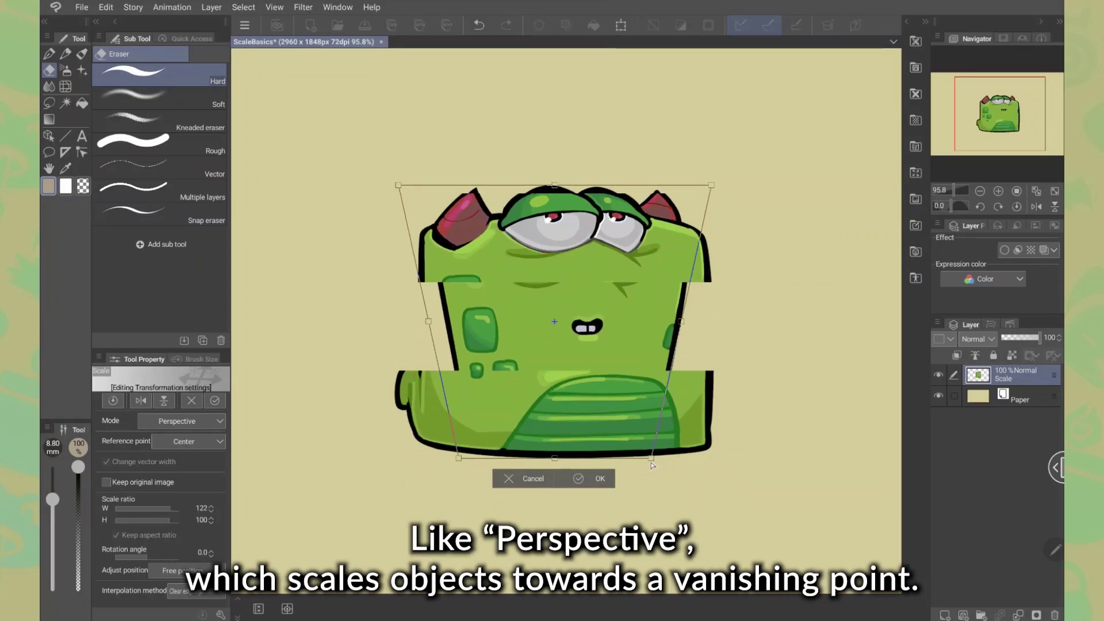
{"action": "left_click", "coordinate": [531, 480]}
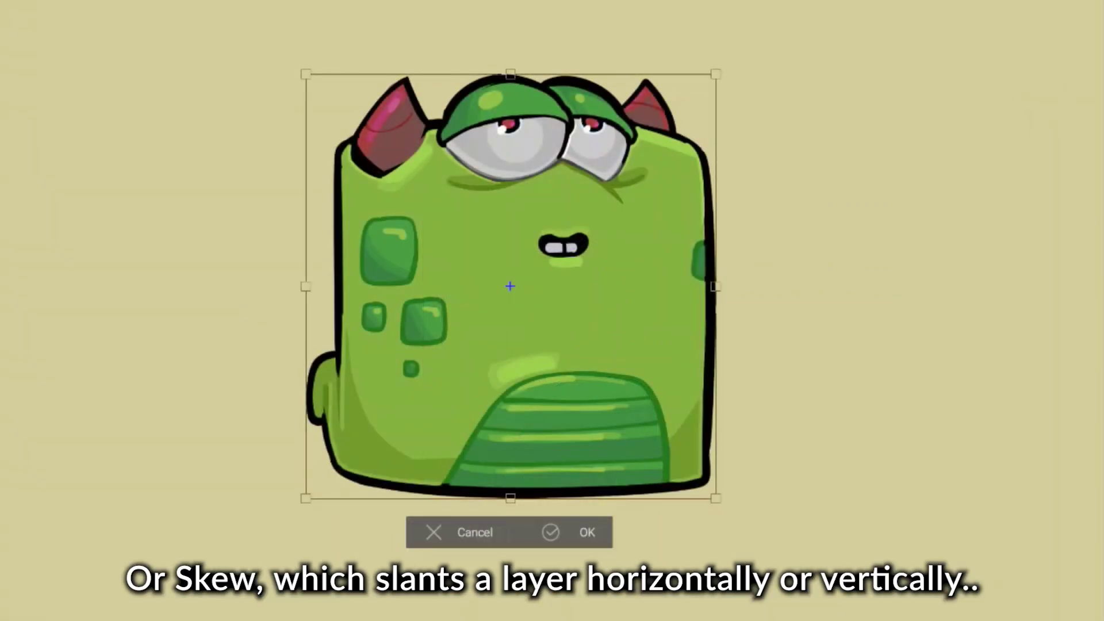
- Slant the green monster in Skew mode by shifting its side, upper and lower edges
{"action": "left_click_drag", "start_coordinate": [719, 288], "coordinate": [722, 236]}
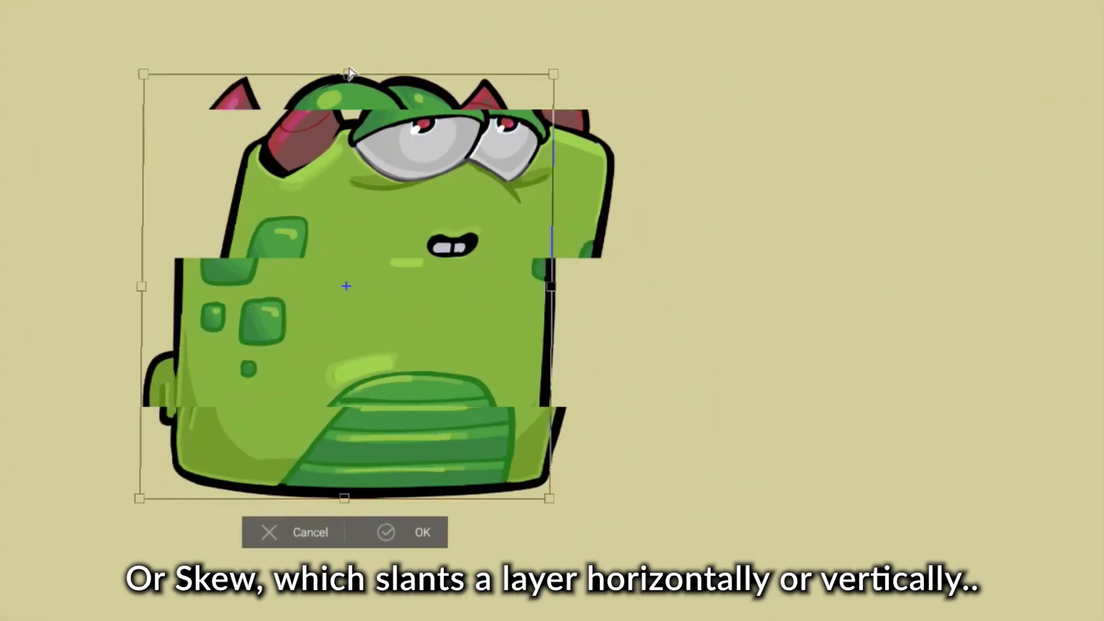
{"action": "left_click_drag", "start_coordinate": [349, 69], "coordinate": [430, 72]}
{"action": "left_click_drag", "start_coordinate": [345, 496], "coordinate": [351, 497]}
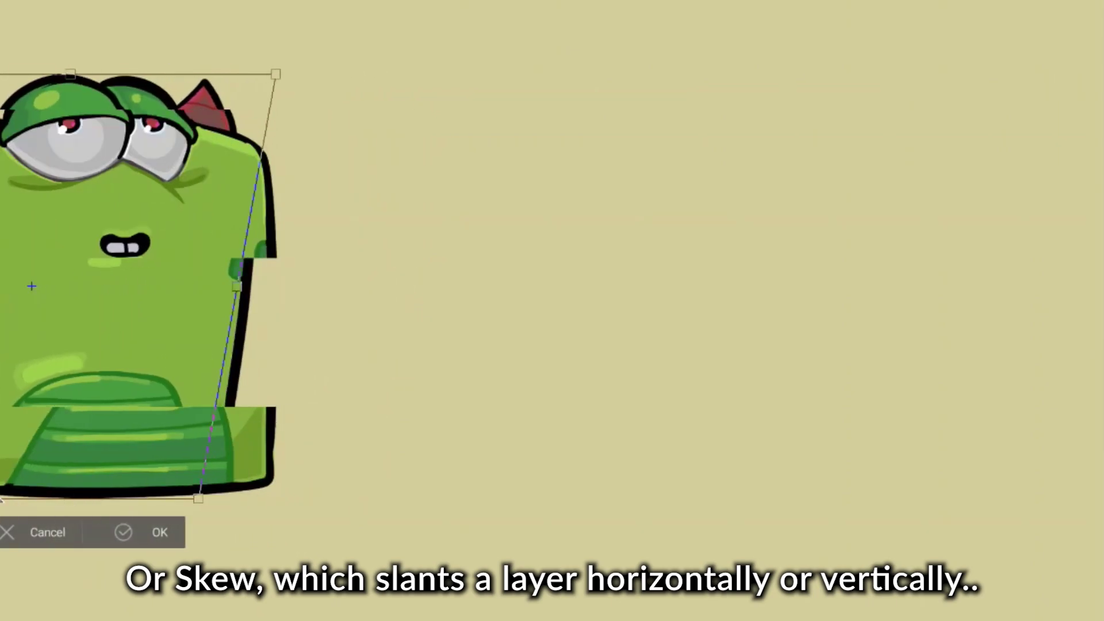
{"action": "left_click_drag", "start_coordinate": [70, 73], "coordinate": [0, 74]}
{"action": "left_click_drag", "start_coordinate": [0, 499], "coordinate": [0, 499]}
{"action": "left_click_drag", "start_coordinate": [0, 74], "coordinate": [0, 74]}
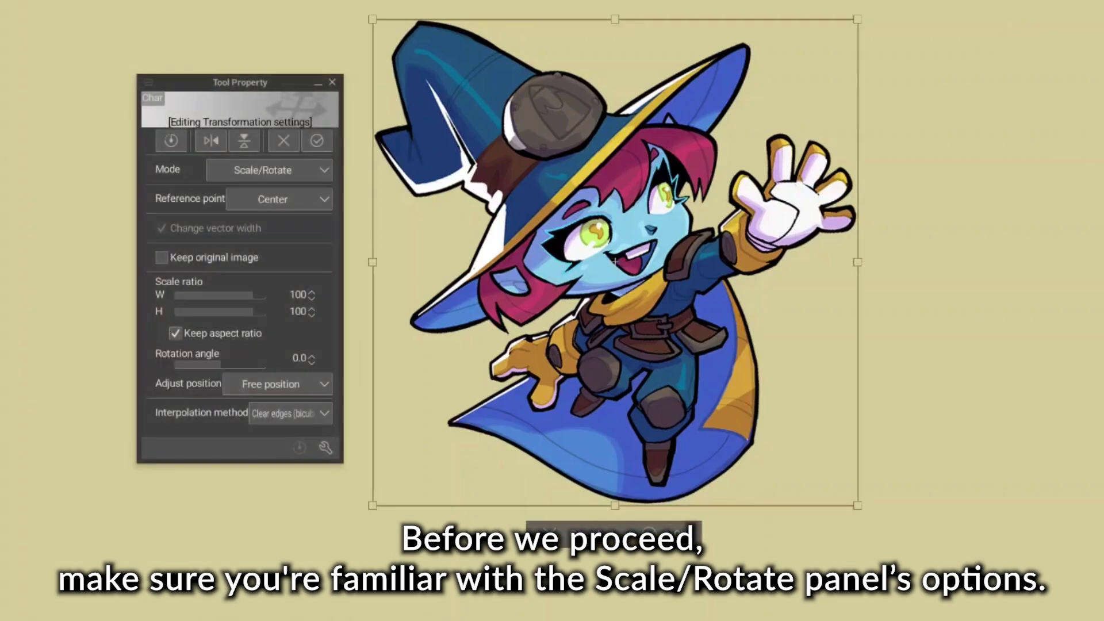
- Set the witch character's scale ratio to 60 with the aspect ratio kept, and its rotation angle to 30
{"action": "left_click", "coordinate": [298, 295]}
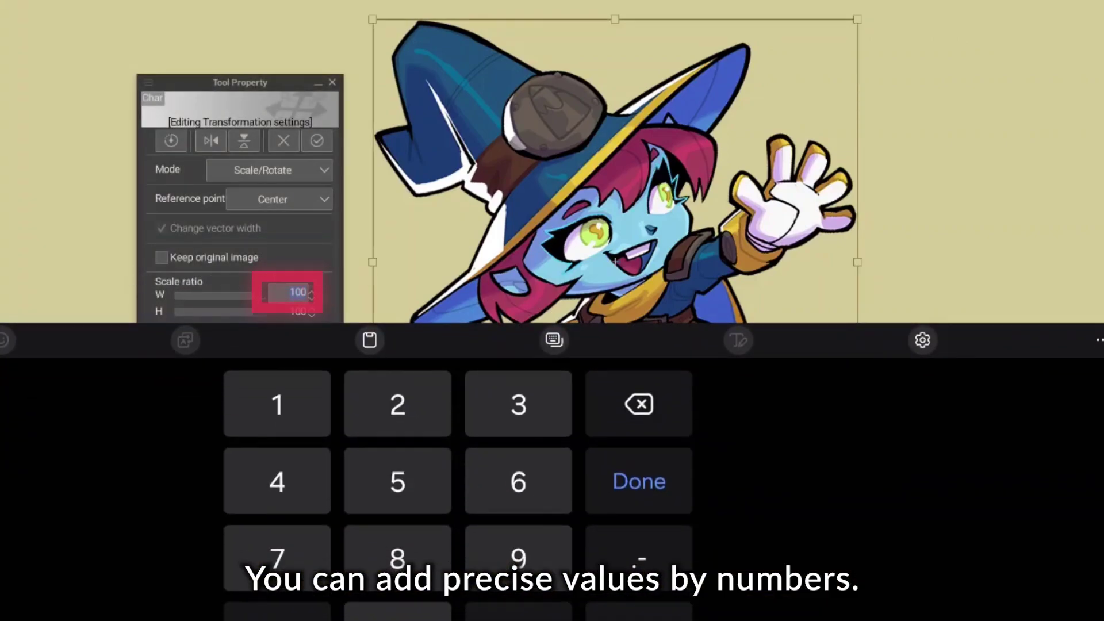
{"action": "left_click", "coordinate": [479, 494]}
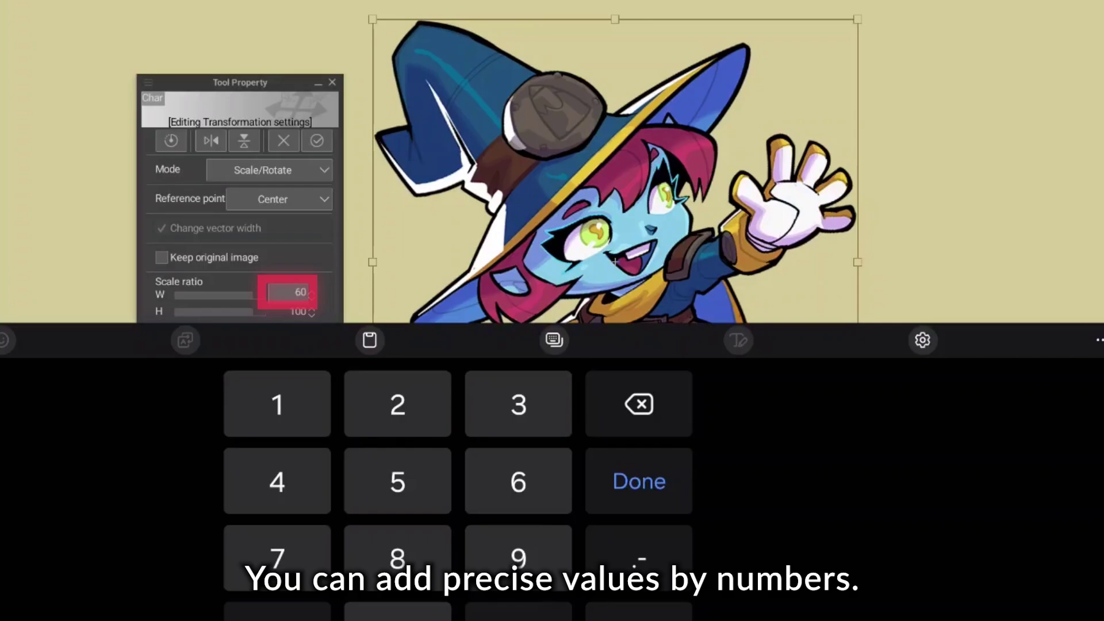
{"action": "left_click", "coordinate": [638, 486]}
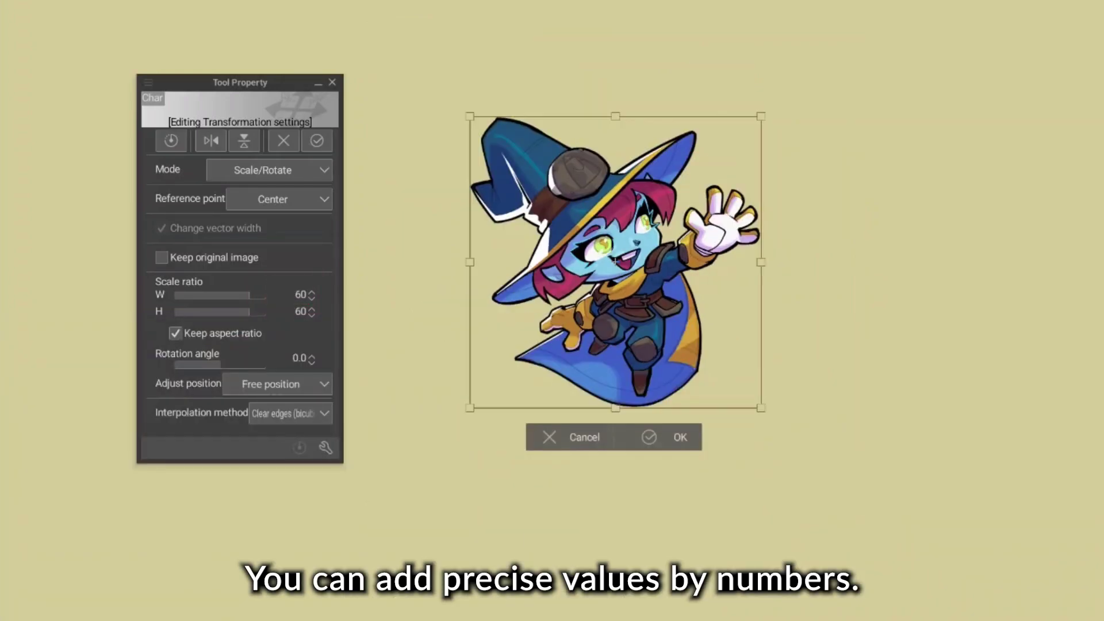
{"action": "left_click", "coordinate": [300, 359]}
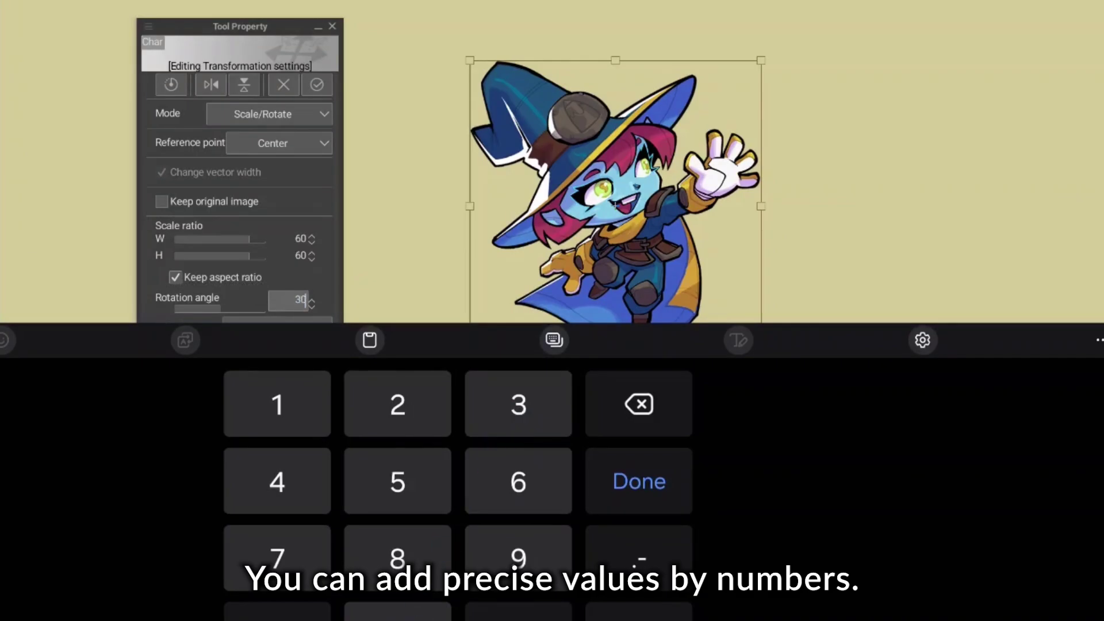
{"action": "left_click", "coordinate": [647, 486]}
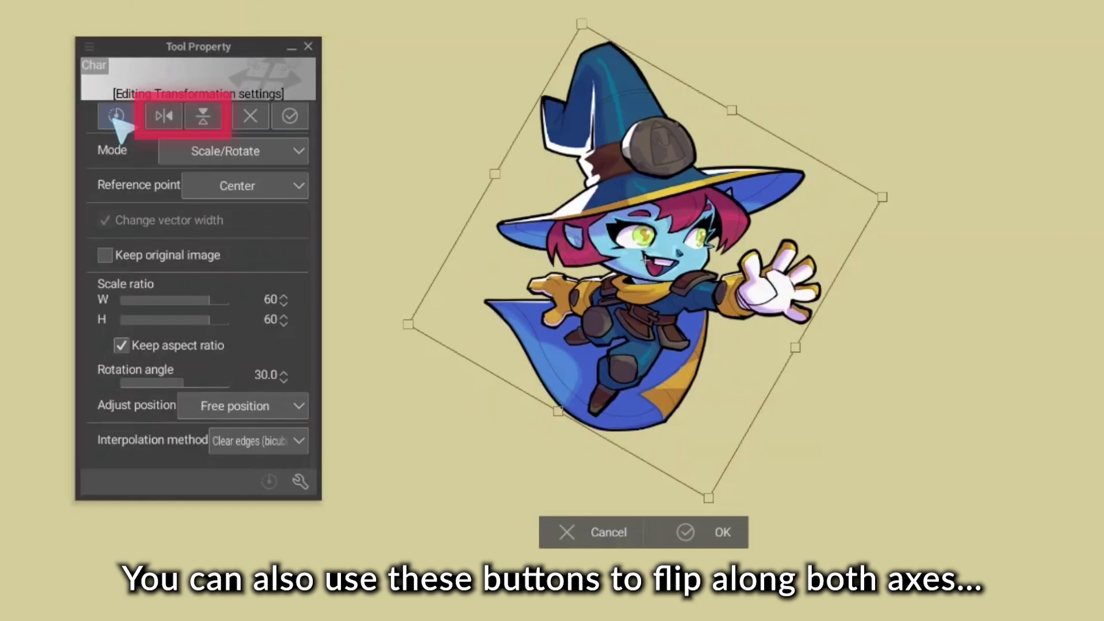
- Flip the witch character horizontally and vertically, and reset the whole transformation without committing it
{"action": "left_click", "coordinate": [164, 116]}
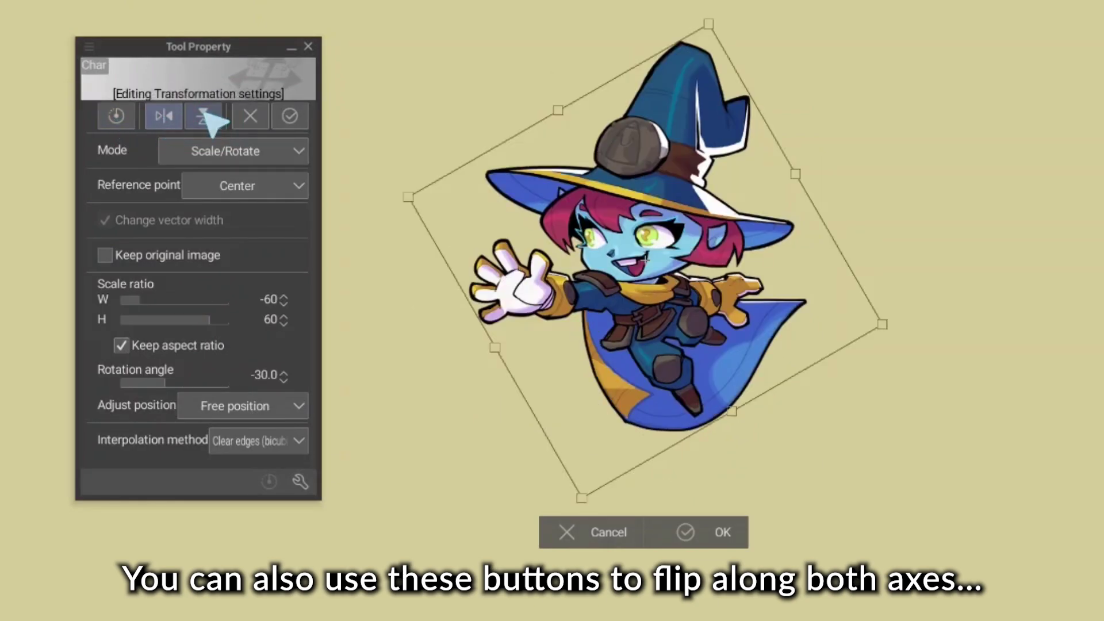
{"action": "left_click", "coordinate": [203, 117]}
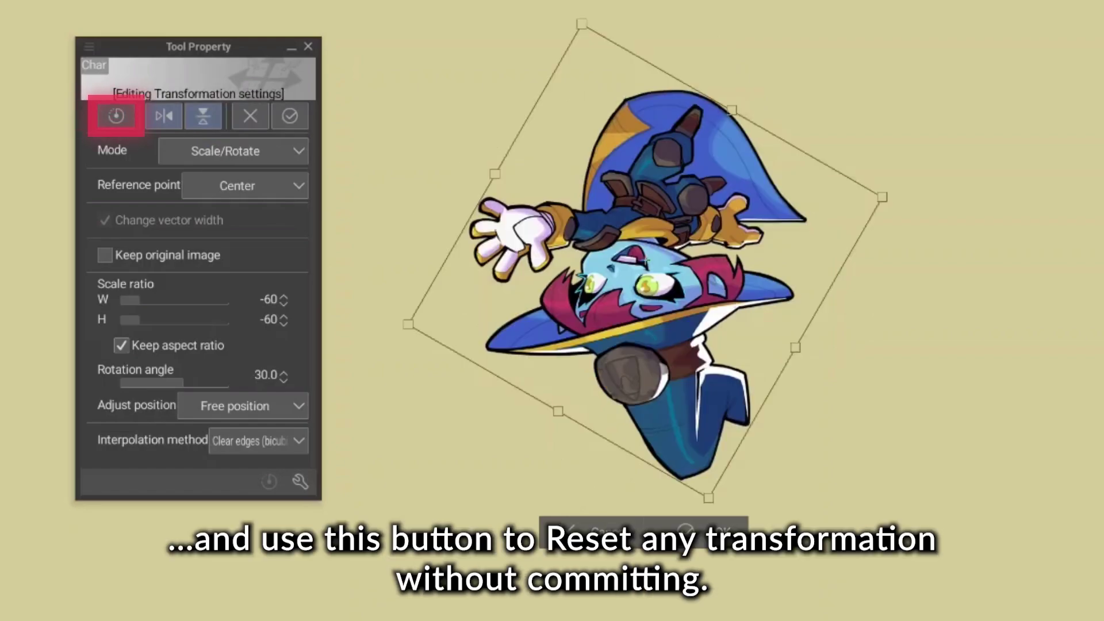
{"action": "left_click", "coordinate": [117, 117]}
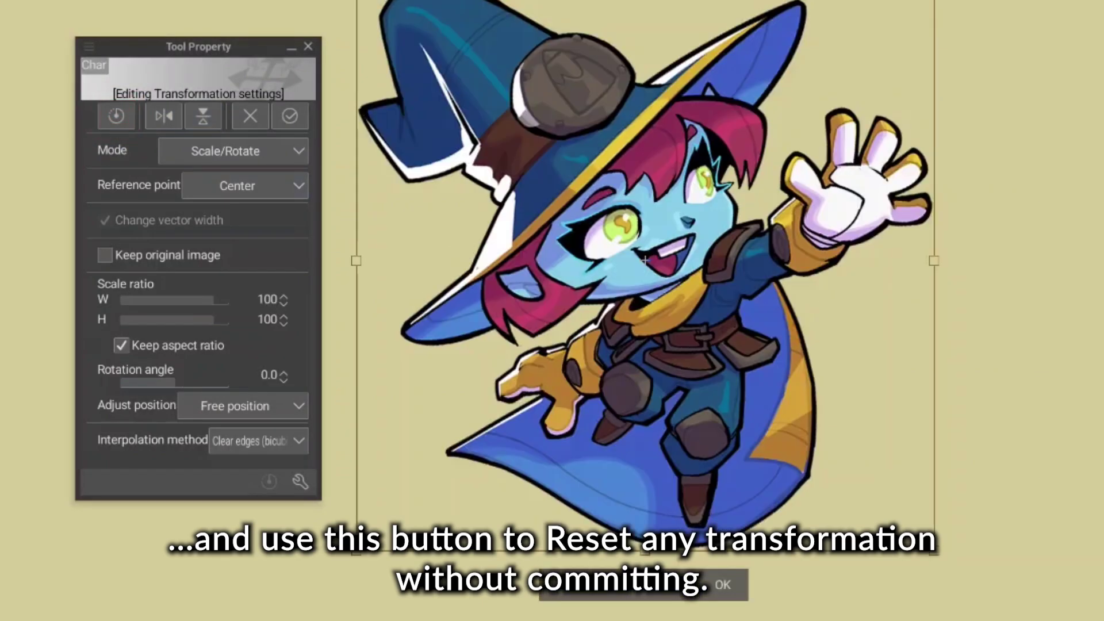
- Try rotating and scaling the witch character around different preset reference points, including Top and Bottom left
{"action": "left_click", "coordinate": [236, 194]}
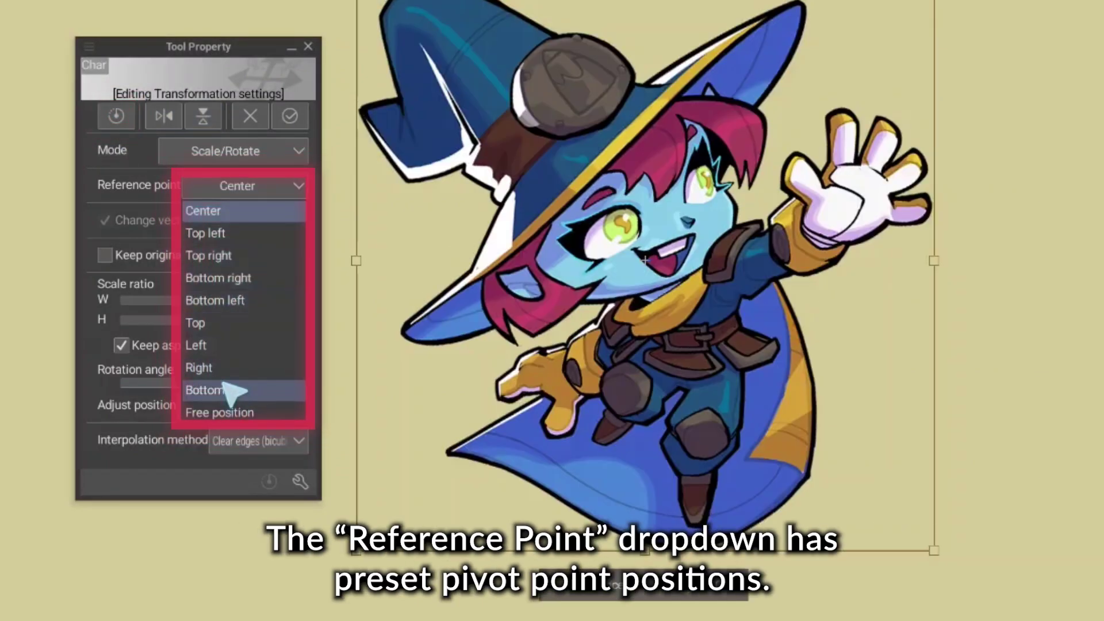
{"action": "left_click", "coordinate": [195, 323]}
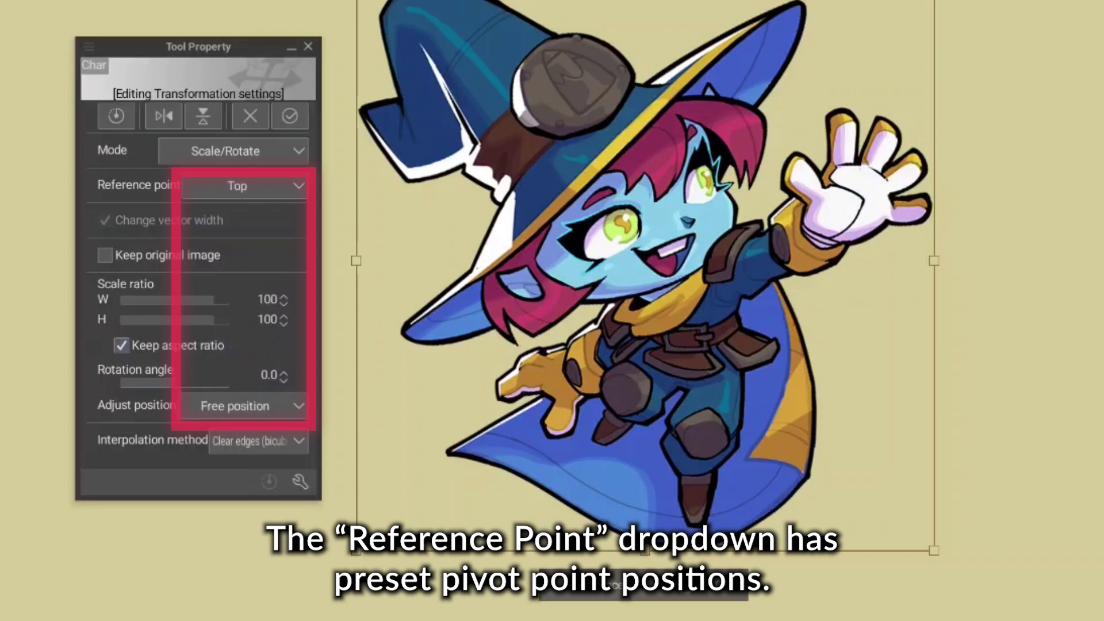
{"action": "left_click_drag", "start_coordinate": [943, 556], "coordinate": [1036, 345]}
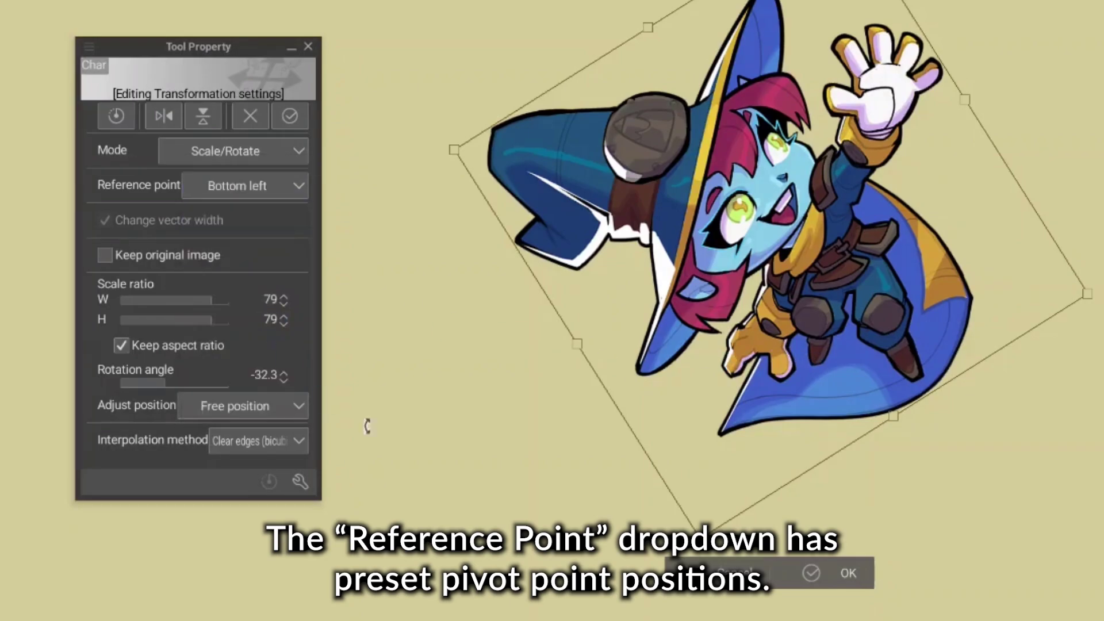
{"action": "left_click_drag", "start_coordinate": [1024, 353], "coordinate": [836, 356]}
{"action": "left_click_drag", "start_coordinate": [351, 521], "coordinate": [414, 330]}
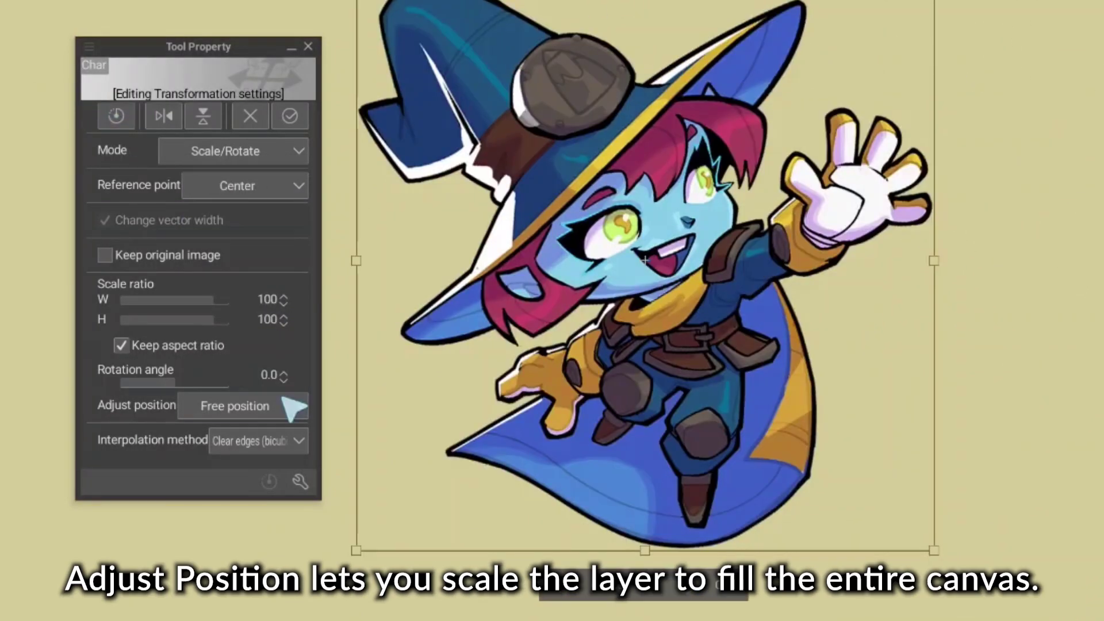
- Scale the witch character to fill the canvas with Adjust position set to Canvas, and reset the transformation
{"action": "left_click", "coordinate": [293, 409]}
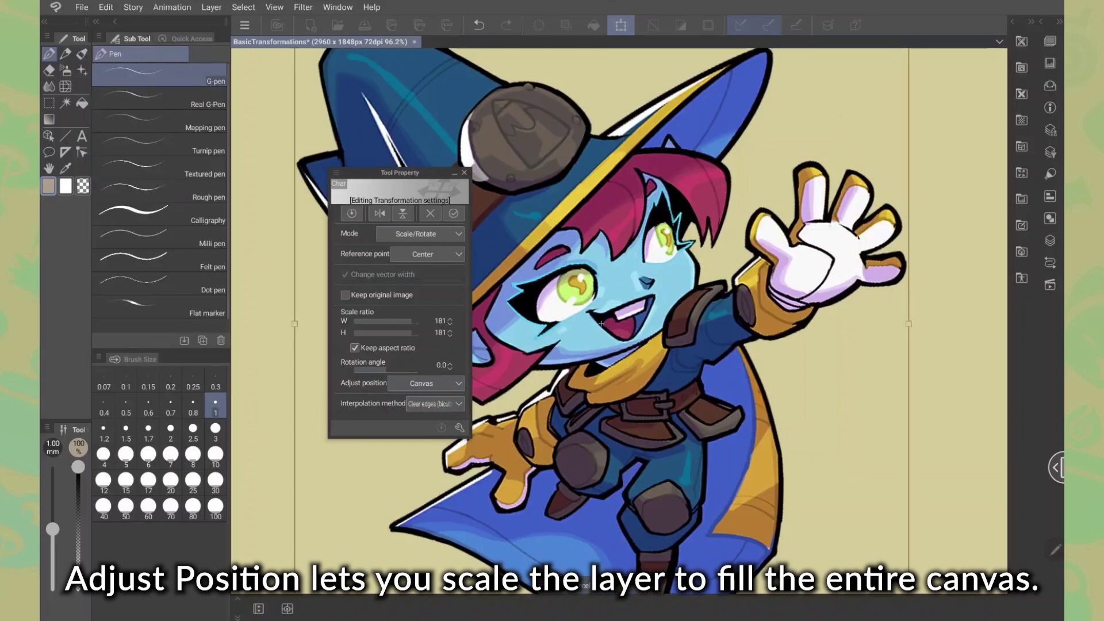
{"action": "left_click", "coordinate": [352, 214]}
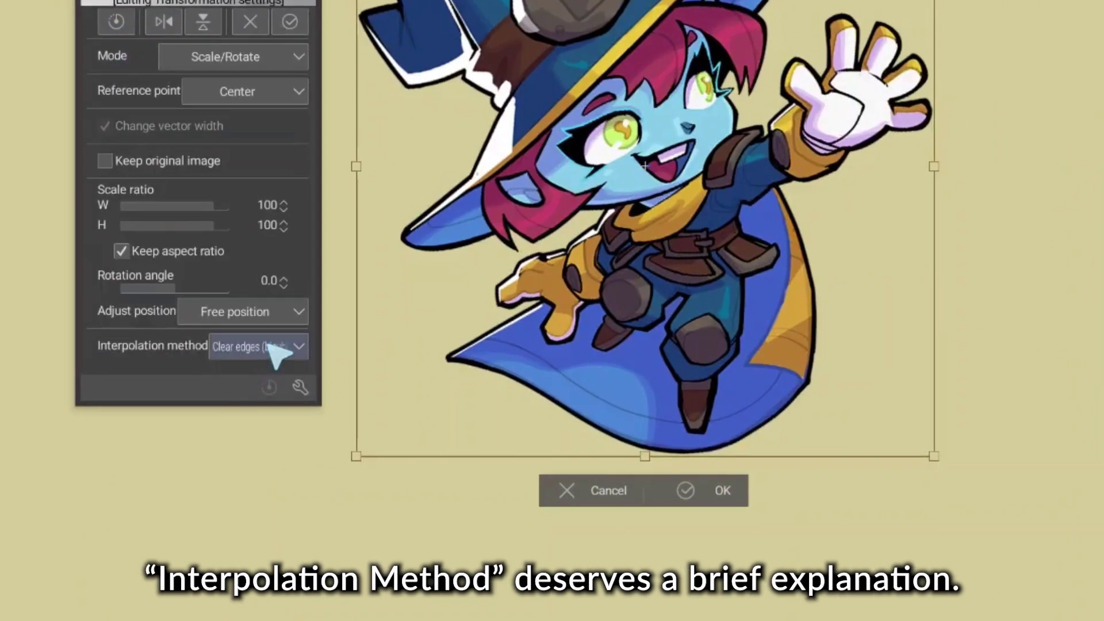
{"action": "left_click", "coordinate": [276, 351]}
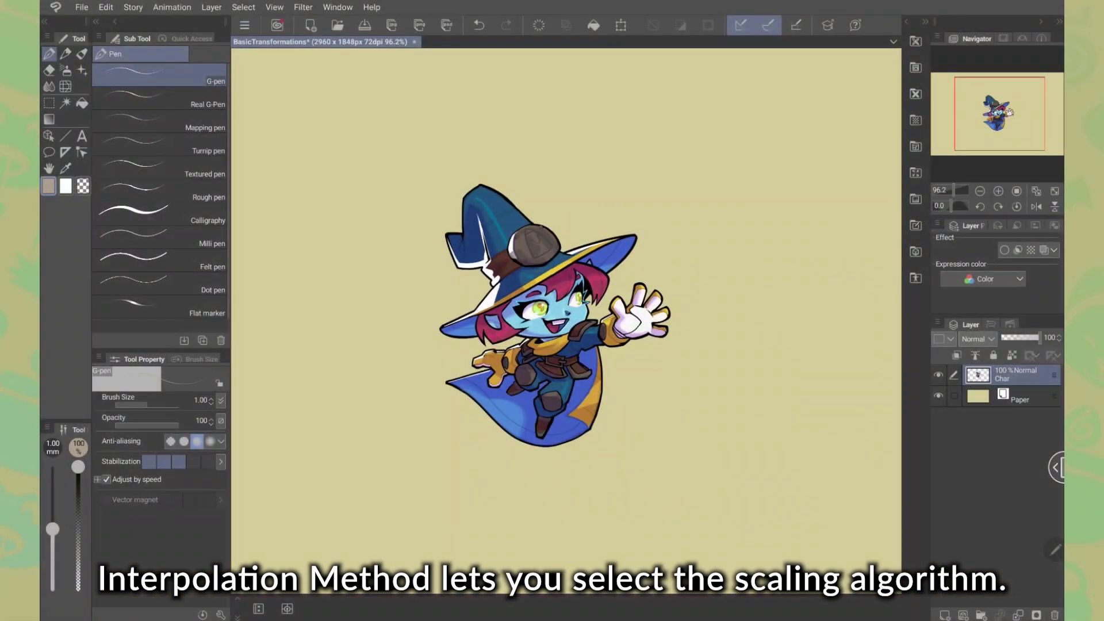
- Start Scale/Rotate on the witch character and set its scale ratio to 500 with the aspect ratio kept
{"action": "key", "text": "ctrl+t"}
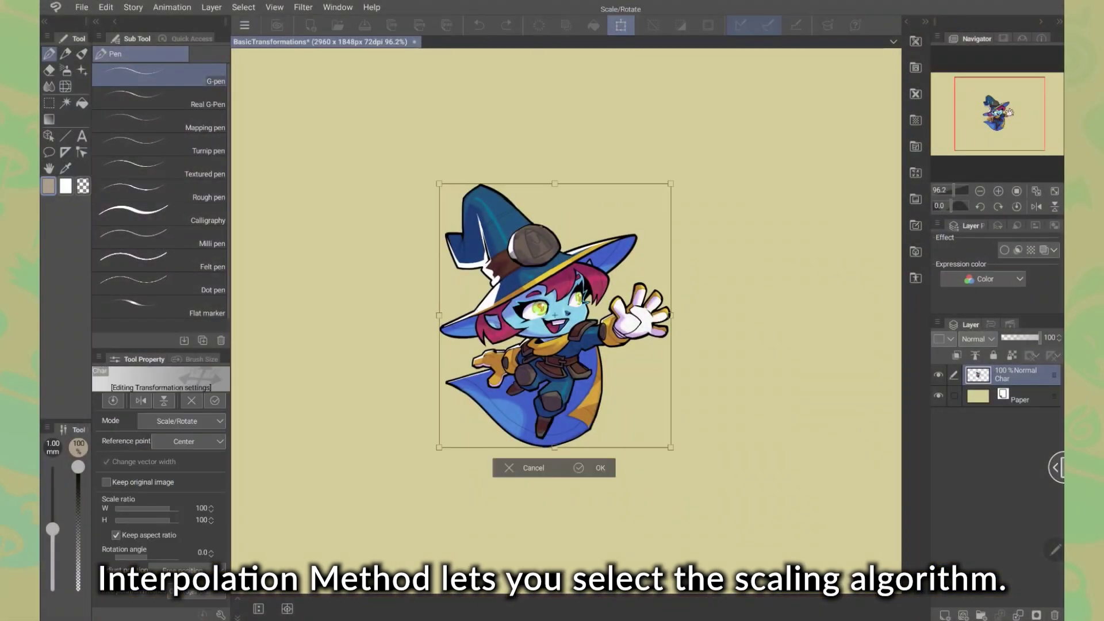
{"action": "left_click", "coordinate": [201, 508]}
{"action": "type", "text": "5"}
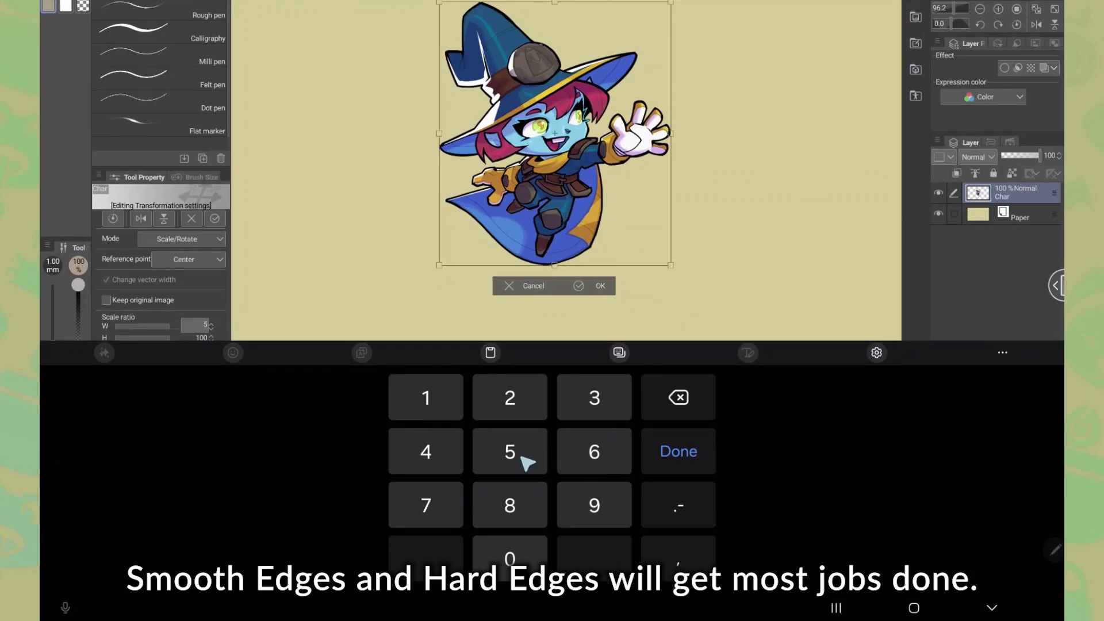
{"action": "type", "text": "00"}
{"action": "left_click", "coordinate": [670, 456]}
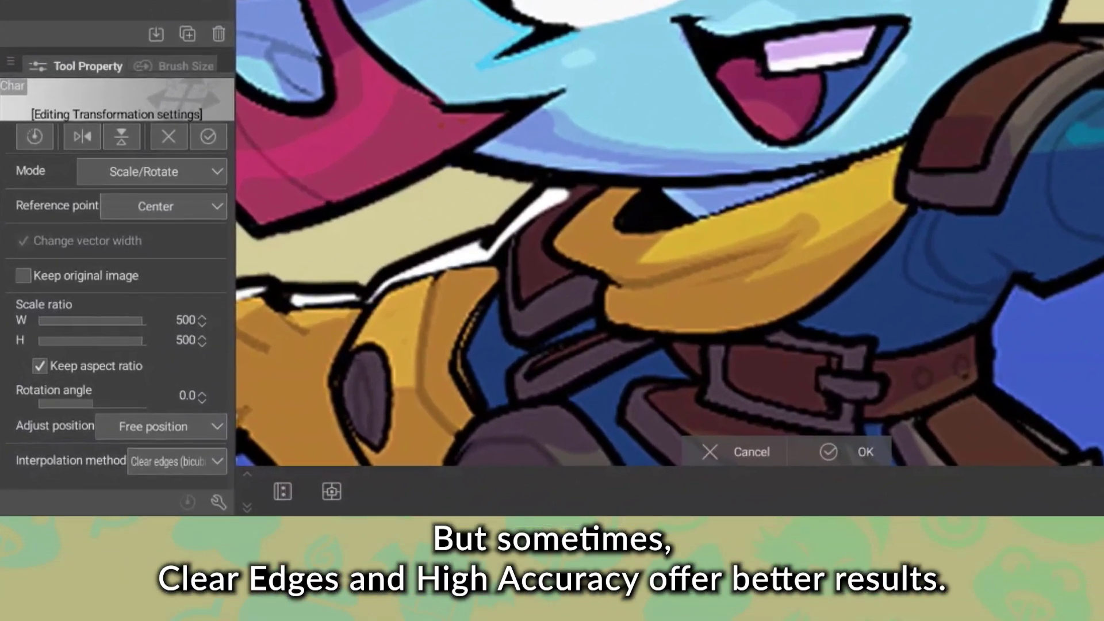
- Switch the enlarged witch's interpolation method to Smooth edges (bilinear), and to Hard edges (nearest neighbor) for comparison
{"action": "left_click", "coordinate": [203, 463]}
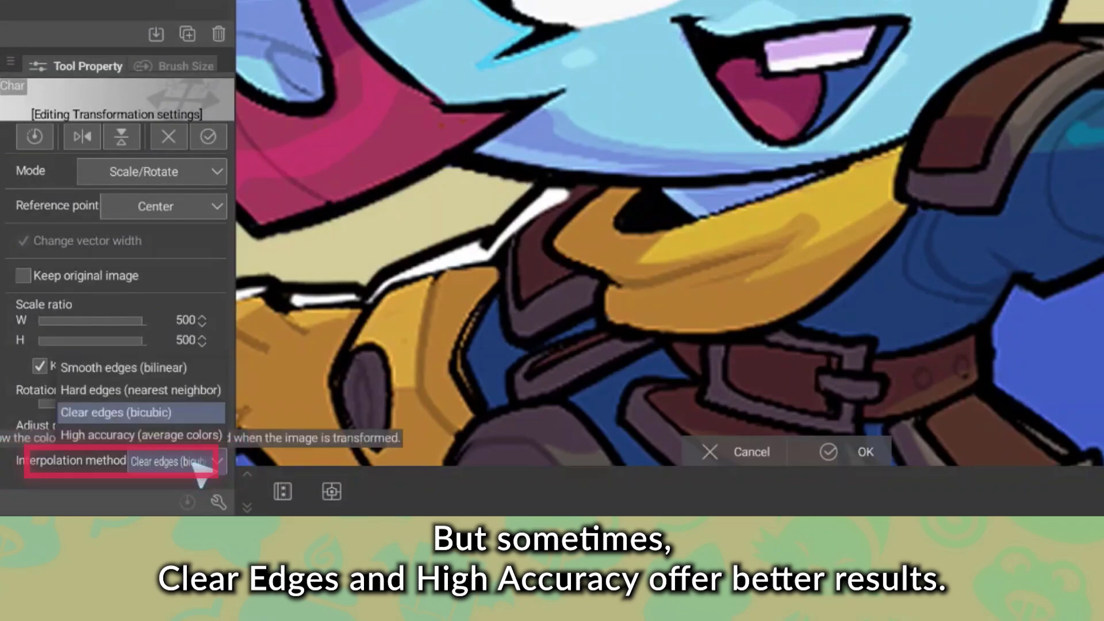
{"action": "left_click", "coordinate": [195, 366]}
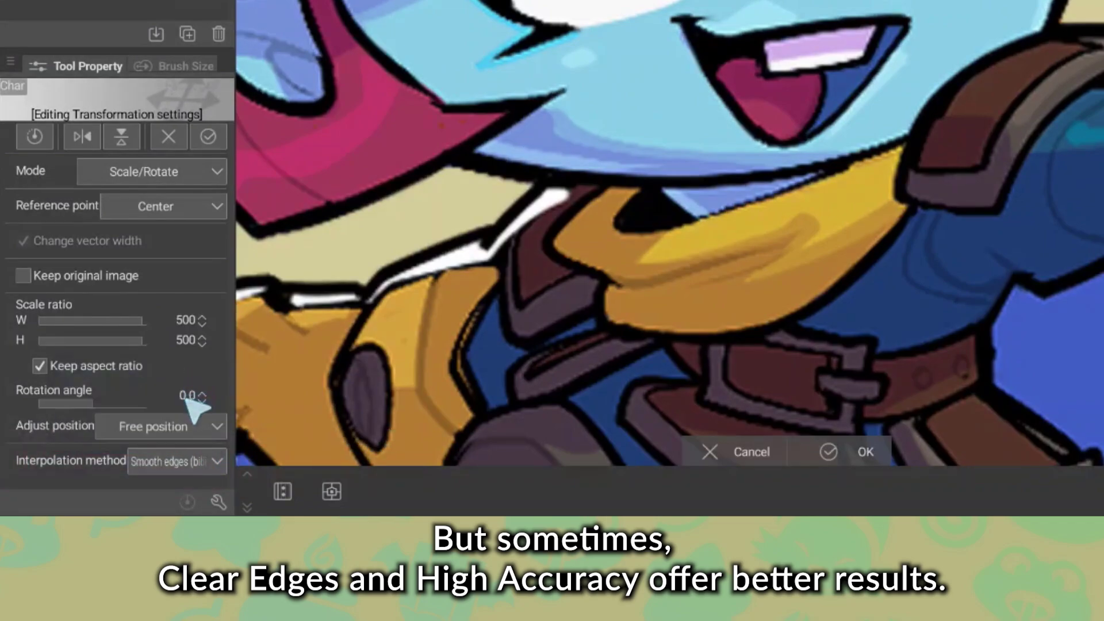
{"action": "left_click", "coordinate": [202, 460]}
{"action": "left_click", "coordinate": [195, 387]}
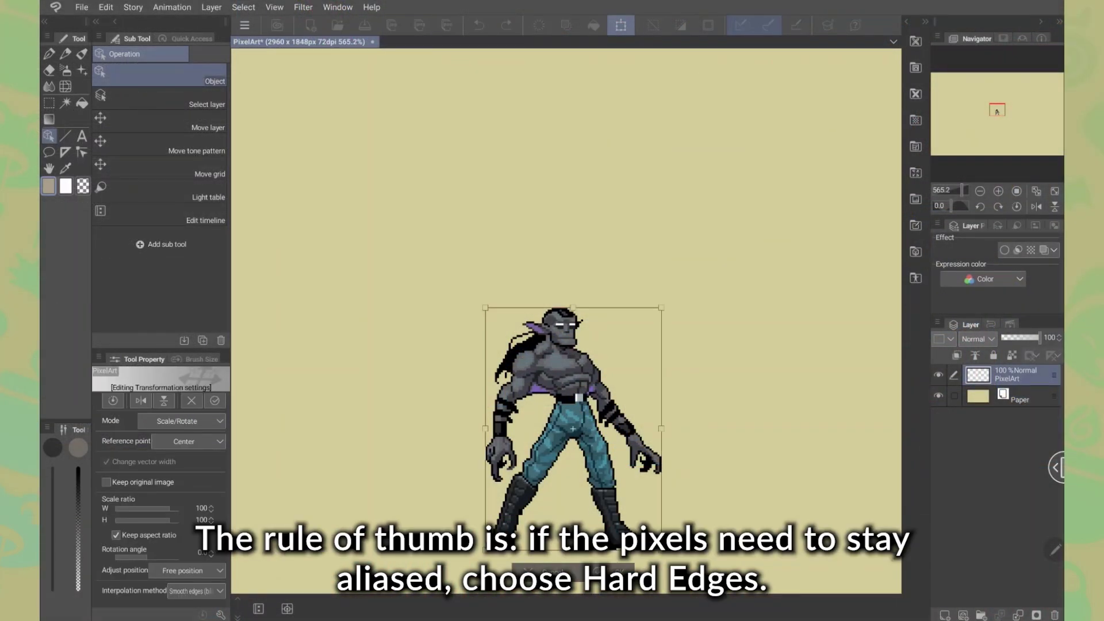
- Enlarge the pixel art character to about 201% with Smooth edges (bilinear) interpolation, centre it in the view and commit the transformation
{"action": "left_click_drag", "start_coordinate": [662, 309], "coordinate": [833, 62]}
{"action": "left_click_drag", "start_coordinate": [688, 289], "coordinate": [598, 303]}
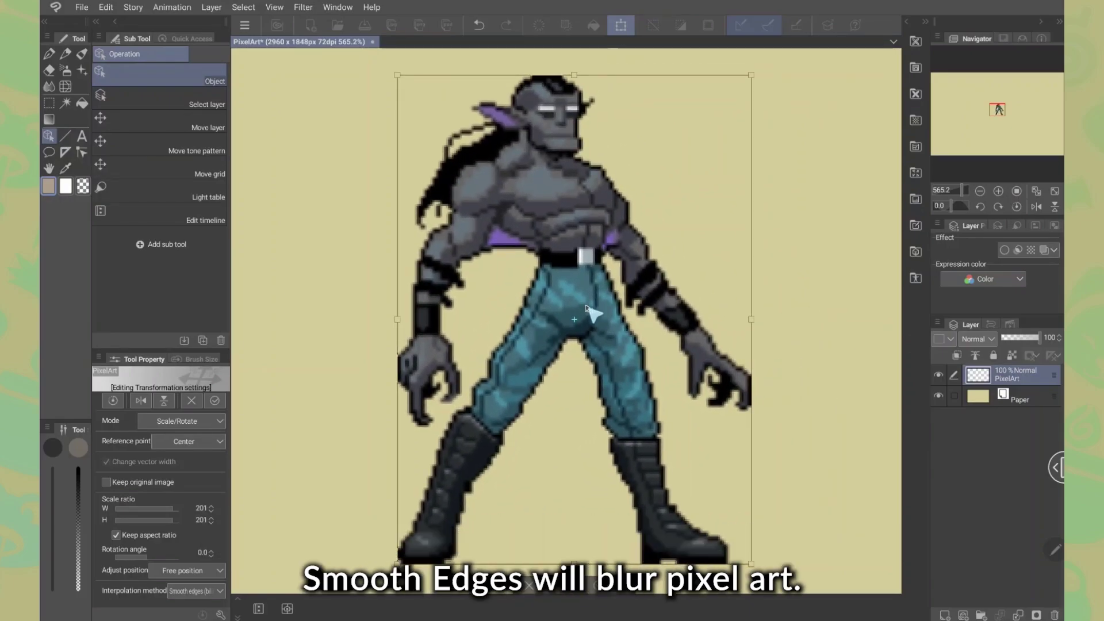
{"action": "key", "text": "Return"}
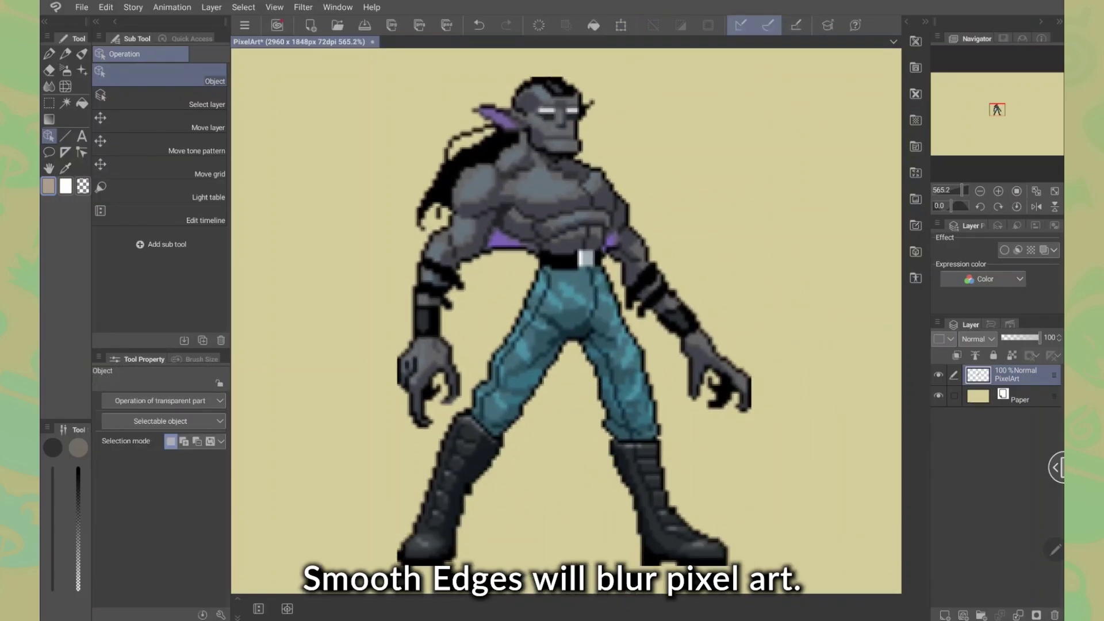
- Enlarge the pixel art character to about 195% using Hard edges (nearest neighbor) interpolation, centre it in the view and commit the transformation
{"action": "left_click", "coordinate": [621, 26]}
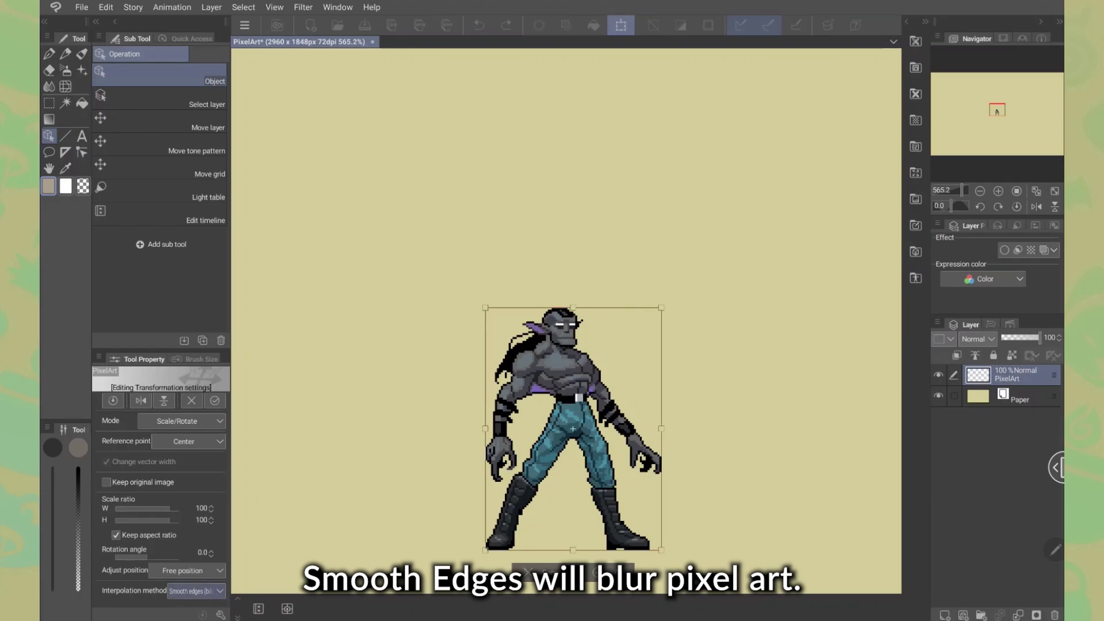
{"action": "left_click", "coordinate": [220, 590]}
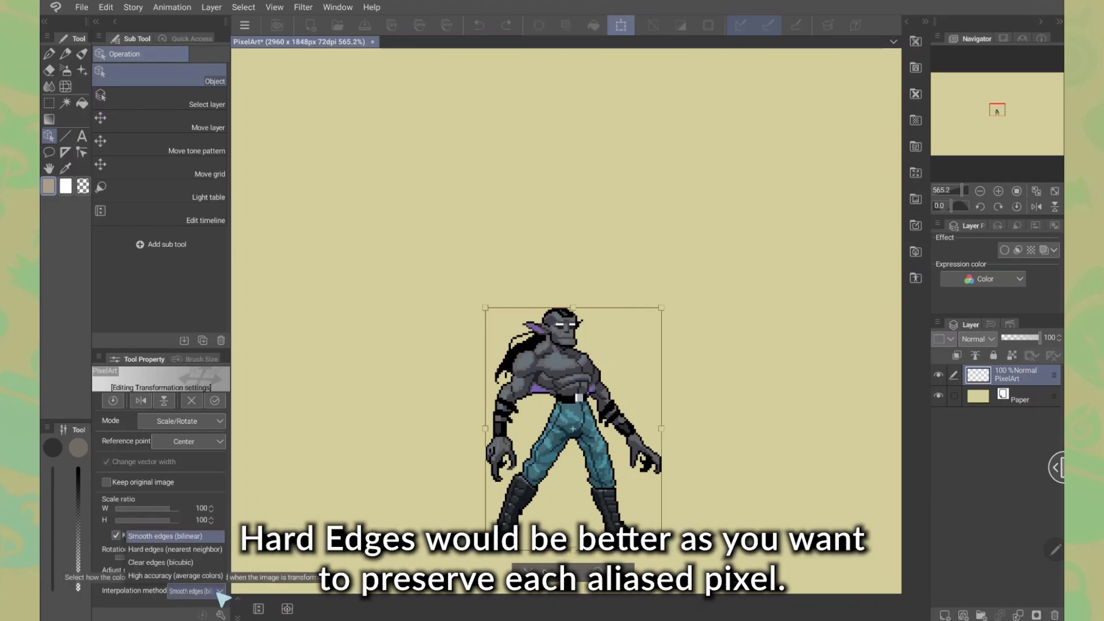
{"action": "left_click", "coordinate": [221, 555]}
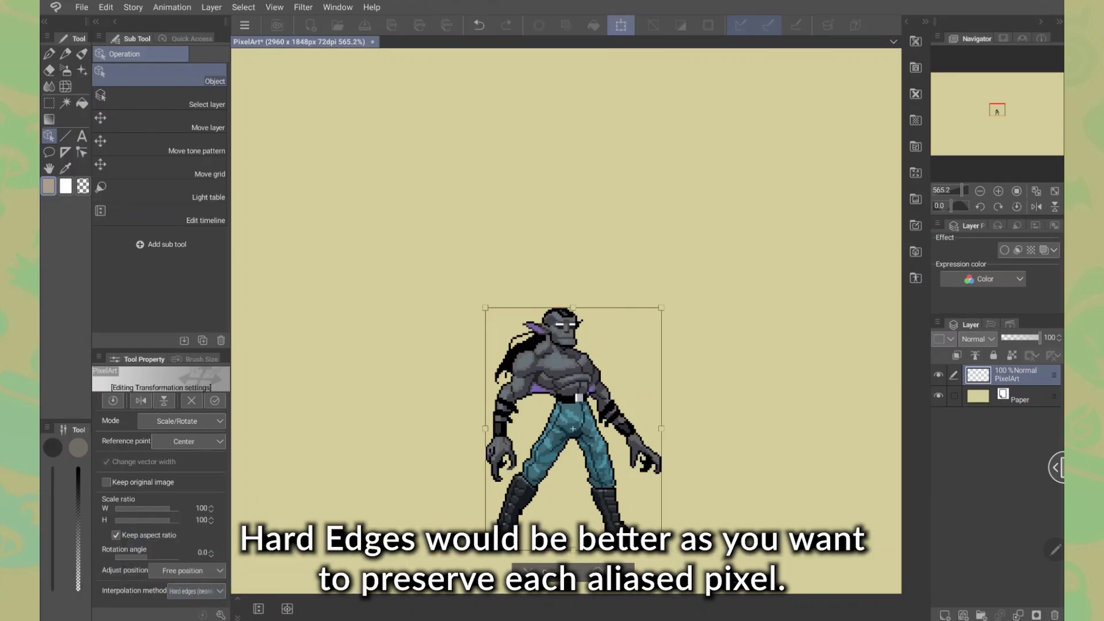
{"action": "left_click_drag", "start_coordinate": [663, 307], "coordinate": [829, 77]}
{"action": "left_click_drag", "start_coordinate": [706, 310], "coordinate": [639, 320]}
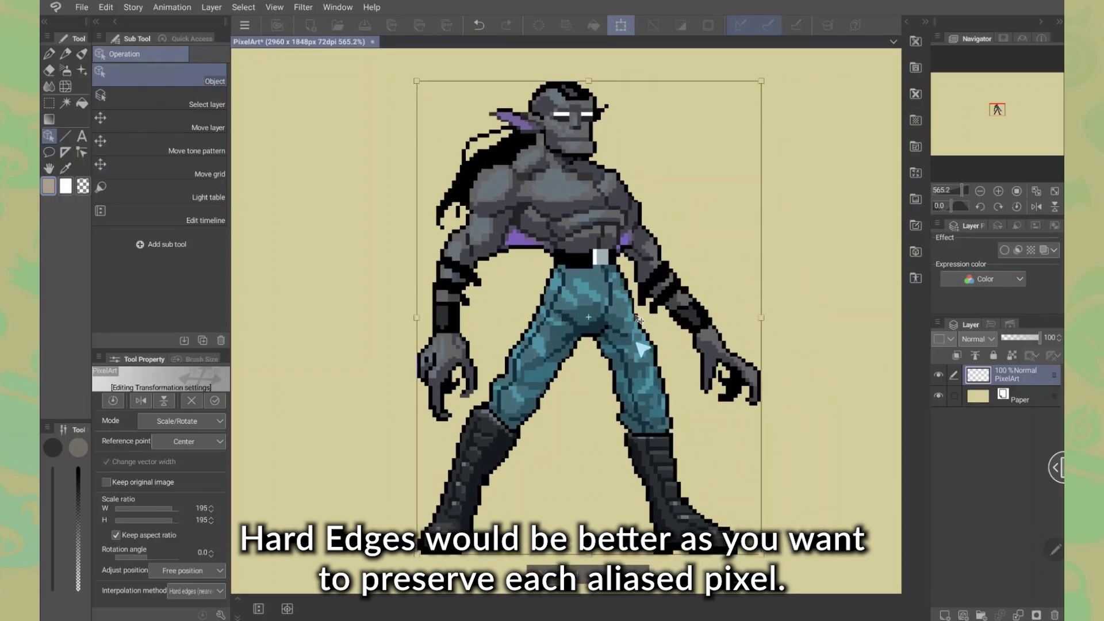
{"action": "key", "text": "Return"}
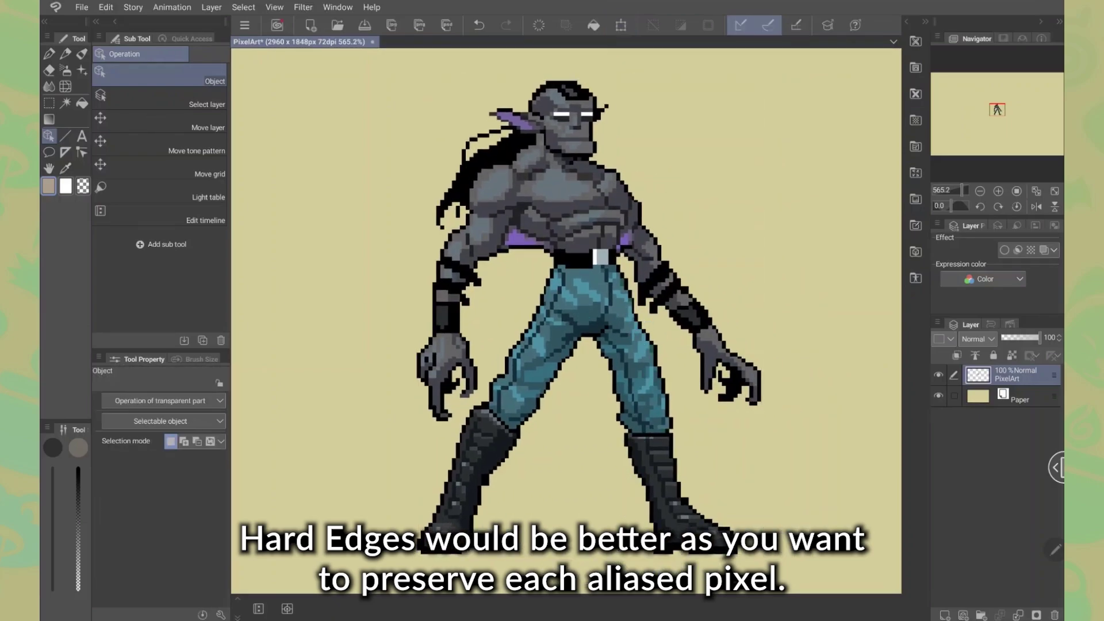
{"action": "scroll", "coordinate": [553, 115], "scroll_direction": "up", "scroll_amount": 5}
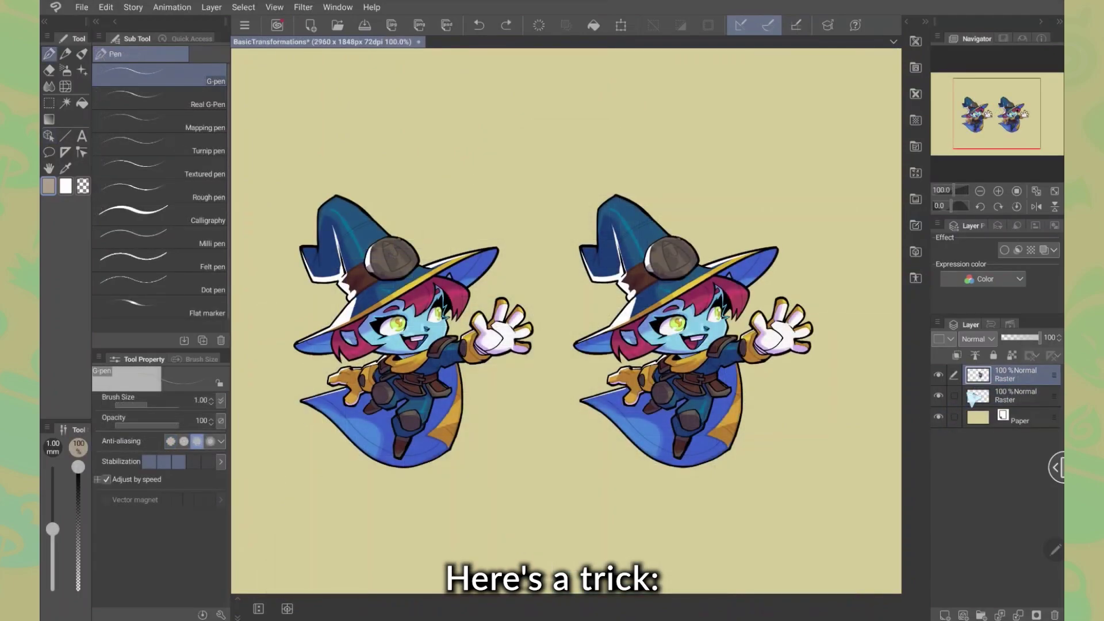
- Toggle the visibility of the right-hand witch's raster layer, and set up its conversion to the Image material layer type
{"action": "left_click", "coordinate": [939, 375]}
{"action": "left_click", "coordinate": [939, 375]}
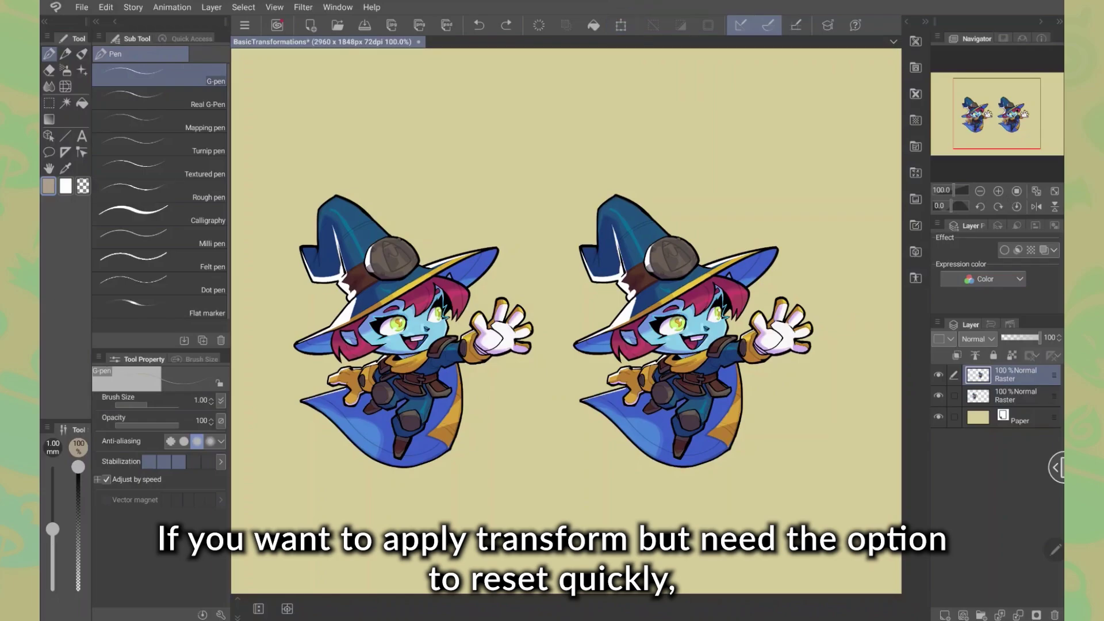
{"action": "left_click", "coordinate": [938, 326]}
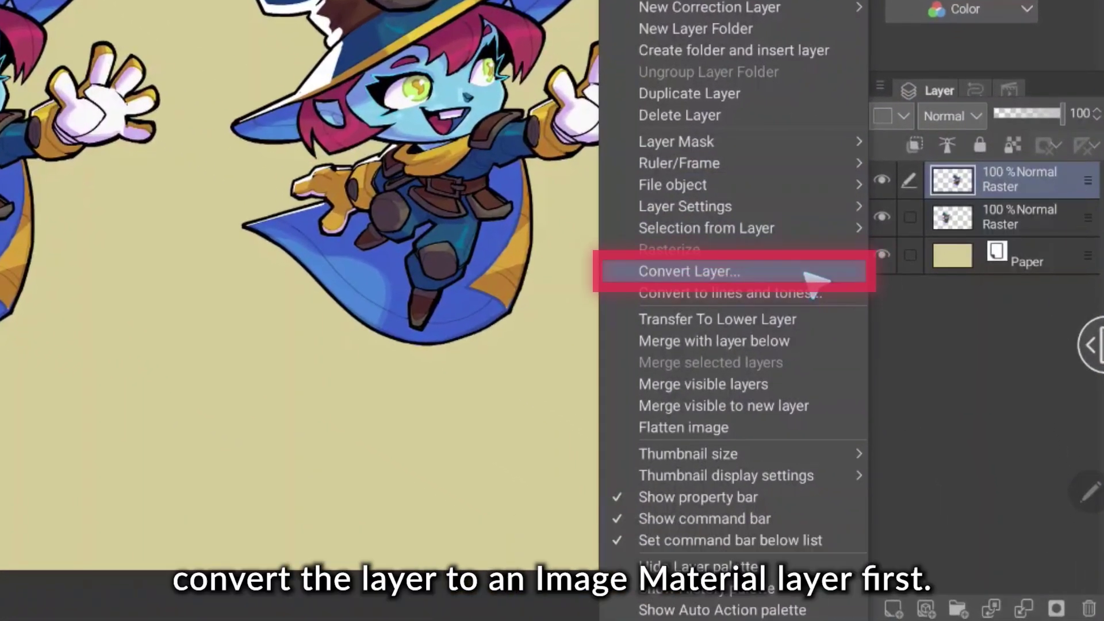
{"action": "left_click", "coordinate": [817, 281]}
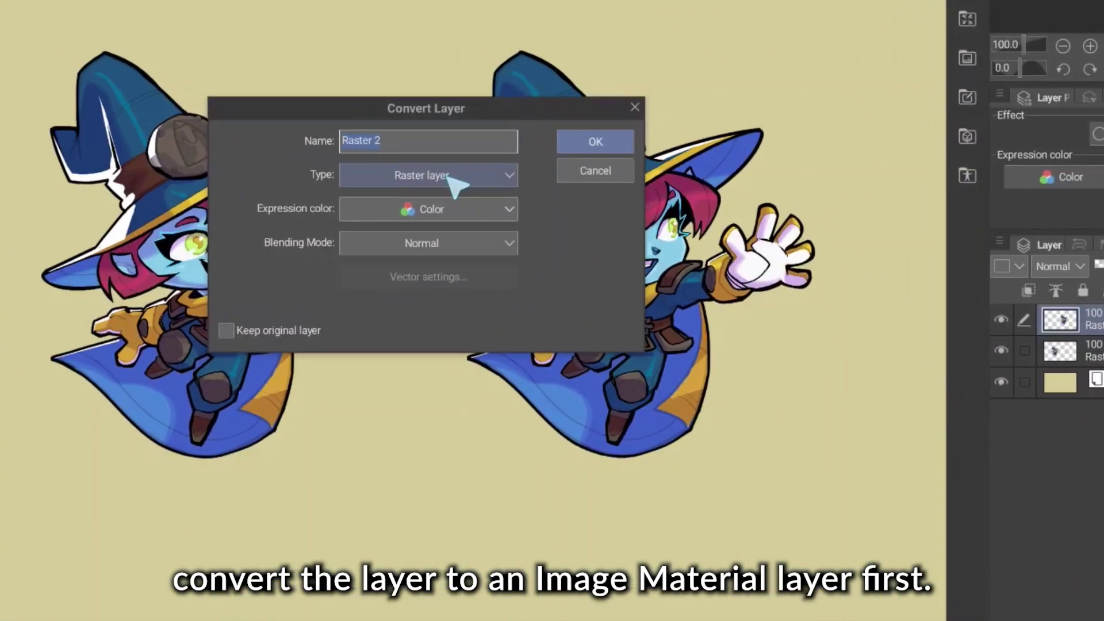
{"action": "left_click", "coordinate": [447, 175]}
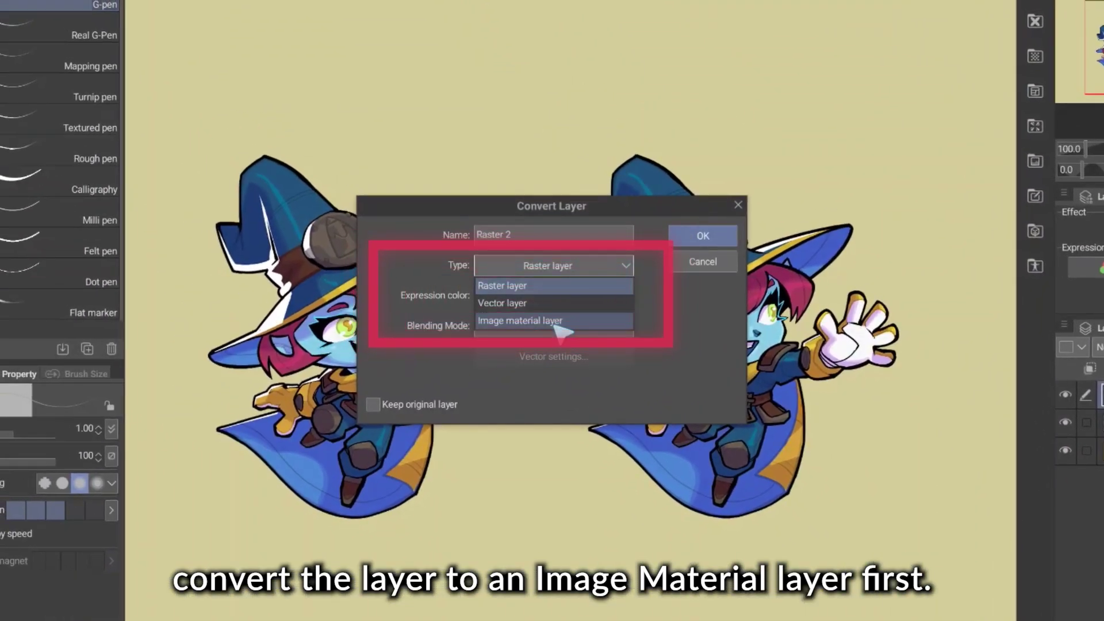
{"action": "left_click", "coordinate": [559, 321]}
- Name the converted layer Material and complete the conversion
{"action": "left_click", "coordinate": [569, 235]}
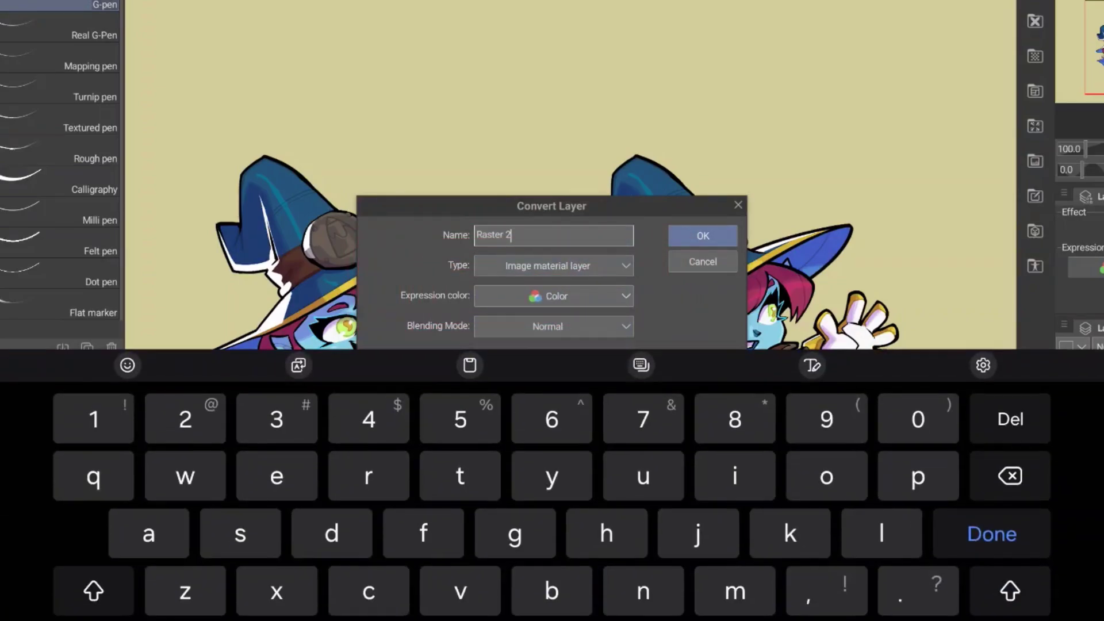
{"action": "key", "text": "BackSpace"}
{"action": "key", "text": "BackSpace"}
{"action": "key", "text": "BackSpace"}
{"action": "key", "text": "BackSpace"}
{"action": "key", "text": "BackSpace"}
{"action": "key", "text": "BackSpace"}
{"action": "key", "text": "BackSpace"}
{"action": "key", "text": "BackSpace"}
{"action": "type", "text": "Ma"}
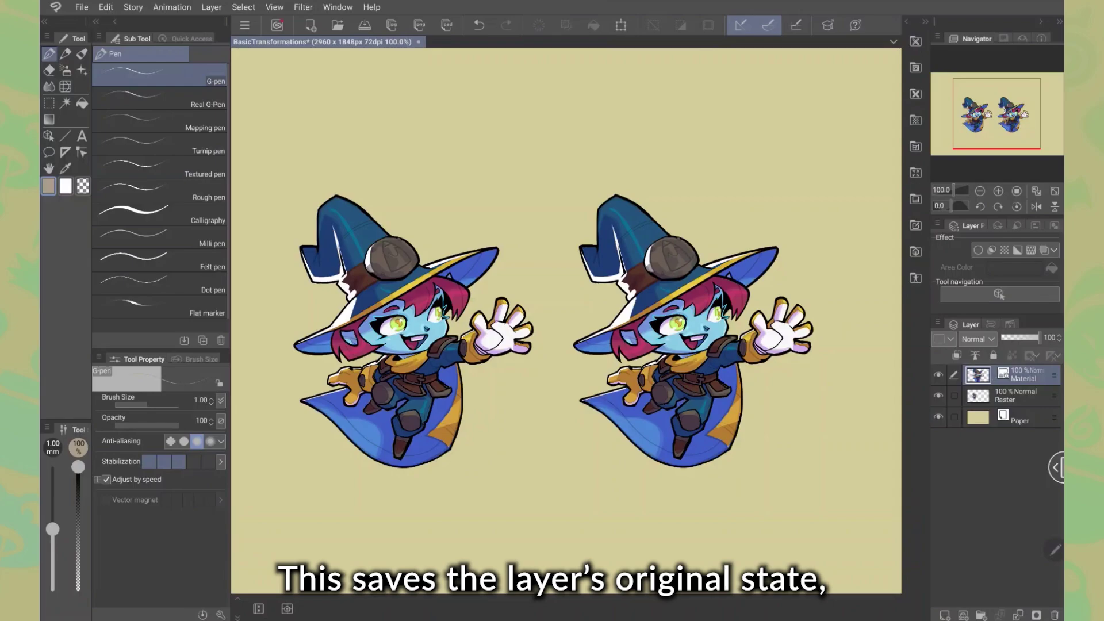
- Shrink the right-hand witch on the Material layer to about 28% of its original size with Scale/Rotate
{"action": "left_click", "coordinate": [621, 26]}
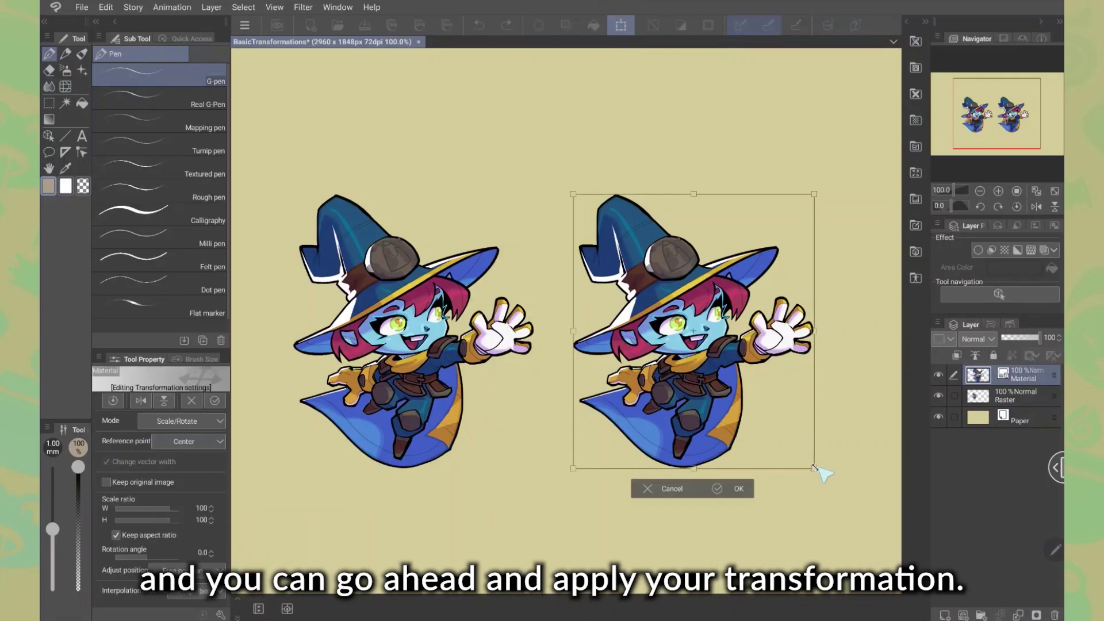
{"action": "left_click_drag", "start_coordinate": [816, 469], "coordinate": [711, 349]}
{"action": "left_click_drag", "start_coordinate": [738, 194], "coordinate": [644, 275]}
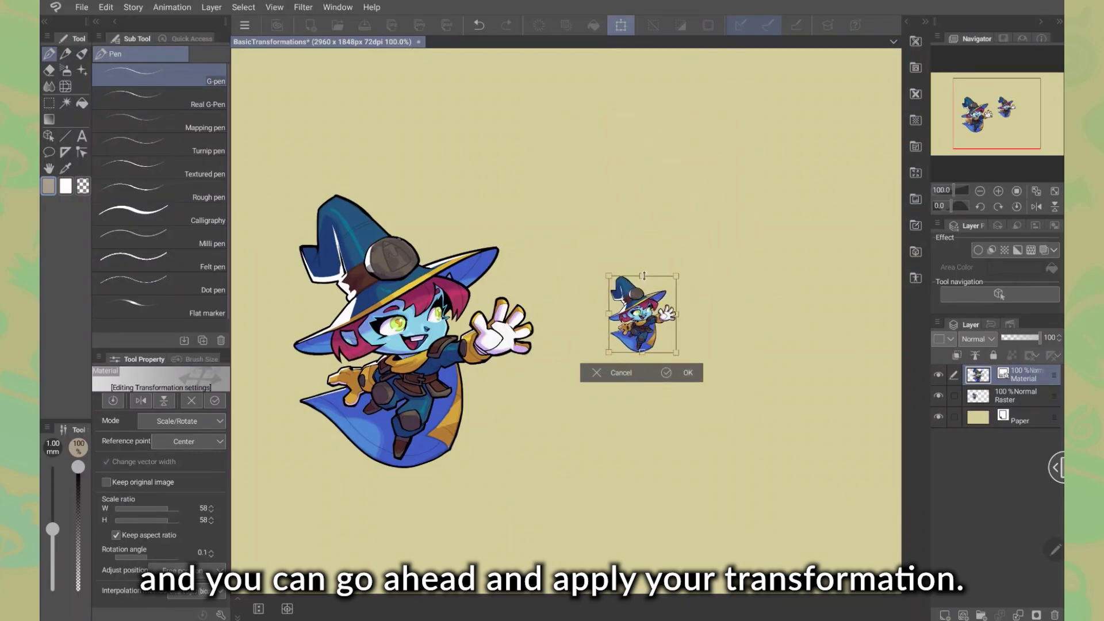
- Reset the Material layer's transformation with the Object tool, and move the right-hand witch clear of the left one and rotate it slightly
{"action": "left_click", "coordinate": [50, 135]}
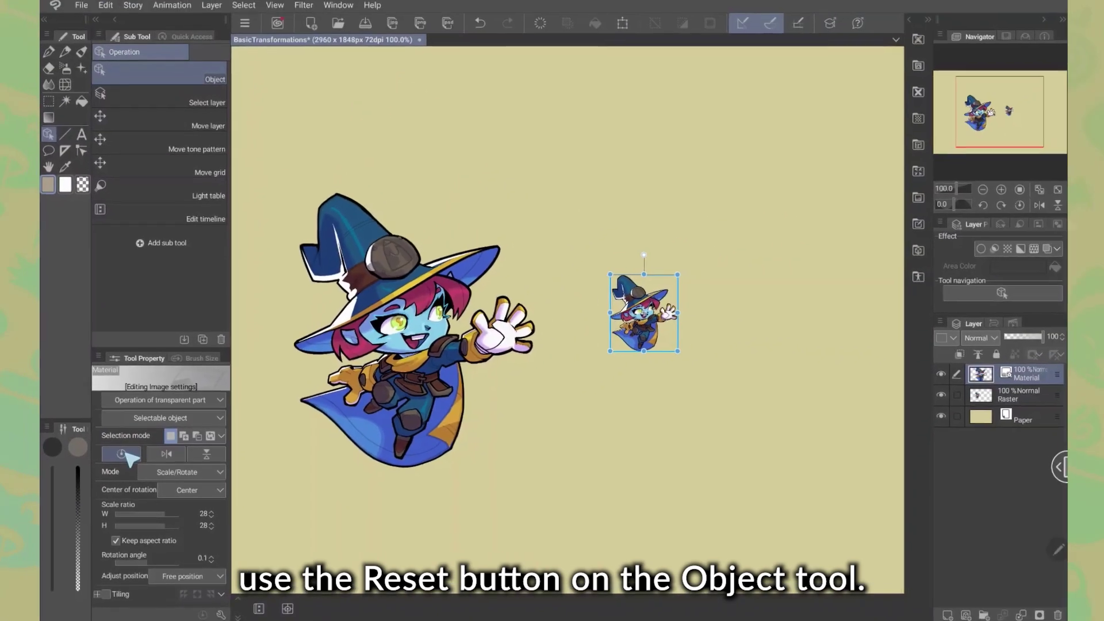
{"action": "left_click", "coordinate": [122, 455]}
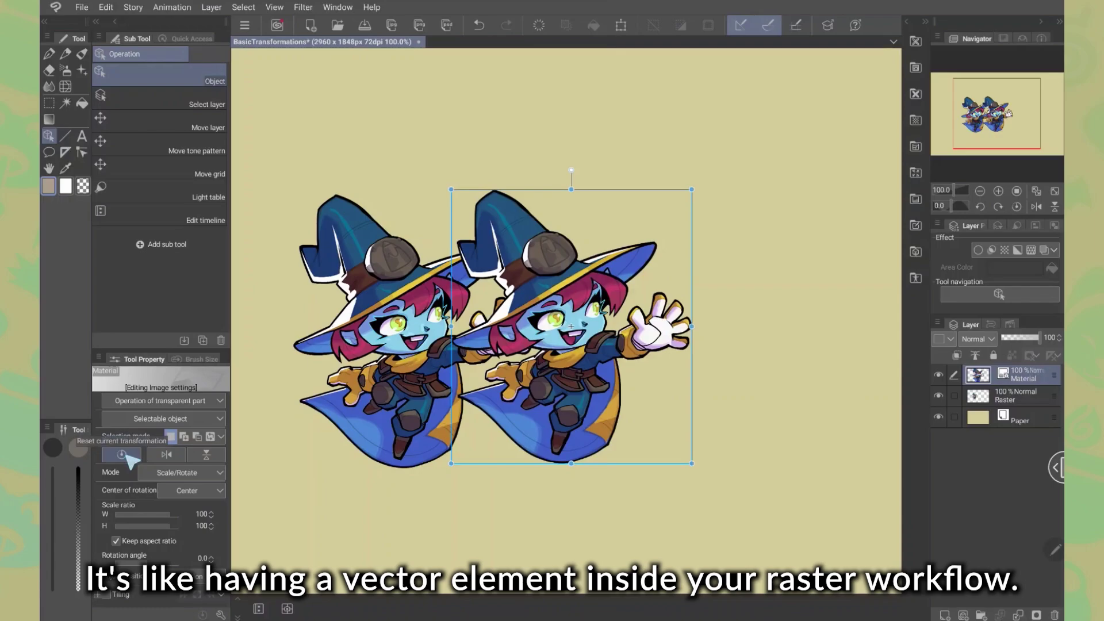
{"action": "left_click_drag", "start_coordinate": [548, 415], "coordinate": [661, 434]}
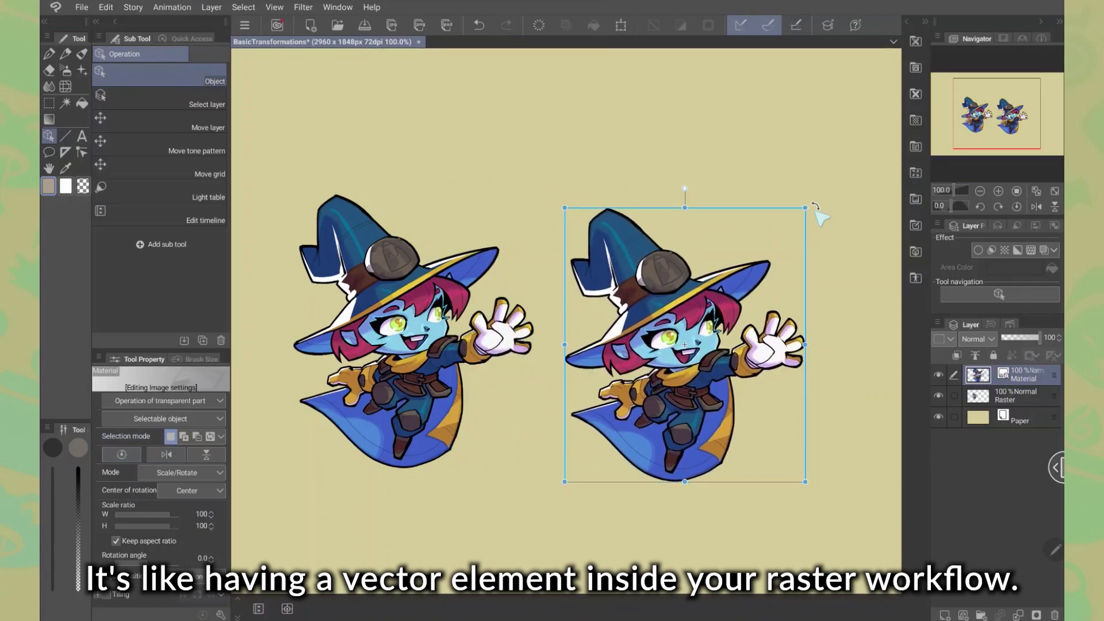
{"action": "left_click_drag", "start_coordinate": [807, 209], "coordinate": [764, 249]}
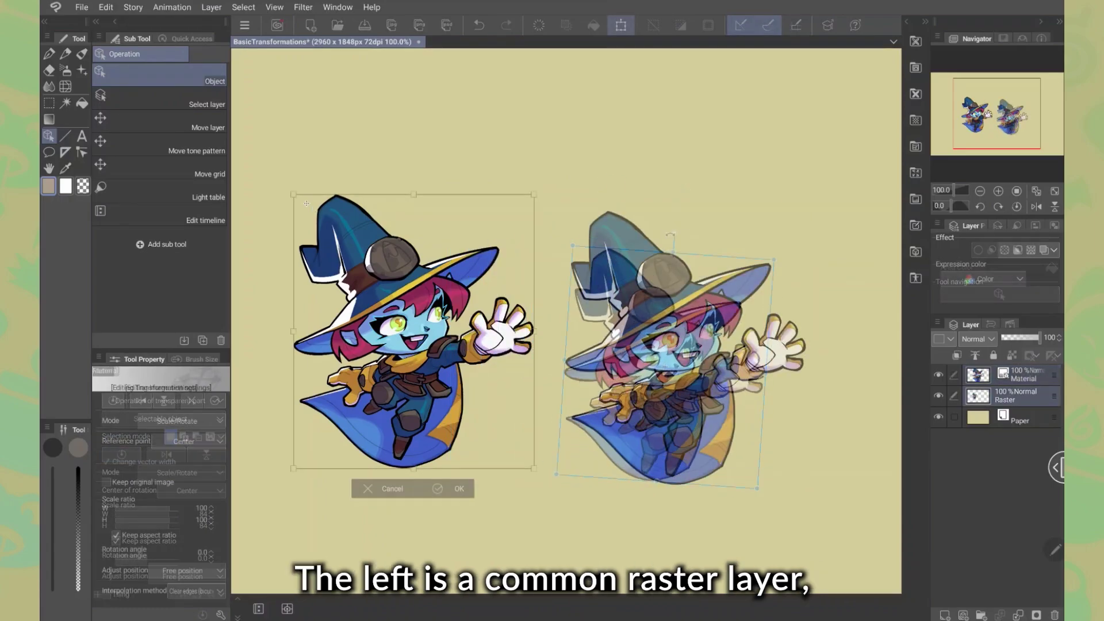
- Shrink the left witch on the Raster layer to a tiny size, and the right one on the Material layer to about 9%
{"action": "left_click_drag", "start_coordinate": [533, 466], "coordinate": [427, 352]}
{"action": "left_click", "coordinate": [347, 242]}
{"action": "left_click", "coordinate": [621, 24]}
{"action": "left_click", "coordinate": [477, 387]}
{"action": "left_click", "coordinate": [685, 345]}
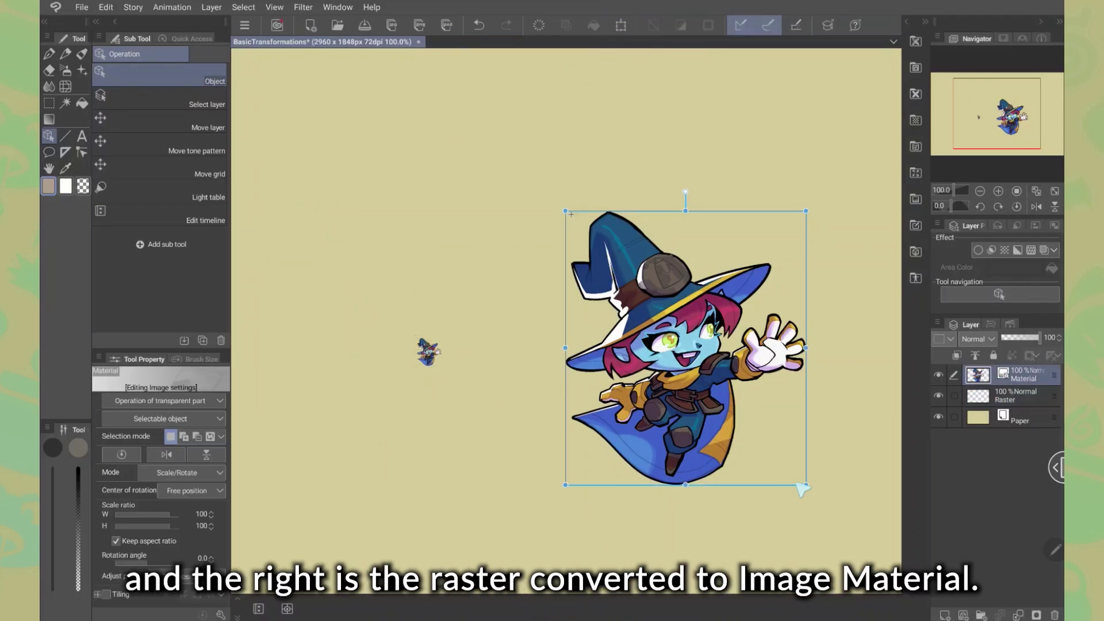
{"action": "left_click_drag", "start_coordinate": [807, 492], "coordinate": [585, 234]}
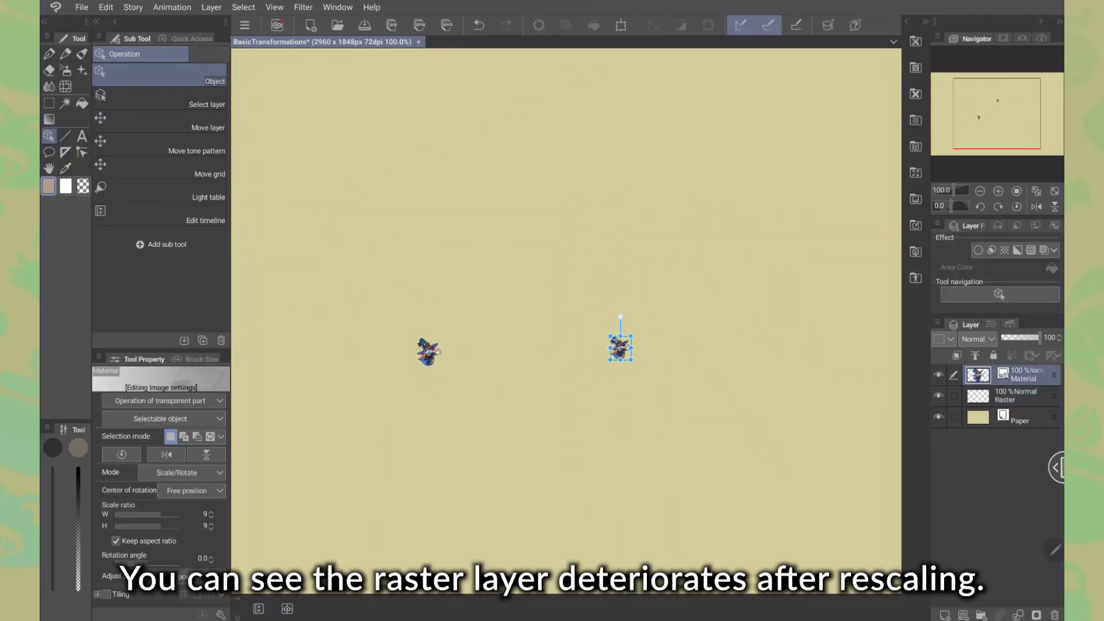
- Enlarge the tiny witch on the Raster layer to full size, and reset the Material witch to 100% and move it beside the raster one
{"action": "left_click", "coordinate": [1013, 395]}
{"action": "key", "text": "ctrl+t"}
{"action": "left_click_drag", "start_coordinate": [442, 339], "coordinate": [658, 87]}
{"action": "left_click_drag", "start_coordinate": [620, 119], "coordinate": [473, 180]}
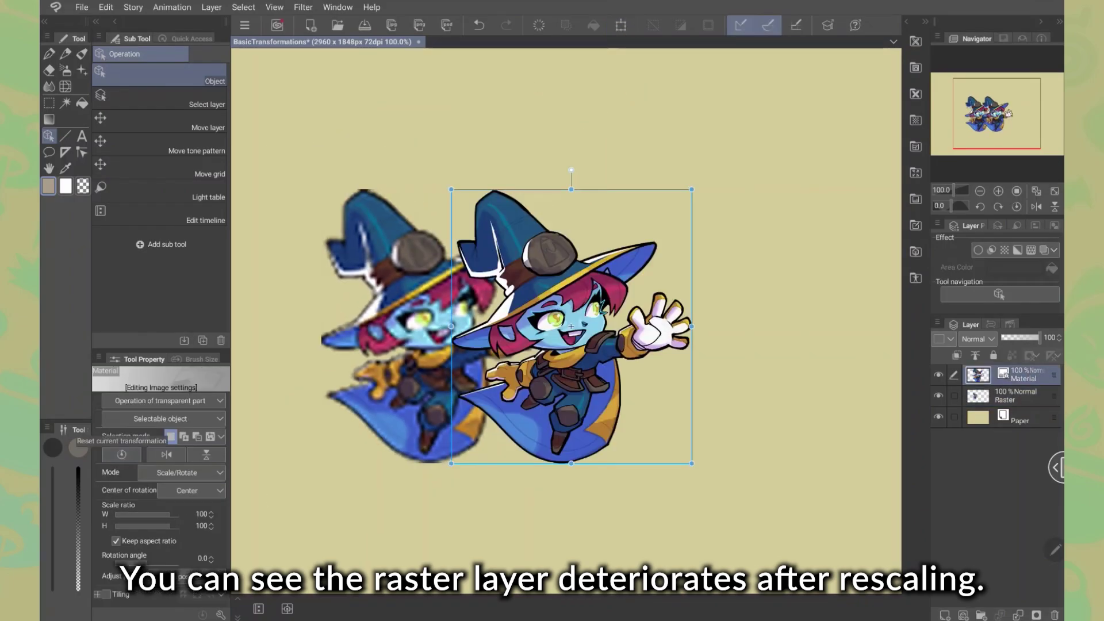
{"action": "left_click_drag", "start_coordinate": [572, 326], "coordinate": [693, 323]}
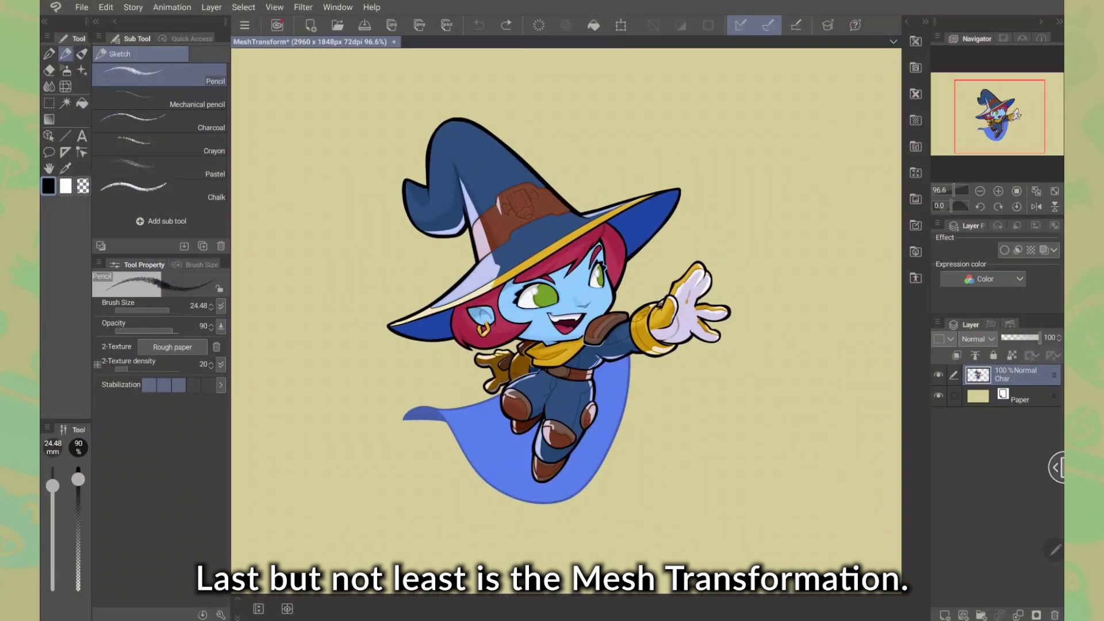
- Start a Mesh Transformation on the Char layer, pull the grid points around the face and outstretched hand outward, and reset the mesh
{"action": "left_click", "coordinate": [106, 6]}
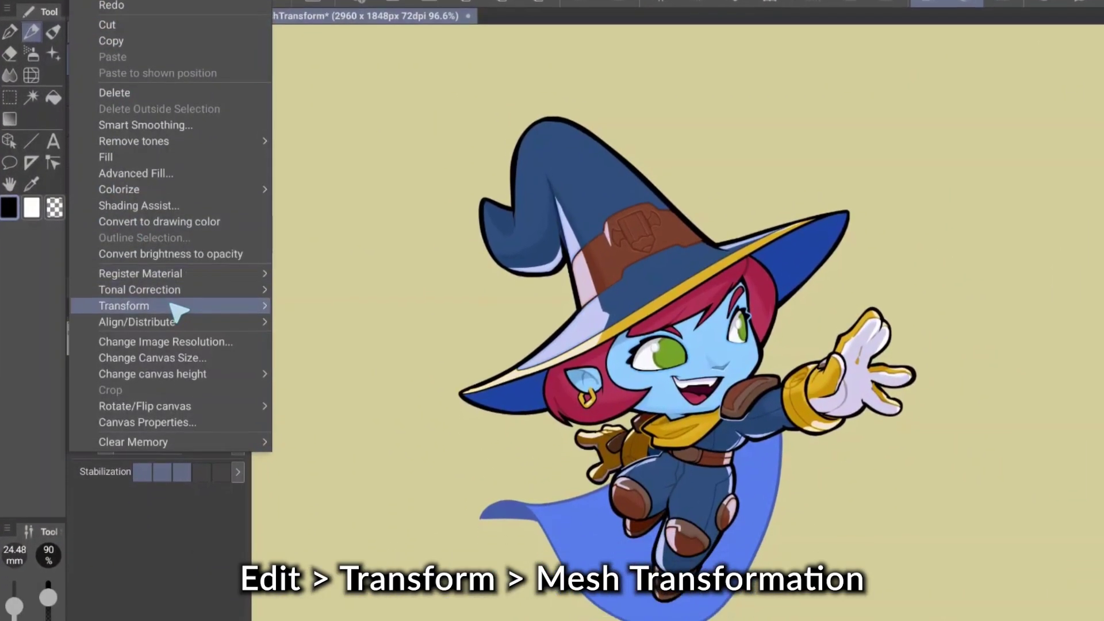
{"action": "mouse_move", "coordinate": [181, 308]}
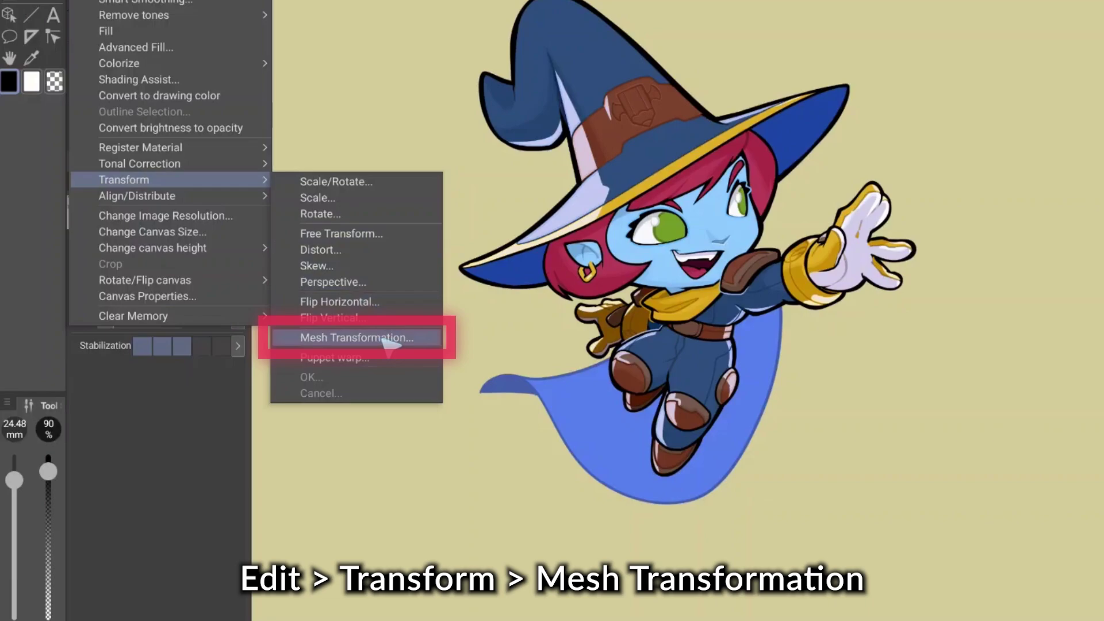
{"action": "left_click", "coordinate": [386, 341]}
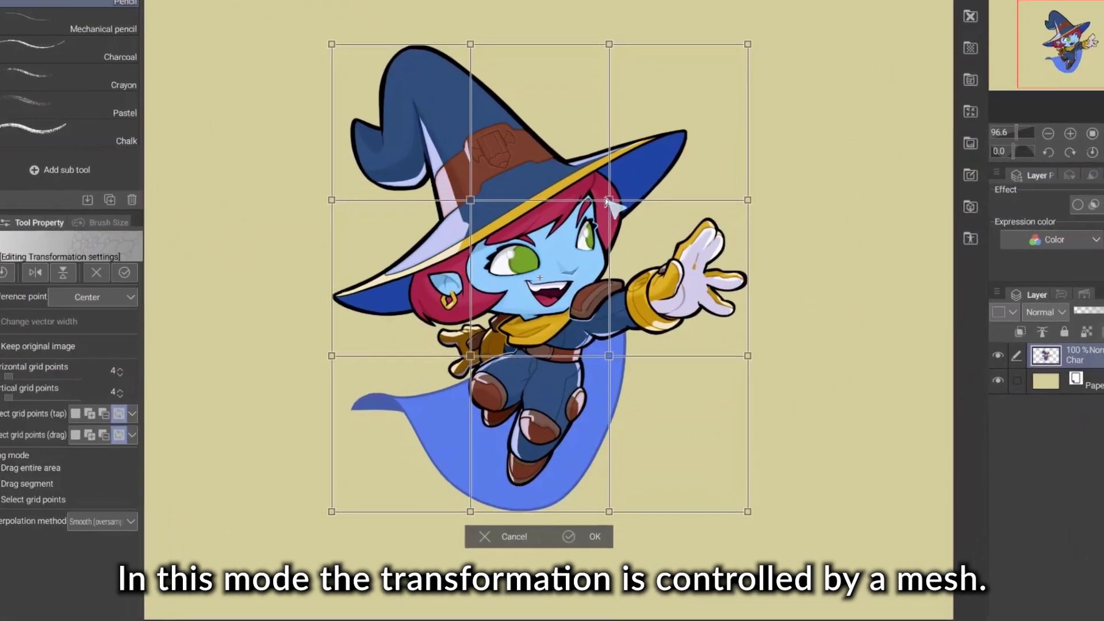
{"action": "left_click_drag", "start_coordinate": [631, 180], "coordinate": [633, 156]}
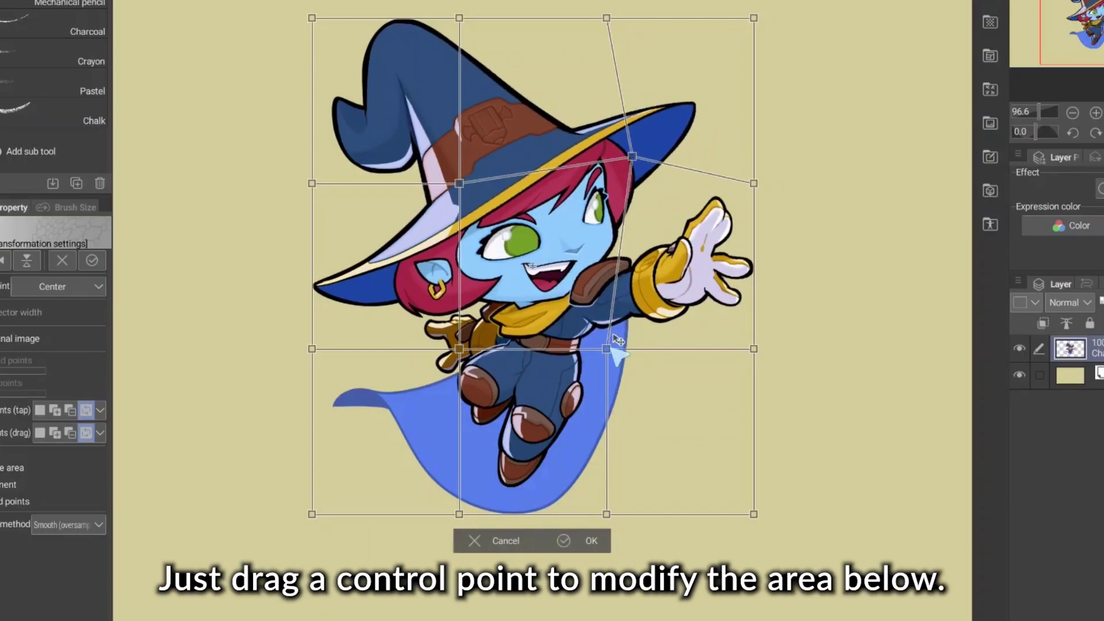
{"action": "left_click_drag", "start_coordinate": [612, 349], "coordinate": [660, 349]}
{"action": "left_click_drag", "start_coordinate": [754, 183], "coordinate": [791, 145]}
{"action": "left_click_drag", "start_coordinate": [754, 350], "coordinate": [820, 356]}
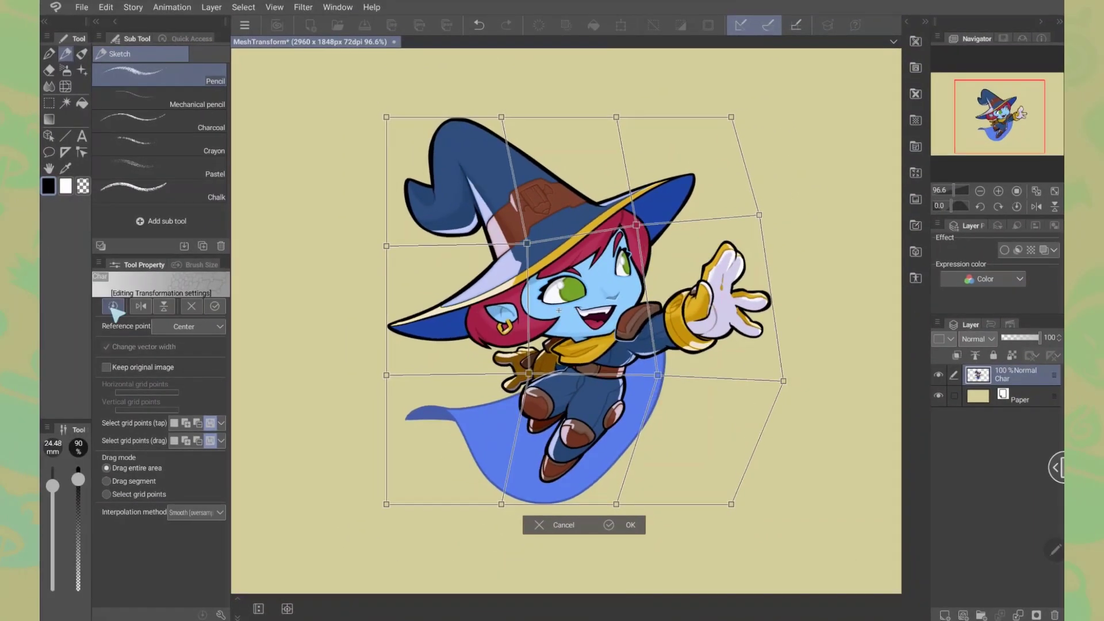
{"action": "left_click", "coordinate": [113, 306]}
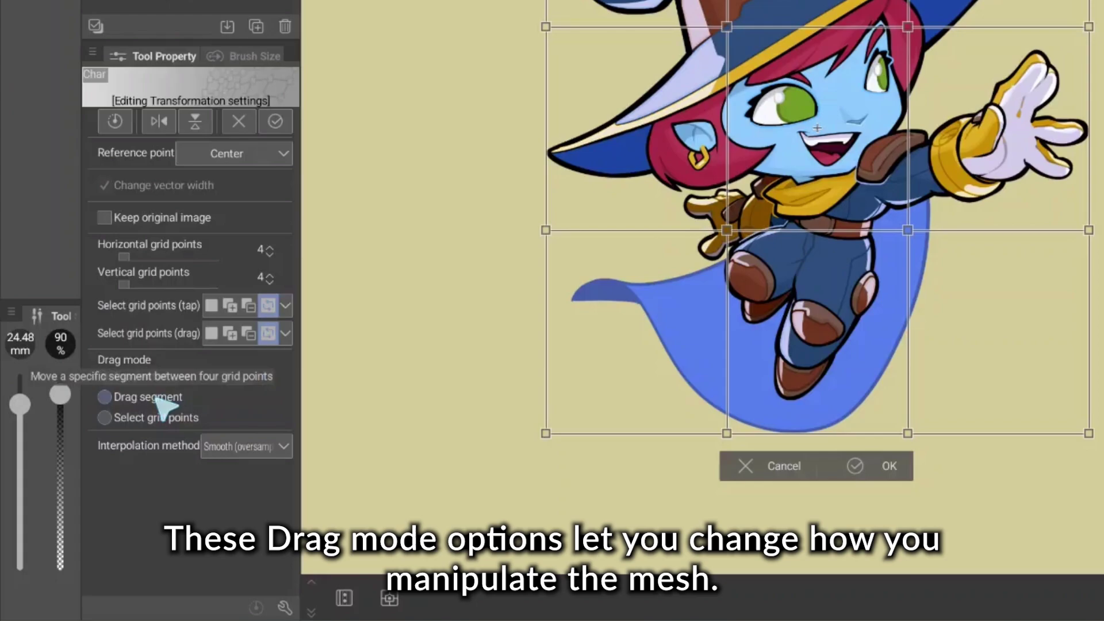
- Set the drag mode to Drag segment and shift the middle and lower mesh faces over the arm, hat brim and cape toward the outstretched hand
{"action": "left_click", "coordinate": [155, 397]}
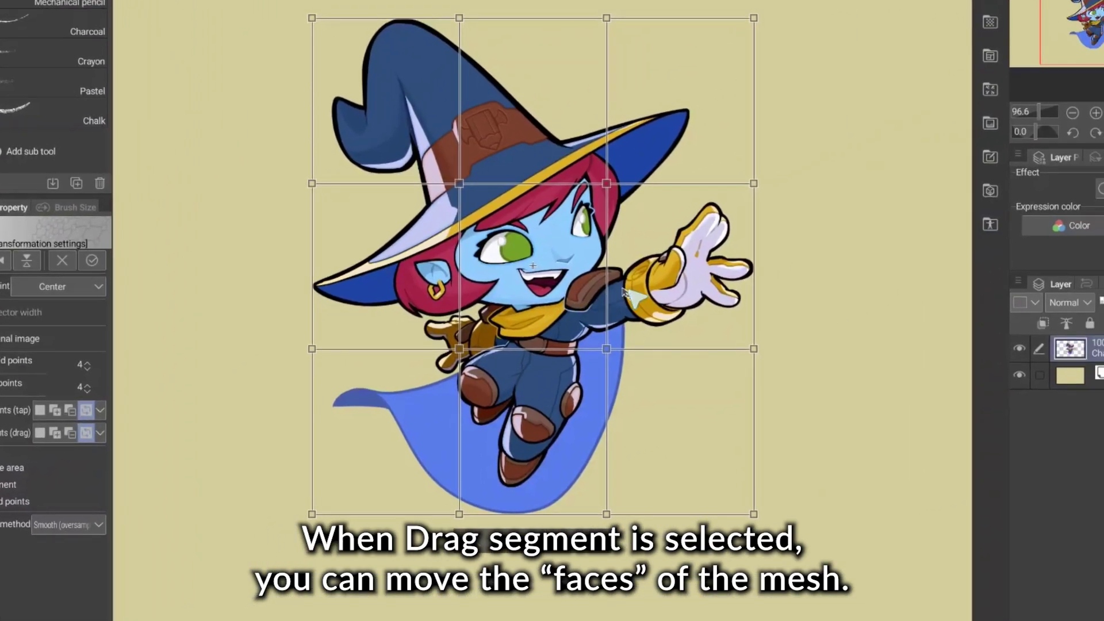
{"action": "left_click_drag", "start_coordinate": [943, 158], "coordinate": [949, 158]}
{"action": "left_click_drag", "start_coordinate": [644, 294], "coordinate": [707, 282]}
{"action": "left_click_drag", "start_coordinate": [388, 319], "coordinate": [465, 318]}
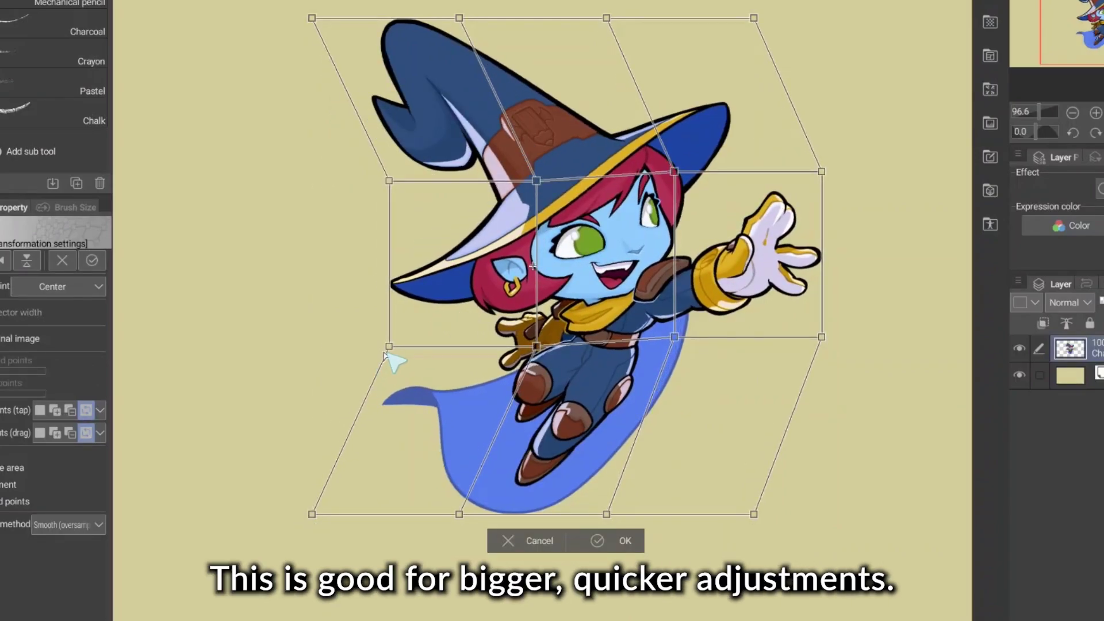
{"action": "left_click_drag", "start_coordinate": [462, 407], "coordinate": [483, 407]}
{"action": "left_click_drag", "start_coordinate": [579, 406], "coordinate": [596, 406]}
{"action": "left_click_drag", "start_coordinate": [719, 403], "coordinate": [737, 401]}
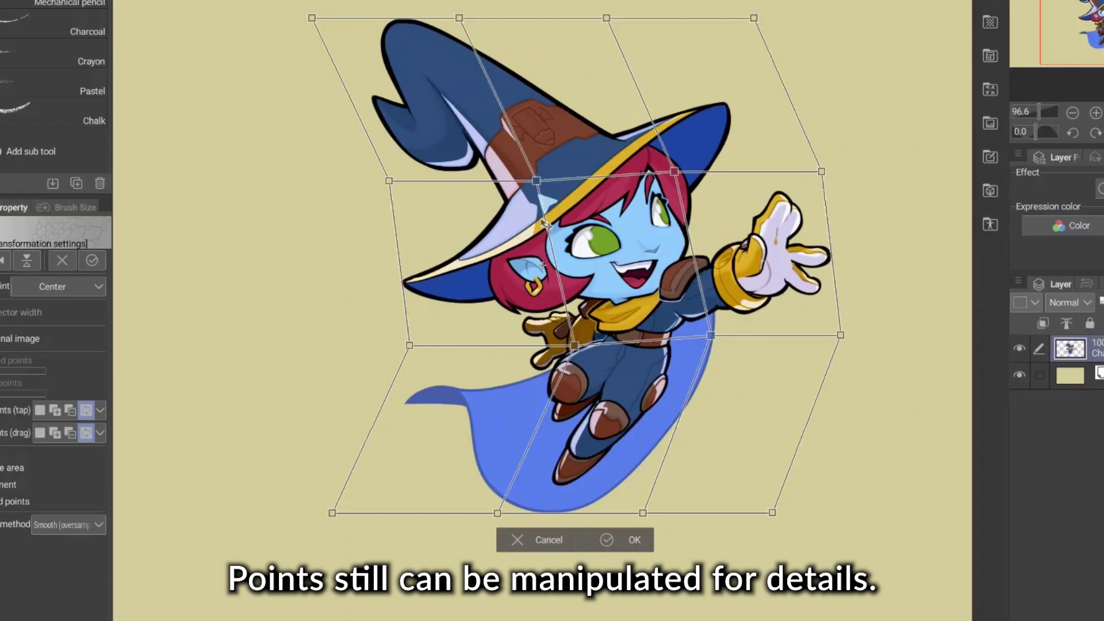
- Adjust individual grid points around the face, waist and outstretched hand to refine the mesh in detail
{"action": "left_click_drag", "start_coordinate": [674, 172], "coordinate": [698, 157]}
{"action": "left_click_drag", "start_coordinate": [536, 180], "coordinate": [544, 152]}
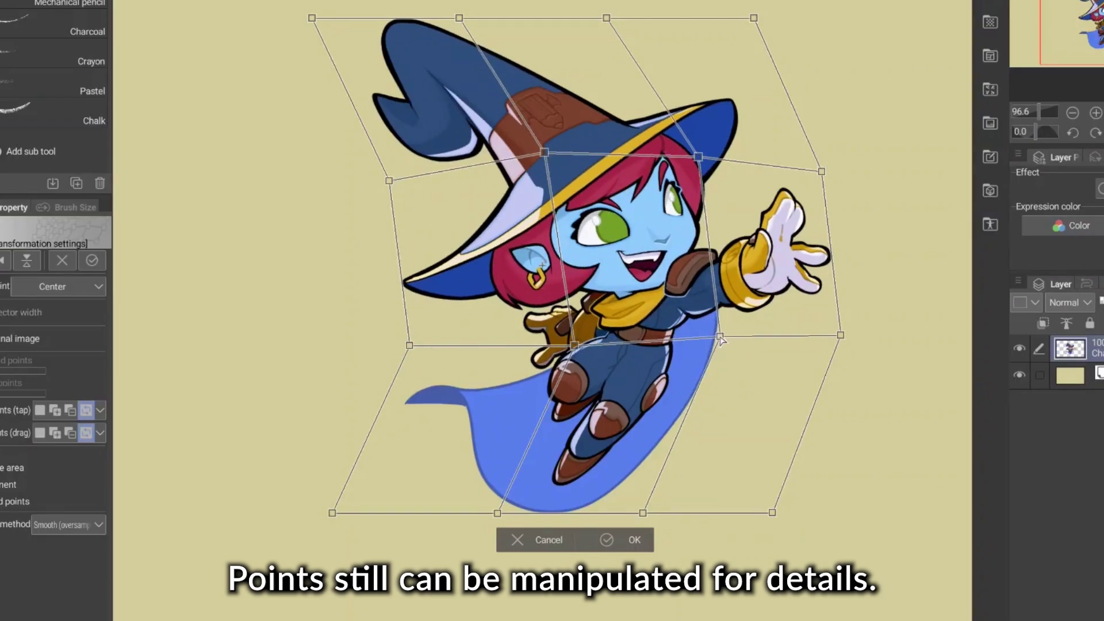
{"action": "left_click_drag", "start_coordinate": [711, 336], "coordinate": [734, 334]}
{"action": "left_click_drag", "start_coordinate": [575, 345], "coordinate": [585, 362]}
{"action": "left_click_drag", "start_coordinate": [822, 171], "coordinate": [850, 156]}
{"action": "left_click_drag", "start_coordinate": [836, 319], "coordinate": [851, 322]}
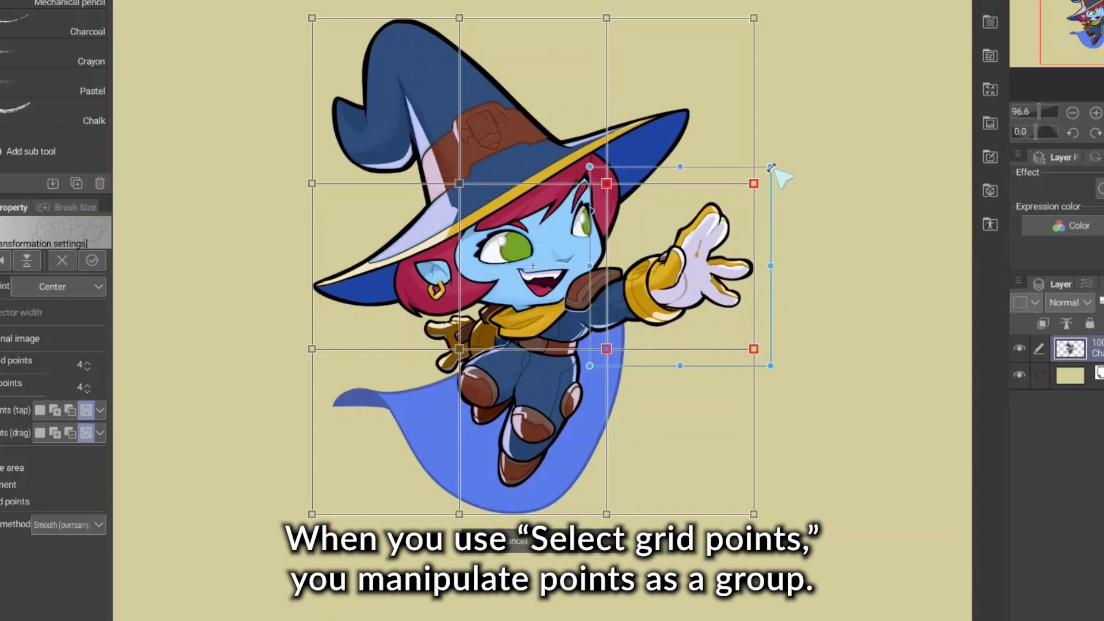
- In Select grid points mode, scale the four selected points around the outstretched hand as a group with the transformation handles
{"action": "mouse_move", "coordinate": [771, 168]}
{"action": "left_mouse_down"}
{"action": "mouse_move", "coordinate": [812, 127]}
{"action": "mouse_move", "coordinate": [748, 181]}
{"action": "mouse_move", "coordinate": [750, 193]}
{"action": "mouse_move", "coordinate": [785, 150]}
{"action": "left_mouse_up"}
{"action": "left_click_drag", "start_coordinate": [790, 389], "coordinate": [782, 379]}
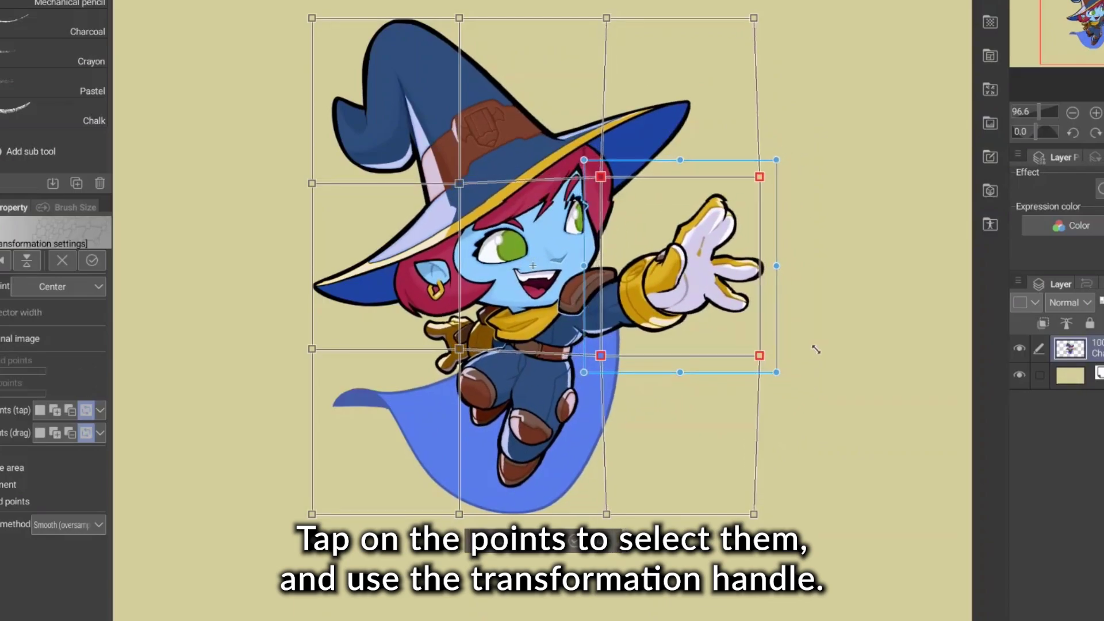
{"action": "left_click_drag", "start_coordinate": [781, 380], "coordinate": [803, 355]}
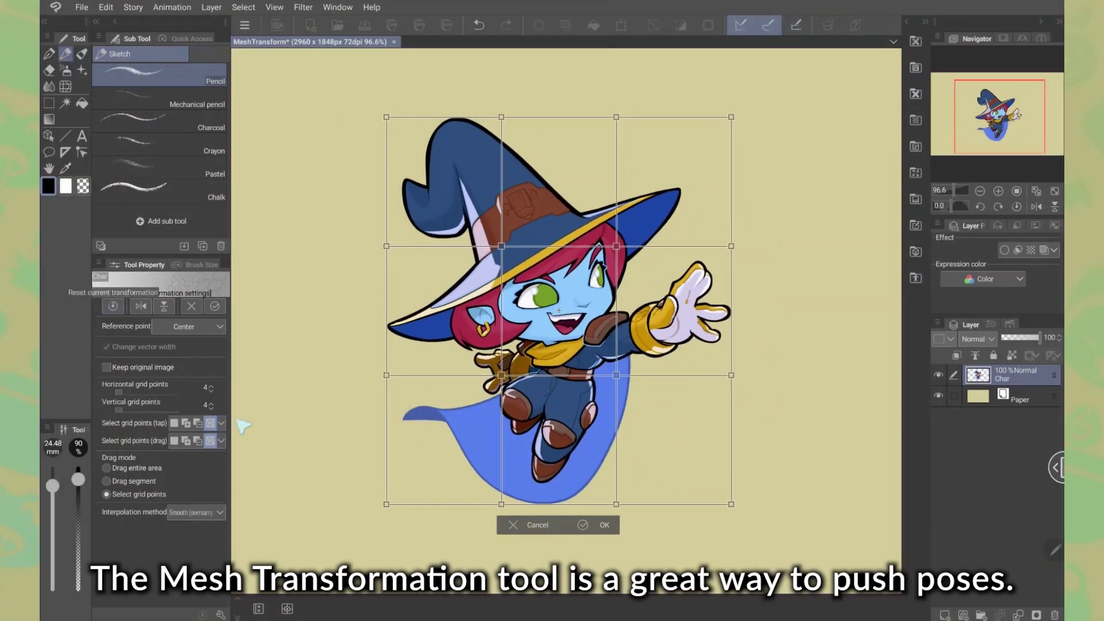
- In Drag segment mode, push the torso and arm forward, tilt the mesh slightly, and pull the points below the cape back and down
{"action": "left_click_drag", "start_coordinate": [581, 340], "coordinate": [593, 336]}
{"action": "left_click_drag", "start_coordinate": [629, 321], "coordinate": [643, 317]}
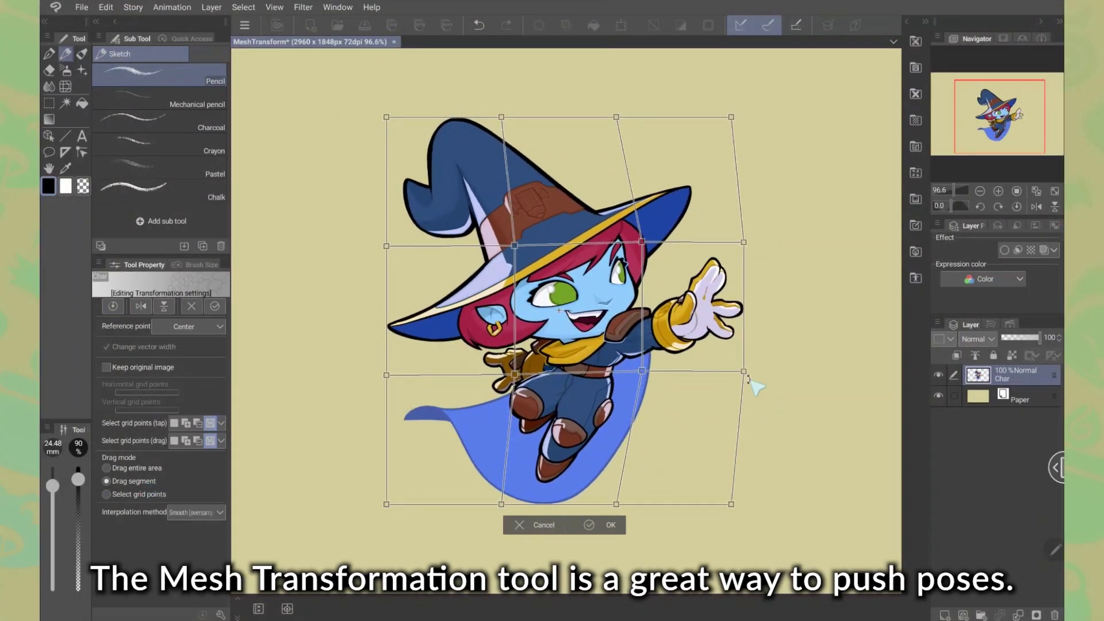
{"action": "left_click_drag", "start_coordinate": [757, 376], "coordinate": [764, 357]}
{"action": "left_click_drag", "start_coordinate": [402, 517], "coordinate": [370, 517]}
{"action": "left_click_drag", "start_coordinate": [517, 508], "coordinate": [487, 529]}
{"action": "left_click_drag", "start_coordinate": [646, 364], "coordinate": [652, 365]}
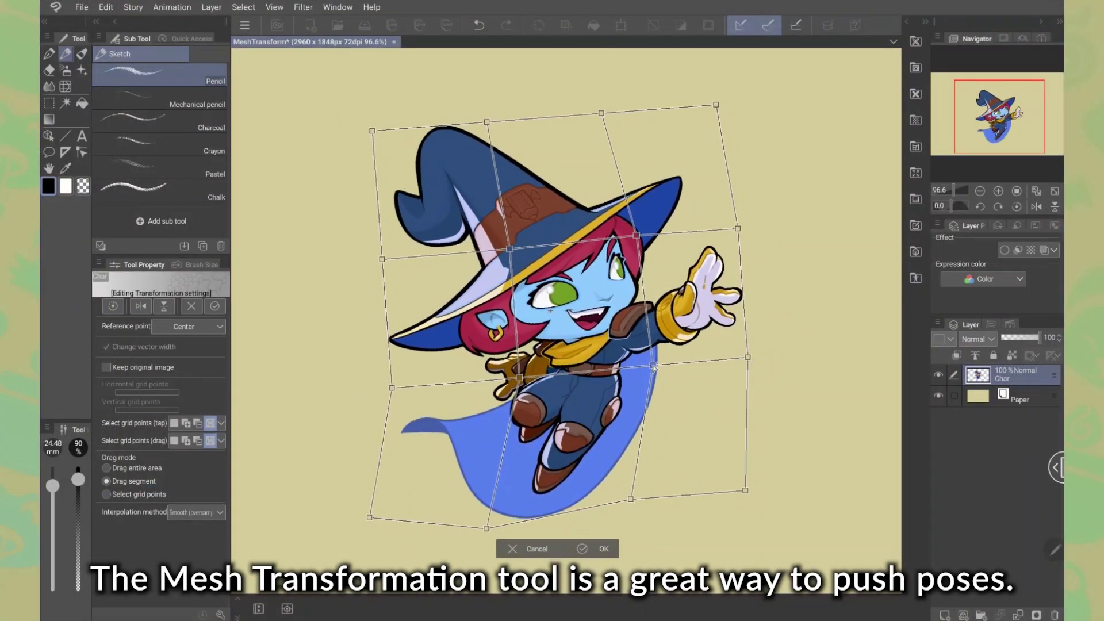
- Fine-tune the grid points around the waist, face and hat to exaggerate the leaning pose, and apply the mesh transformation
{"action": "left_click_drag", "start_coordinate": [519, 378], "coordinate": [528, 378]}
{"action": "left_click_drag", "start_coordinate": [636, 235], "coordinate": [643, 227]}
{"action": "left_click_drag", "start_coordinate": [601, 114], "coordinate": [597, 107]}
{"action": "left_click_drag", "start_coordinate": [487, 122], "coordinate": [476, 116]}
{"action": "left_click_drag", "start_coordinate": [372, 131], "coordinate": [351, 138]}
{"action": "left_click_drag", "start_coordinate": [382, 259], "coordinate": [397, 263]}
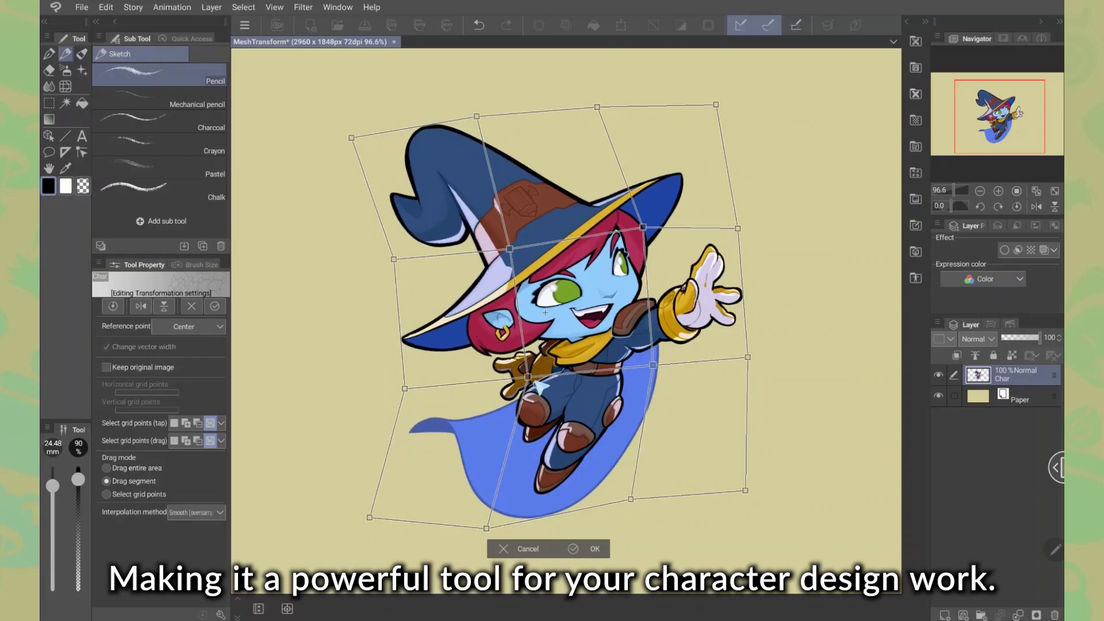
{"action": "left_click", "coordinate": [594, 548]}
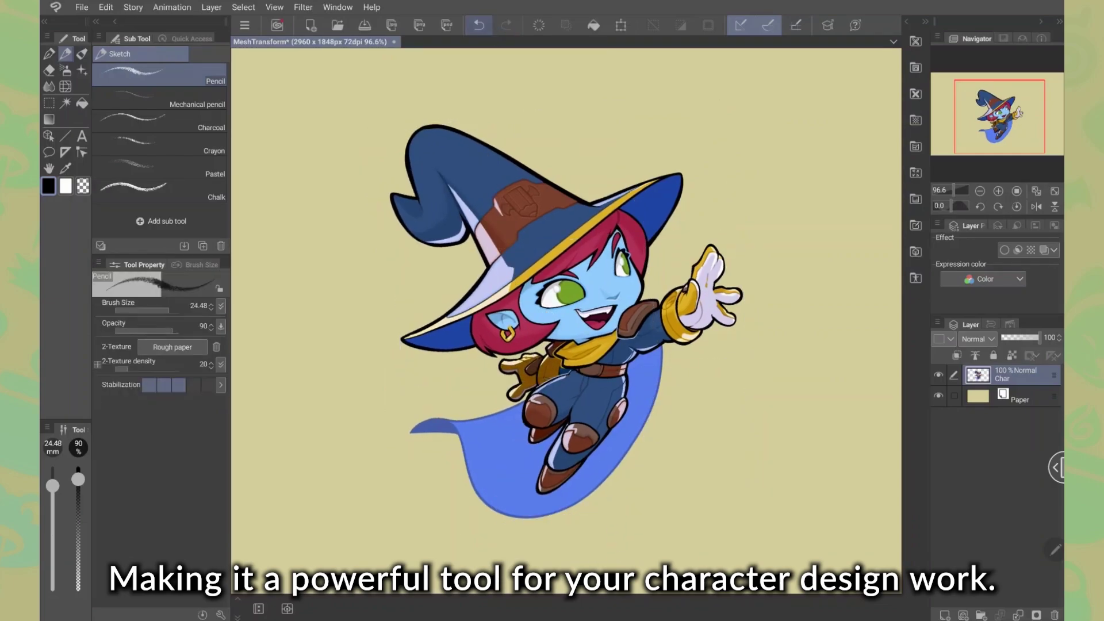
- Undo and redo the mesh transformation to compare the original pose with the pushed one
{"action": "left_click", "coordinate": [479, 25]}
{"action": "left_click", "coordinate": [506, 25]}
{"action": "left_click", "coordinate": [477, 26]}
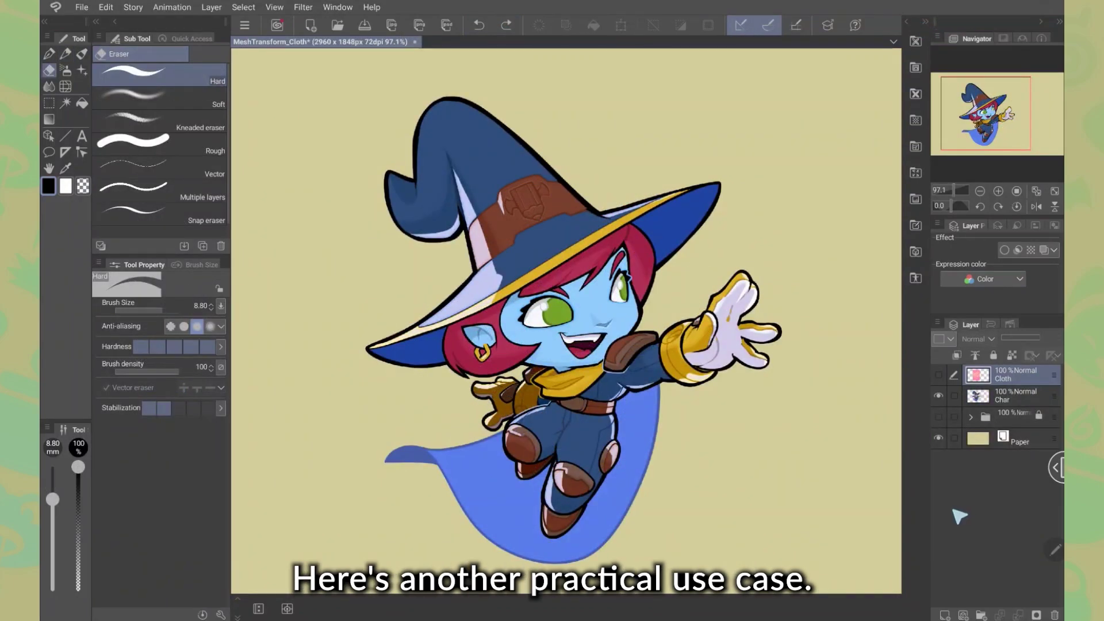
- Show the Cloth layer in the MeshTransform_Cloth document and shrink its pattern with Scale/Rotate to roughly the cape's size, placed over the cape
{"action": "left_click", "coordinate": [940, 376]}
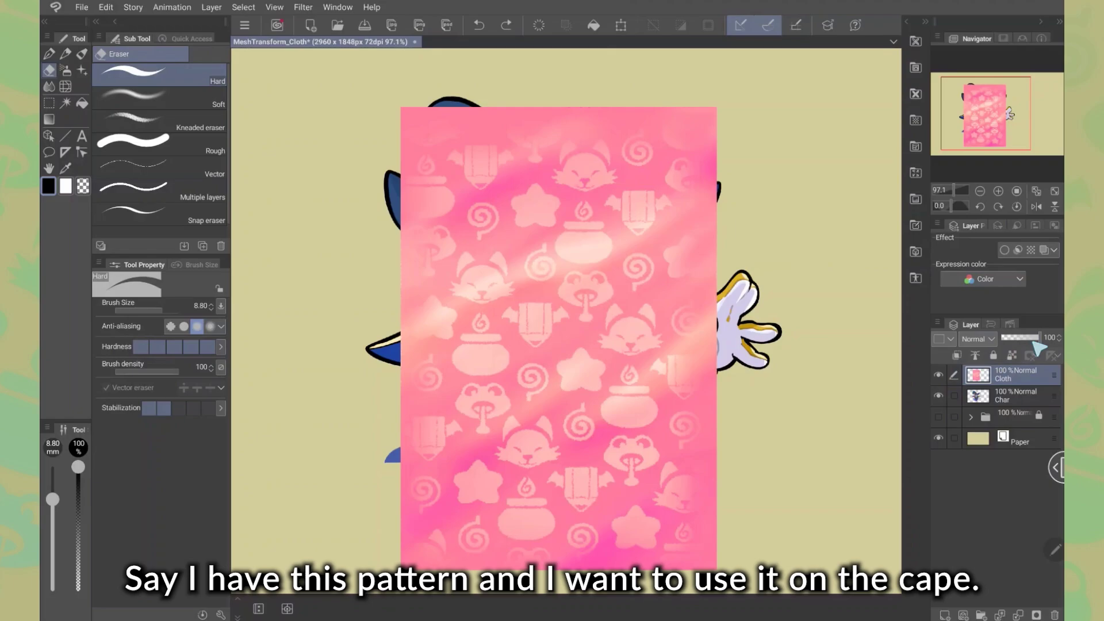
{"action": "mouse_move", "coordinate": [1038, 337]}
{"action": "left_mouse_down"}
{"action": "mouse_move", "coordinate": [1006, 337]}
{"action": "mouse_move", "coordinate": [1039, 337]}
{"action": "left_mouse_up"}
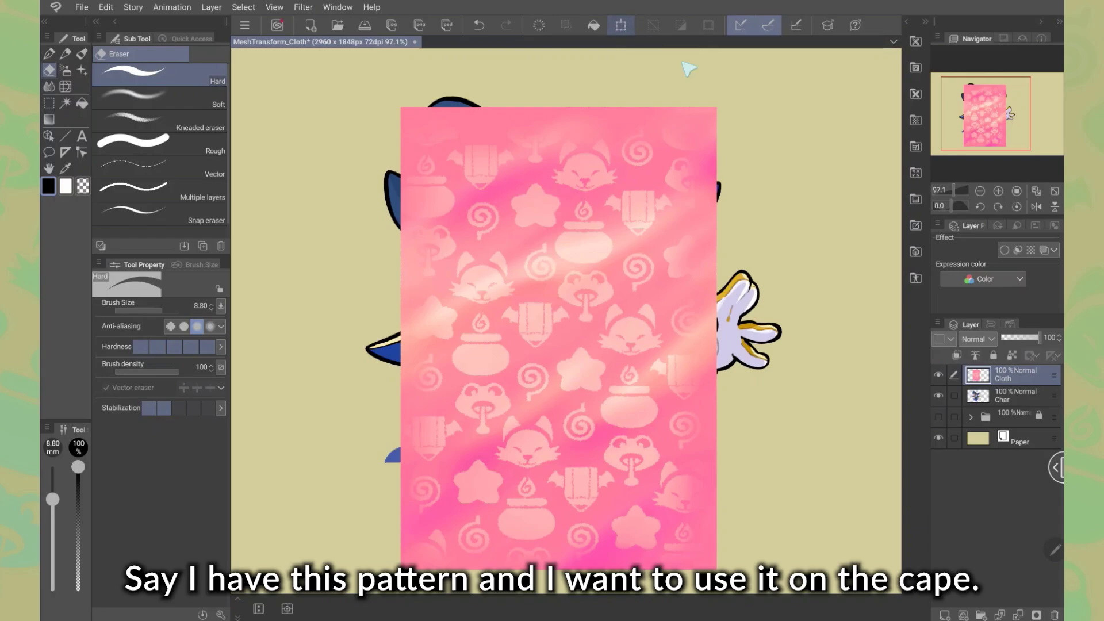
{"action": "key", "text": "ctrl+t"}
{"action": "left_click_drag", "start_coordinate": [718, 108], "coordinate": [563, 331]}
{"action": "left_click_drag", "start_coordinate": [525, 409], "coordinate": [684, 406]}
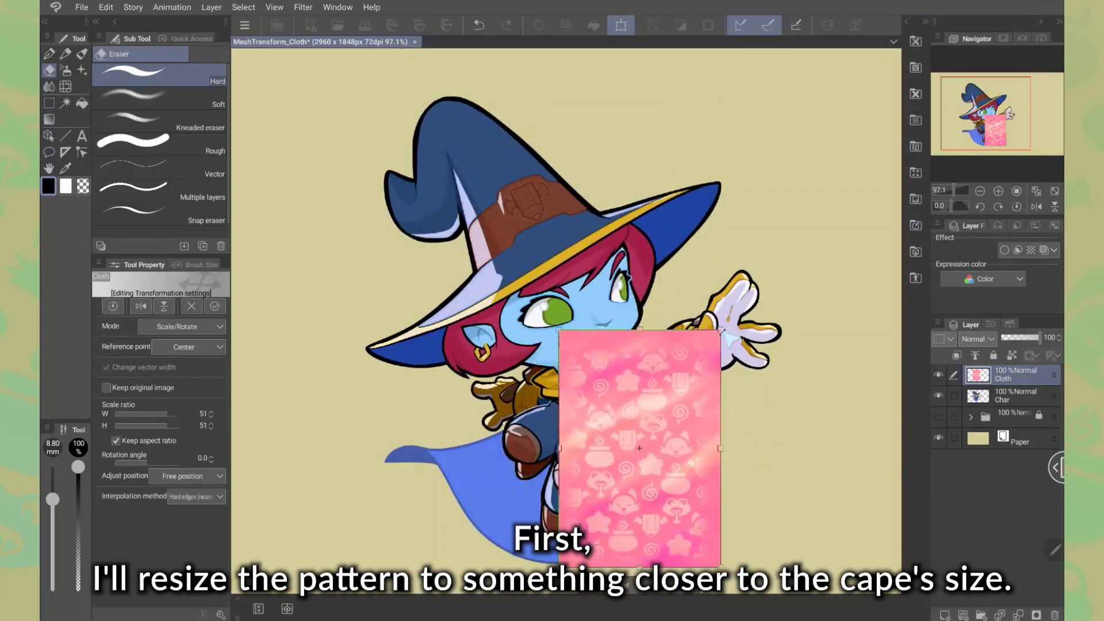
{"action": "left_click_drag", "start_coordinate": [722, 332], "coordinate": [746, 297]}
{"action": "left_click_drag", "start_coordinate": [706, 369], "coordinate": [616, 384]}
{"action": "key", "text": "Return"}
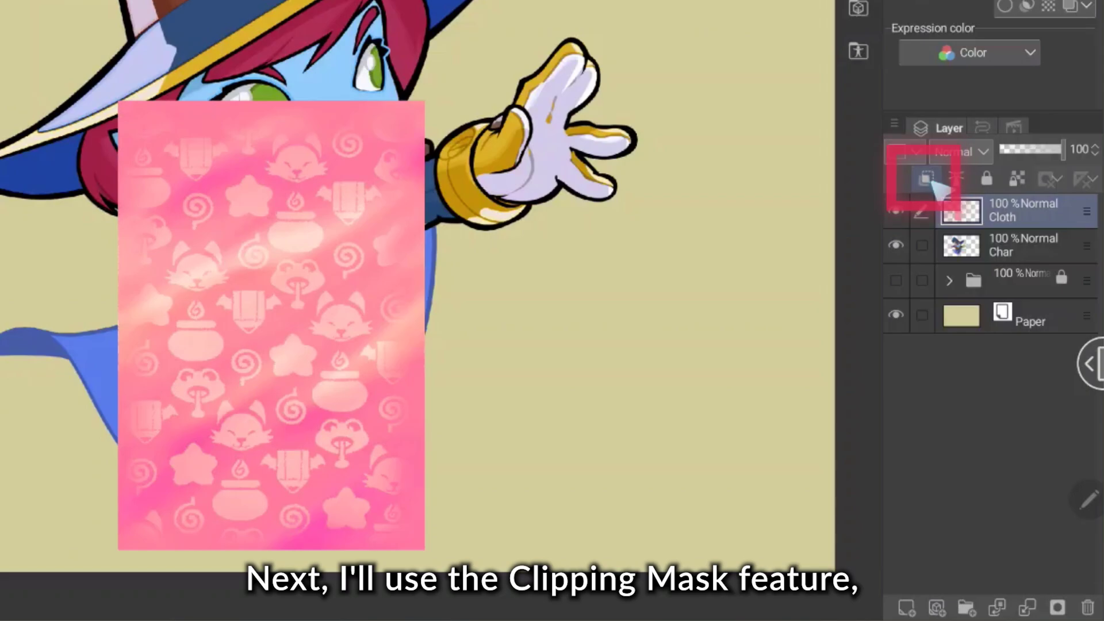
- Clip the Cloth layer to the Char layer below and start a Mesh Transformation with 3 horizontal and 3 vertical grid points
{"action": "left_click", "coordinate": [927, 180]}
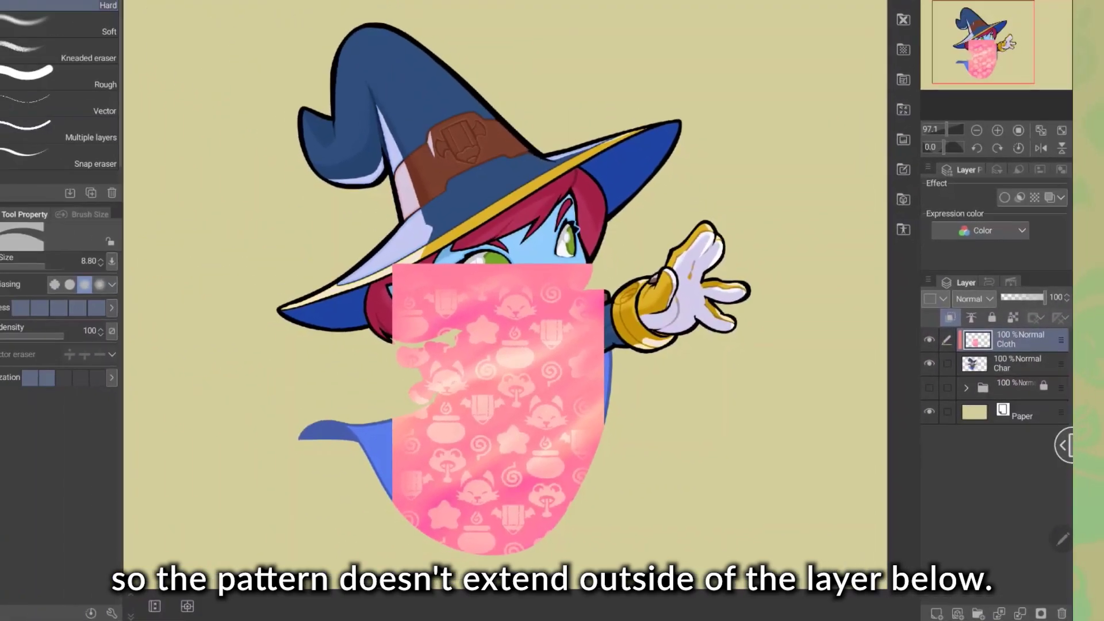
{"action": "left_click", "coordinate": [106, 7]}
{"action": "mouse_move", "coordinate": [212, 259]}
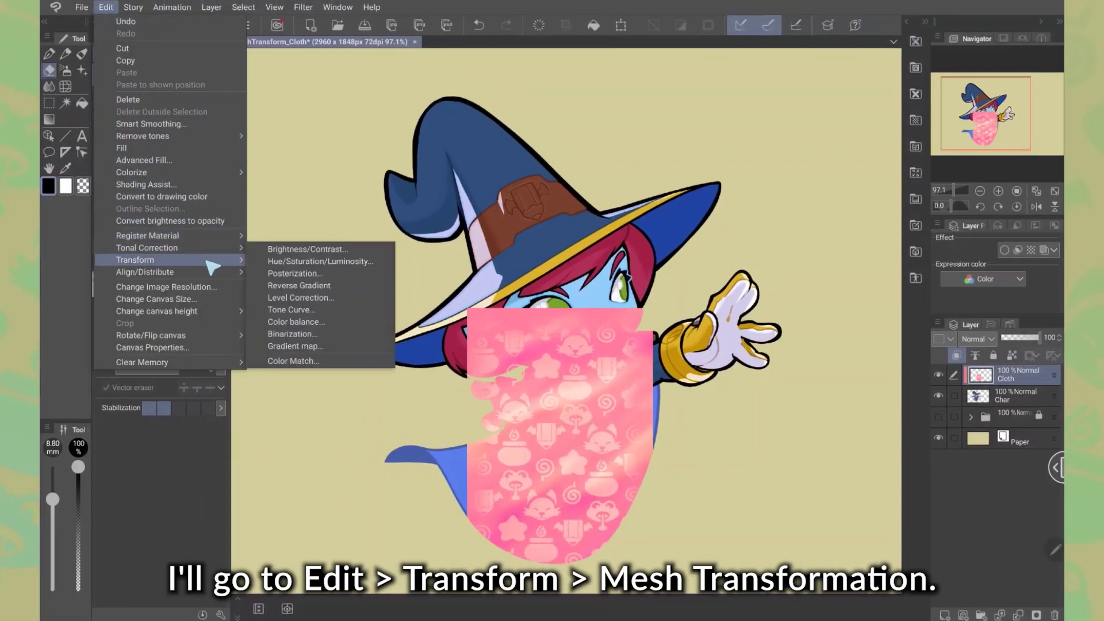
{"action": "left_click", "coordinate": [356, 383]}
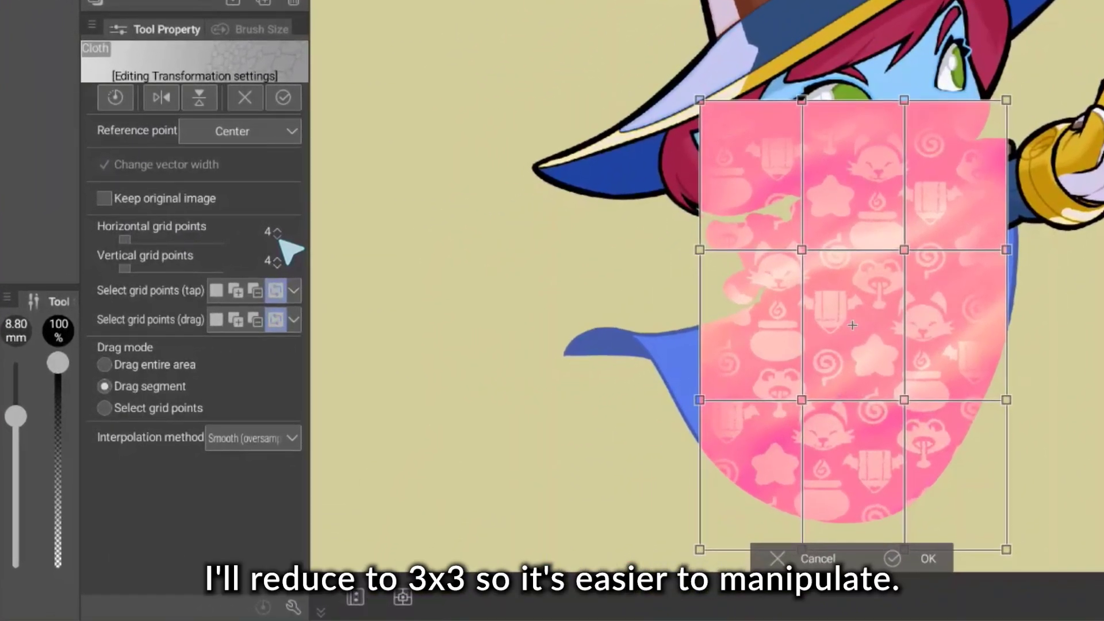
{"action": "left_click", "coordinate": [278, 237]}
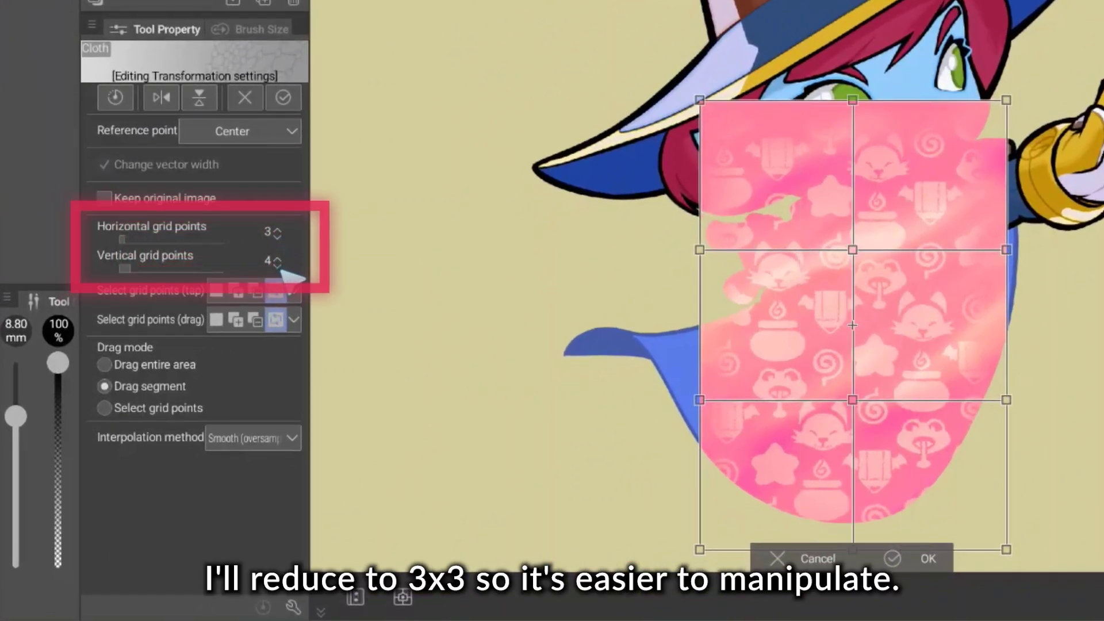
{"action": "left_click", "coordinate": [278, 266]}
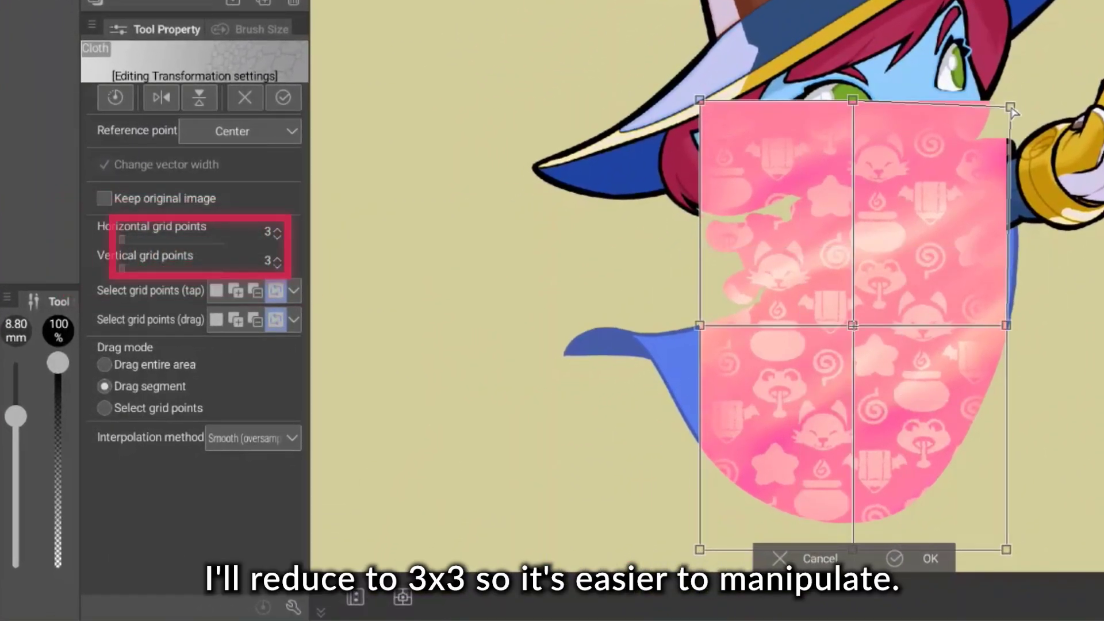
- Move the pattern's upper grid points to the shoulders, its left middle point to the waist, and its lower-left corner toward the cape's tail
{"action": "left_click_drag", "start_coordinate": [1007, 100], "coordinate": [1020, 151]}
{"action": "left_click_drag", "start_coordinate": [783, 149], "coordinate": [845, 203]}
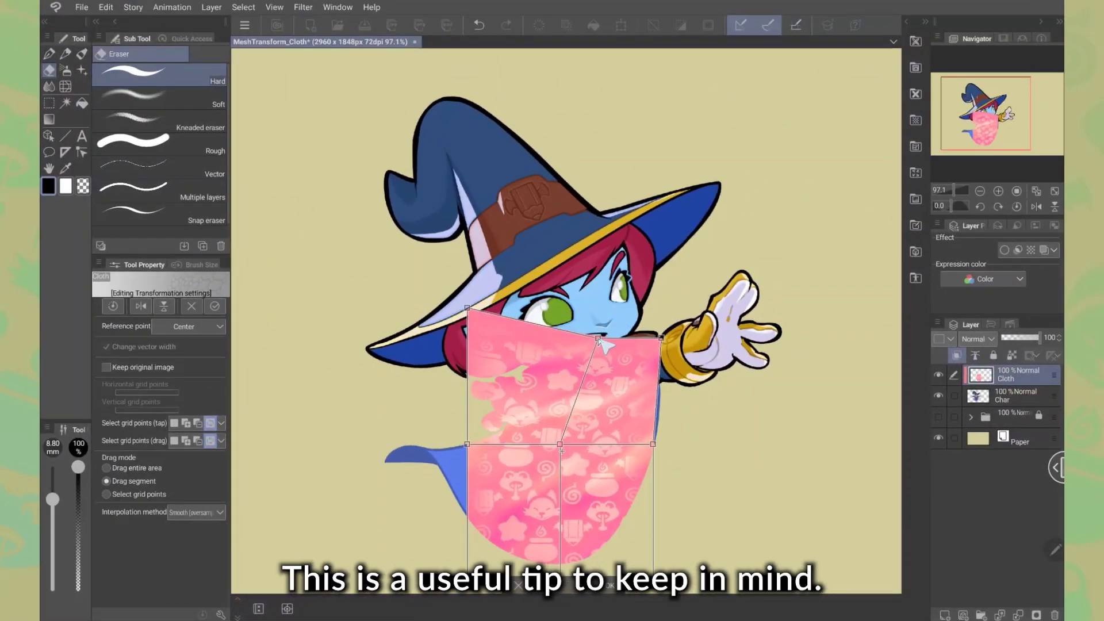
{"action": "left_click_drag", "start_coordinate": [471, 312], "coordinate": [533, 364]}
{"action": "left_click_drag", "start_coordinate": [470, 450], "coordinate": [514, 435]}
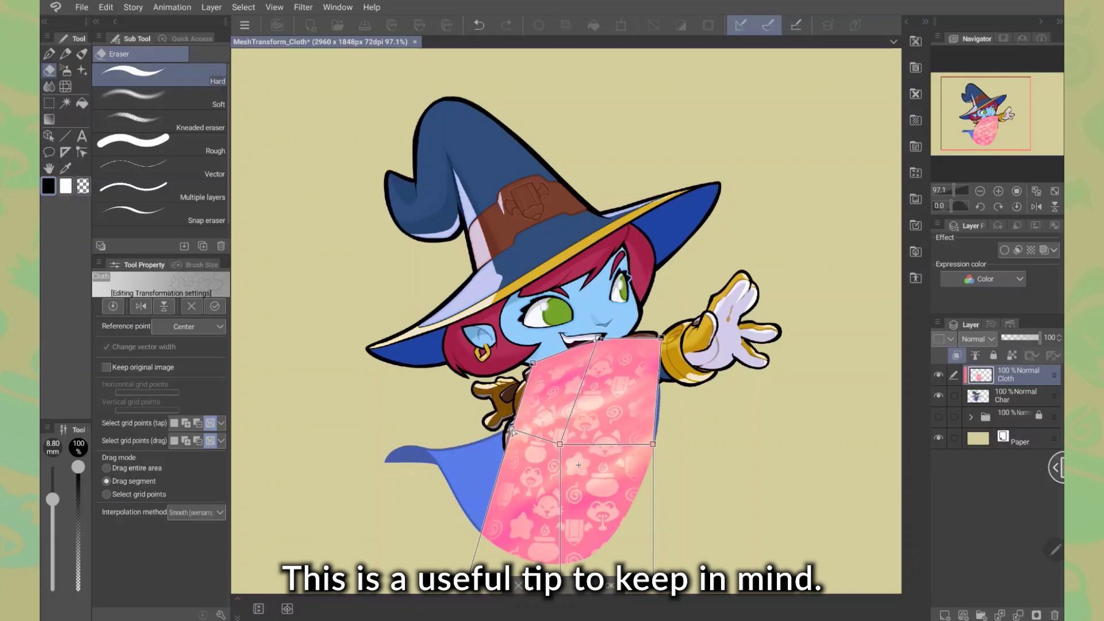
{"action": "left_click_drag", "start_coordinate": [461, 569], "coordinate": [409, 452]}
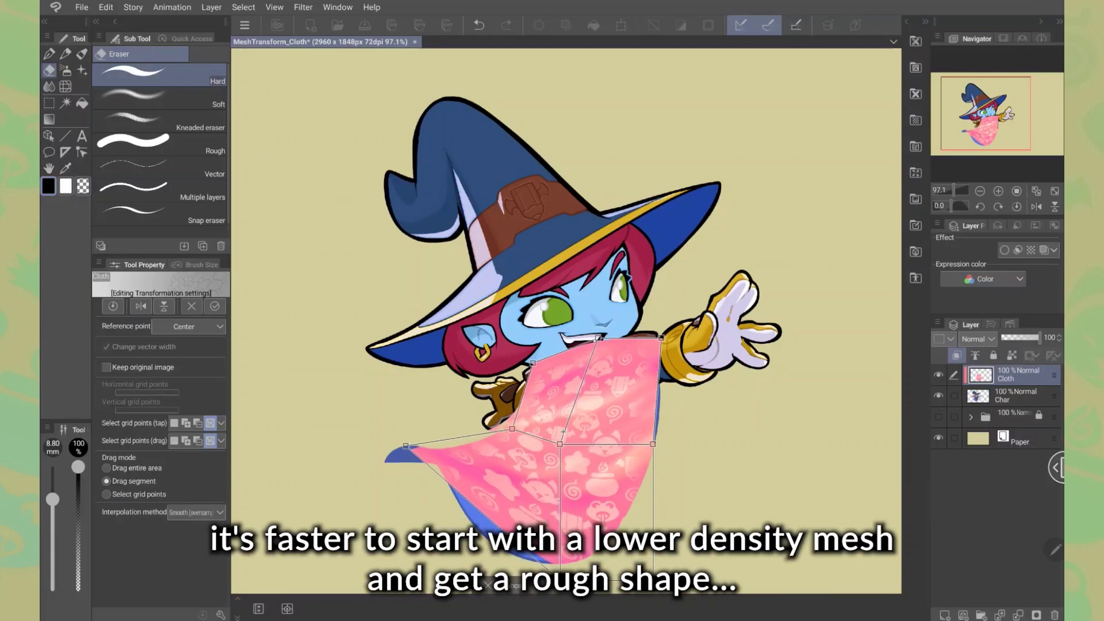
- Pull the pattern's bottom grid points to the cape's lower hem and shift the middle row to follow the cape's width
{"action": "left_click_drag", "start_coordinate": [560, 578], "coordinate": [480, 556]}
{"action": "left_click_drag", "start_coordinate": [536, 437], "coordinate": [522, 427]}
{"action": "left_click_drag", "start_coordinate": [406, 446], "coordinate": [427, 452]}
{"action": "left_click_drag", "start_coordinate": [653, 575], "coordinate": [621, 569]}
{"action": "left_click_drag", "start_coordinate": [652, 444], "coordinate": [664, 443]}
{"action": "left_click_drag", "start_coordinate": [546, 435], "coordinate": [576, 446]}
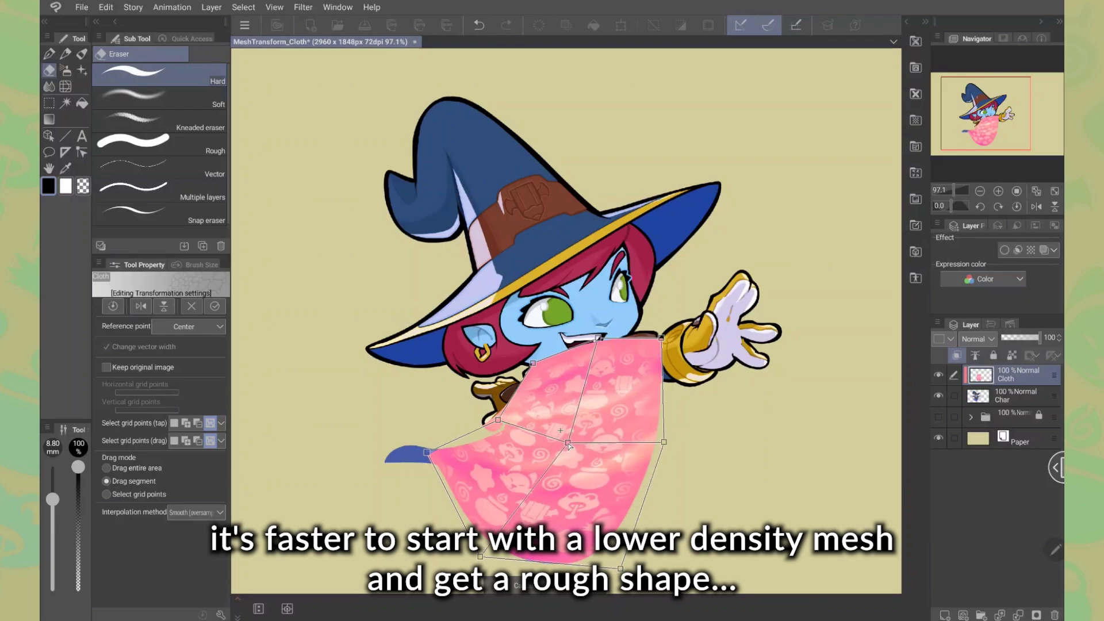
- Refine the 3 by 3 mesh points along the pattern's neckline, waist, tail and hem to match the cape roughly, and apply the transformation
{"action": "left_click_drag", "start_coordinate": [498, 420], "coordinate": [516, 435]}
{"action": "left_click_drag", "start_coordinate": [598, 338], "coordinate": [587, 367]}
{"action": "left_click_drag", "start_coordinate": [516, 435], "coordinate": [506, 430]}
{"action": "left_click_drag", "start_coordinate": [576, 446], "coordinate": [573, 443]}
{"action": "left_click_drag", "start_coordinate": [427, 453], "coordinate": [423, 450]}
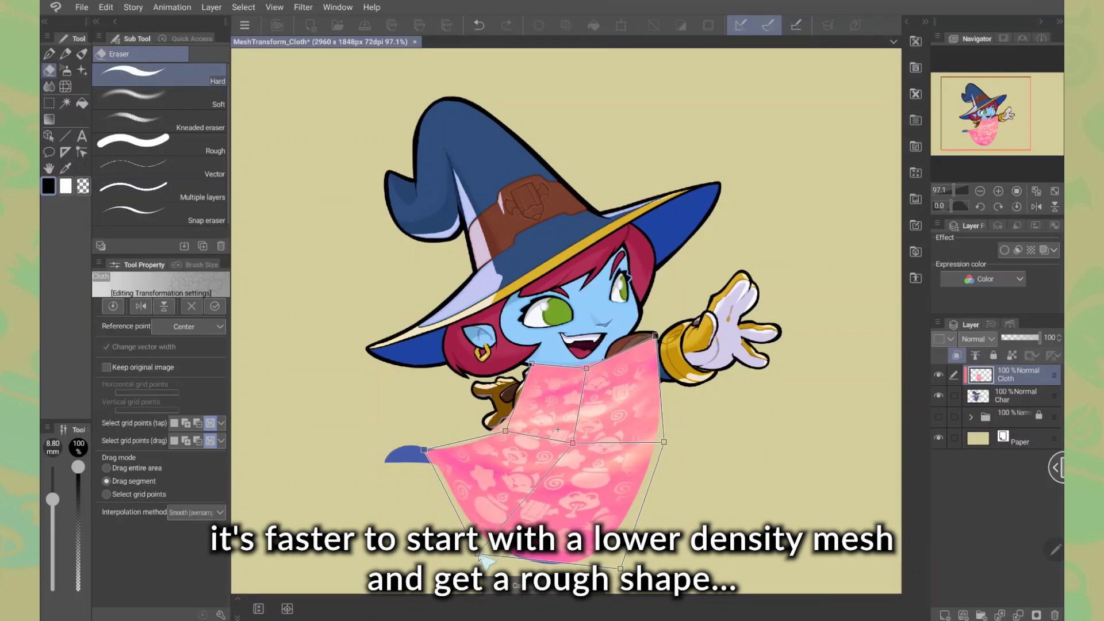
{"action": "left_click_drag", "start_coordinate": [481, 557], "coordinate": [486, 564]}
{"action": "left_click_drag", "start_coordinate": [620, 569], "coordinate": [621, 579]}
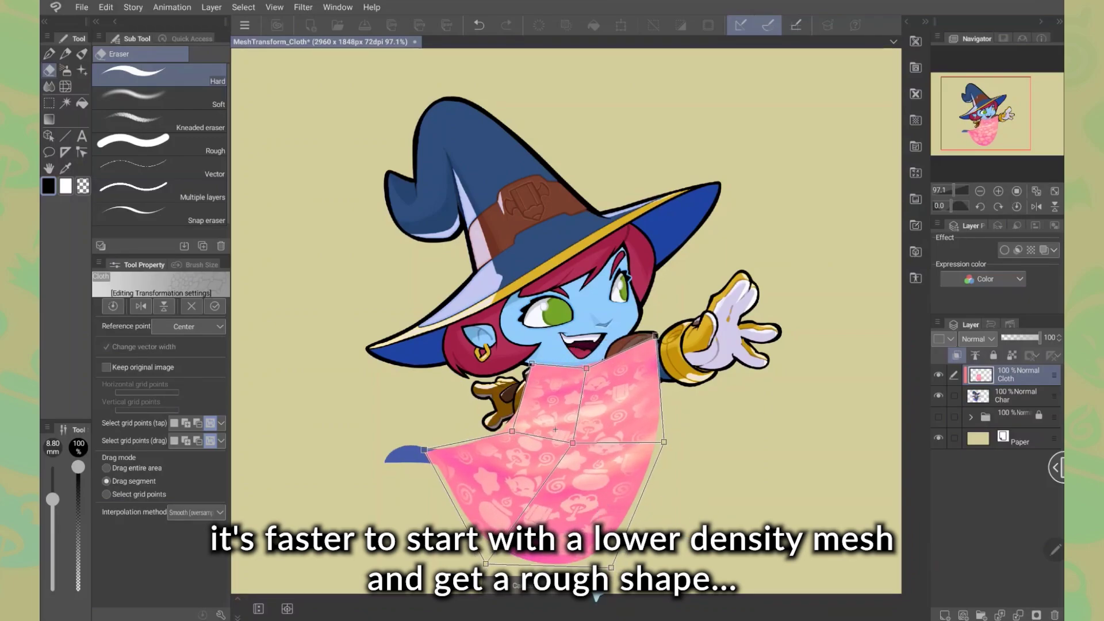
{"action": "key", "text": "Return"}
- Start another Mesh Transformation on the Cloth layer with 4 horizontal and 4 vertical grid points and shift the two lower inner points right
{"action": "left_click", "coordinate": [106, 7]}
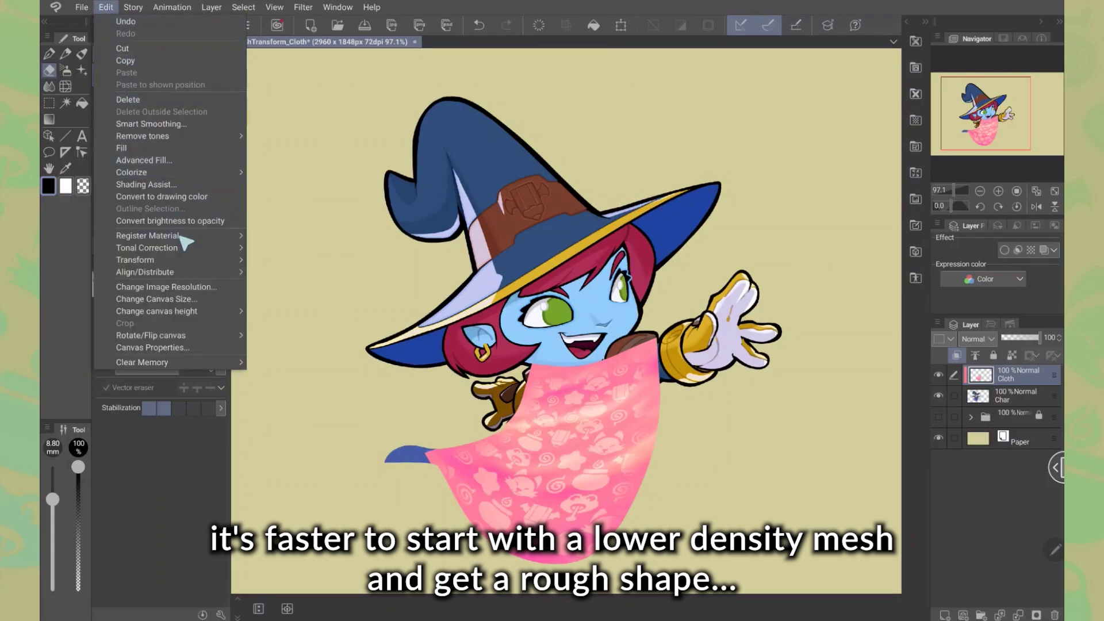
{"action": "mouse_move", "coordinate": [216, 260]}
{"action": "left_click", "coordinate": [330, 377]}
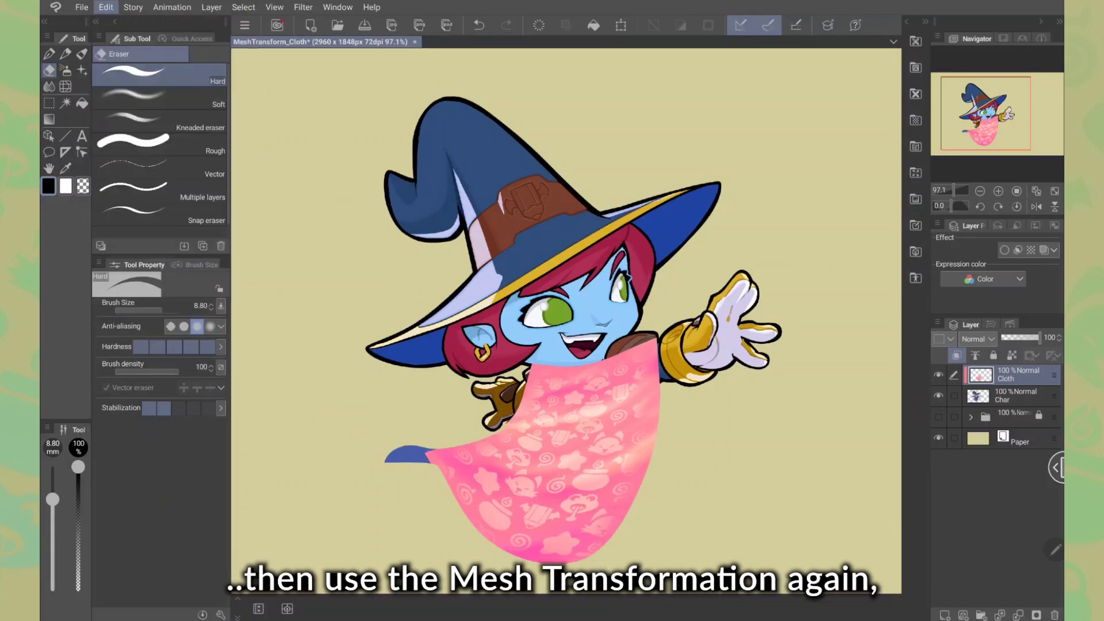
{"action": "left_click", "coordinate": [212, 387]}
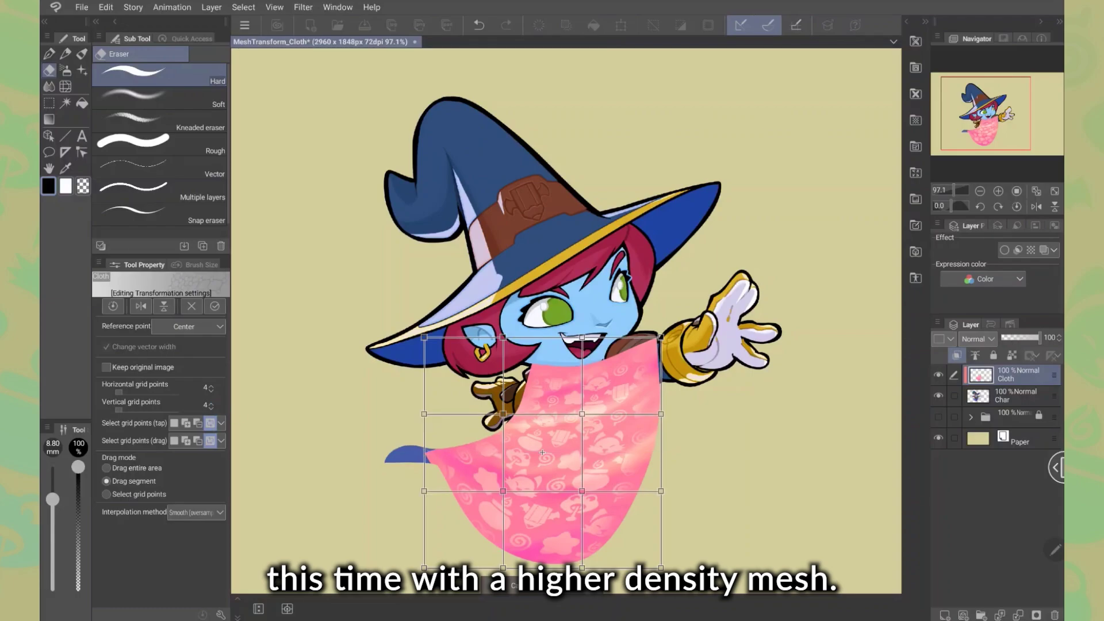
{"action": "left_click_drag", "start_coordinate": [583, 494], "coordinate": [591, 497]}
{"action": "left_click_drag", "start_coordinate": [504, 493], "coordinate": [519, 494]}
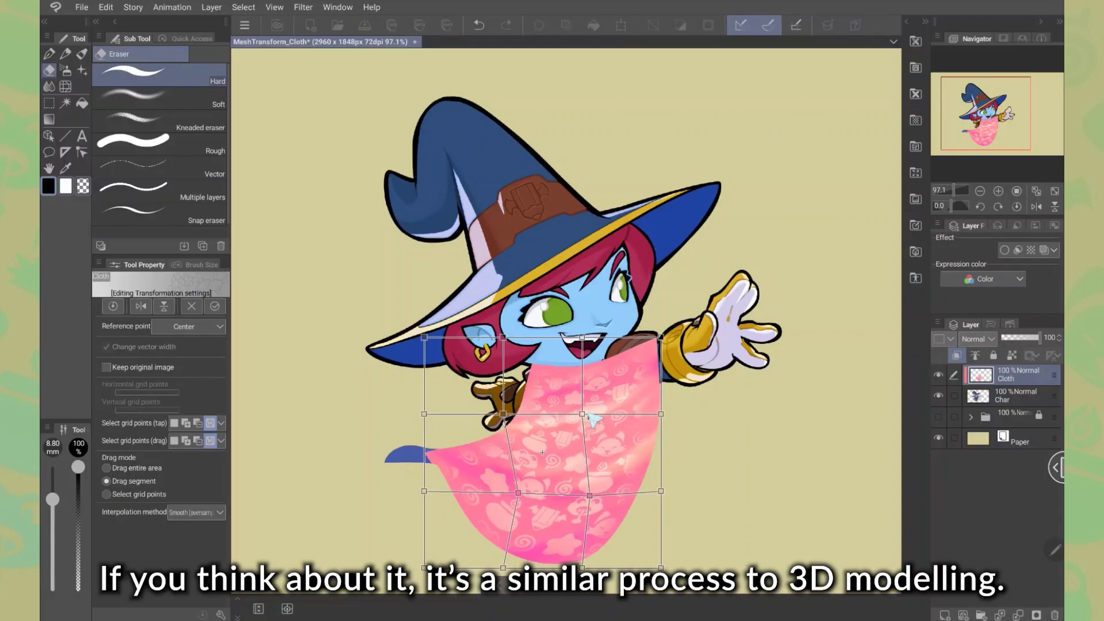
- Bend the pattern's upper half by lowering the upper inner right point and the neckline point above it, and nudging the outer points inward
{"action": "left_click_drag", "start_coordinate": [583, 415], "coordinate": [603, 422]}
{"action": "left_click_drag", "start_coordinate": [504, 415], "coordinate": [504, 415]}
{"action": "left_click_drag", "start_coordinate": [425, 414], "coordinate": [437, 413]}
{"action": "left_click_drag", "start_coordinate": [582, 339], "coordinate": [582, 352]}
{"action": "left_click_drag", "start_coordinate": [601, 421], "coordinate": [602, 436]}
{"action": "left_click_drag", "start_coordinate": [661, 415], "coordinate": [660, 406]}
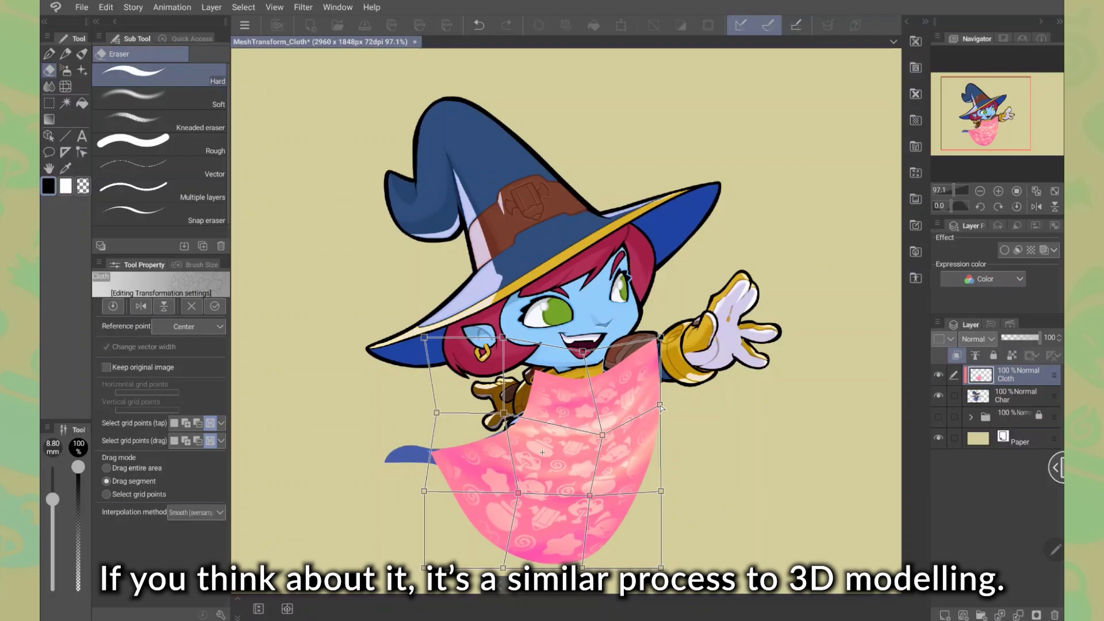
- Pull the lower-left grid points toward the cape's tail, lower the top points along the neckline, and apply the mesh transformation
{"action": "left_click_drag", "start_coordinate": [518, 493], "coordinate": [502, 495]}
{"action": "left_click_drag", "start_coordinate": [504, 414], "coordinate": [503, 417]}
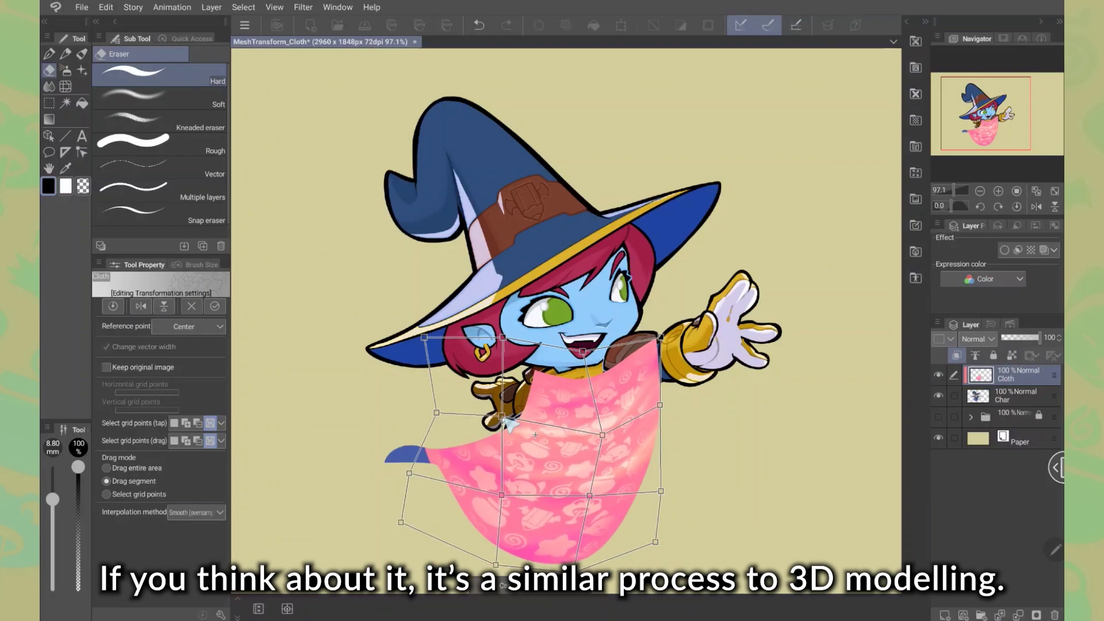
{"action": "left_click_drag", "start_coordinate": [502, 338], "coordinate": [541, 350]}
{"action": "left_click_drag", "start_coordinate": [583, 352], "coordinate": [595, 358]}
{"action": "left_click_drag", "start_coordinate": [602, 435], "coordinate": [591, 441]}
{"action": "left_click_drag", "start_coordinate": [660, 406], "coordinate": [662, 410]}
{"action": "left_click_drag", "start_coordinate": [589, 496], "coordinate": [584, 500]}
{"action": "left_click_drag", "start_coordinate": [421, 476], "coordinate": [406, 467]}
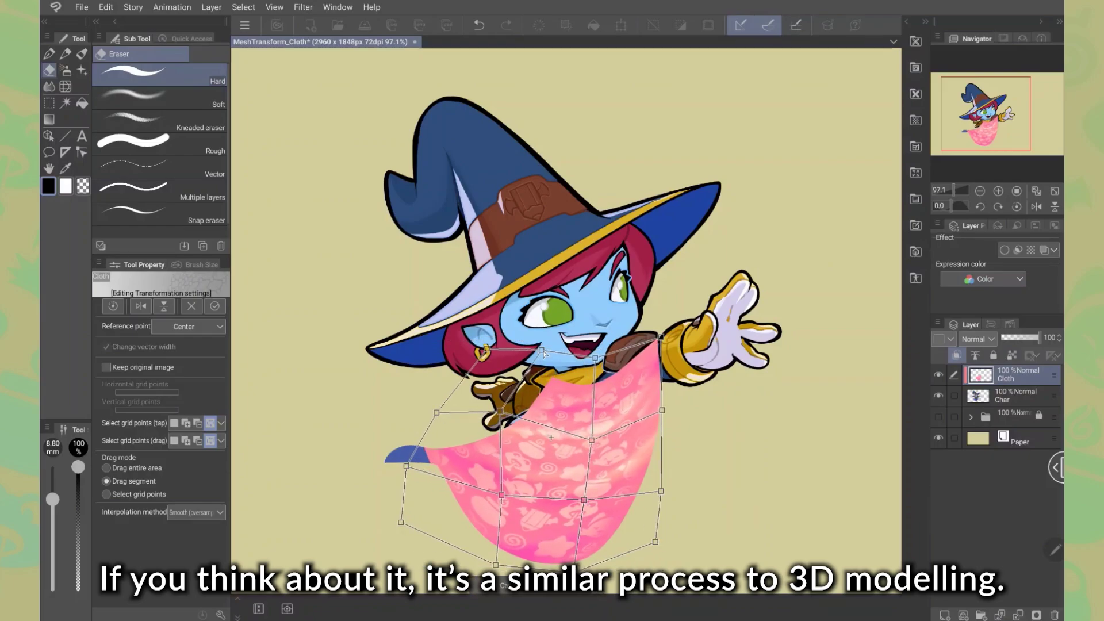
{"action": "key", "text": "Return"}
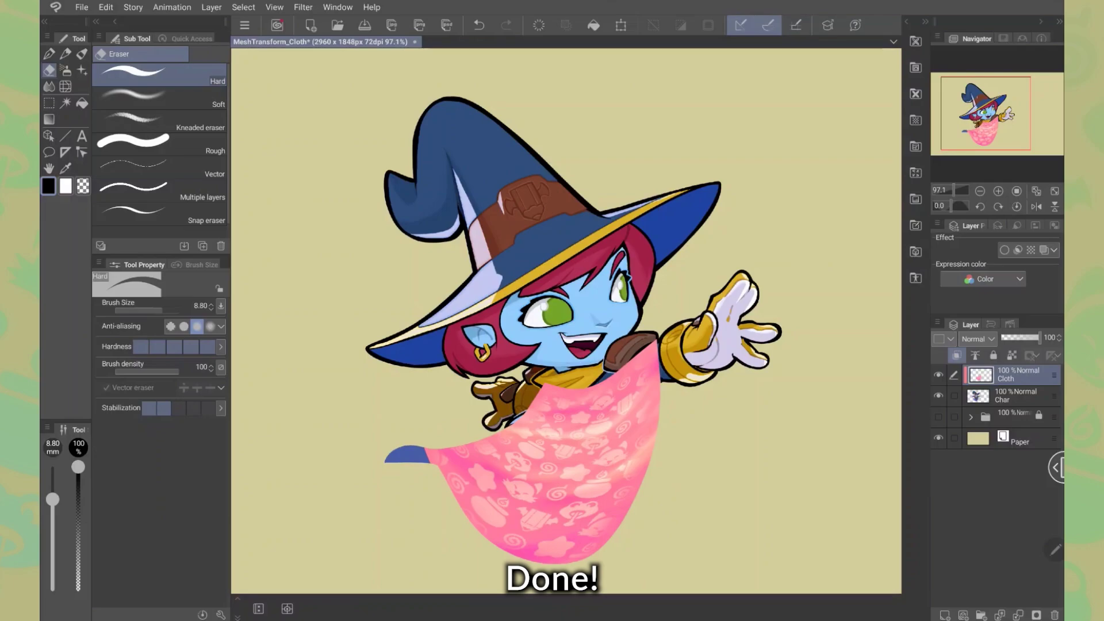
- Undo the cloth transformations and redo them to compare the pattern before and after fitting
{"action": "left_click", "coordinate": [484, 28]}
{"action": "left_click", "coordinate": [484, 29]}
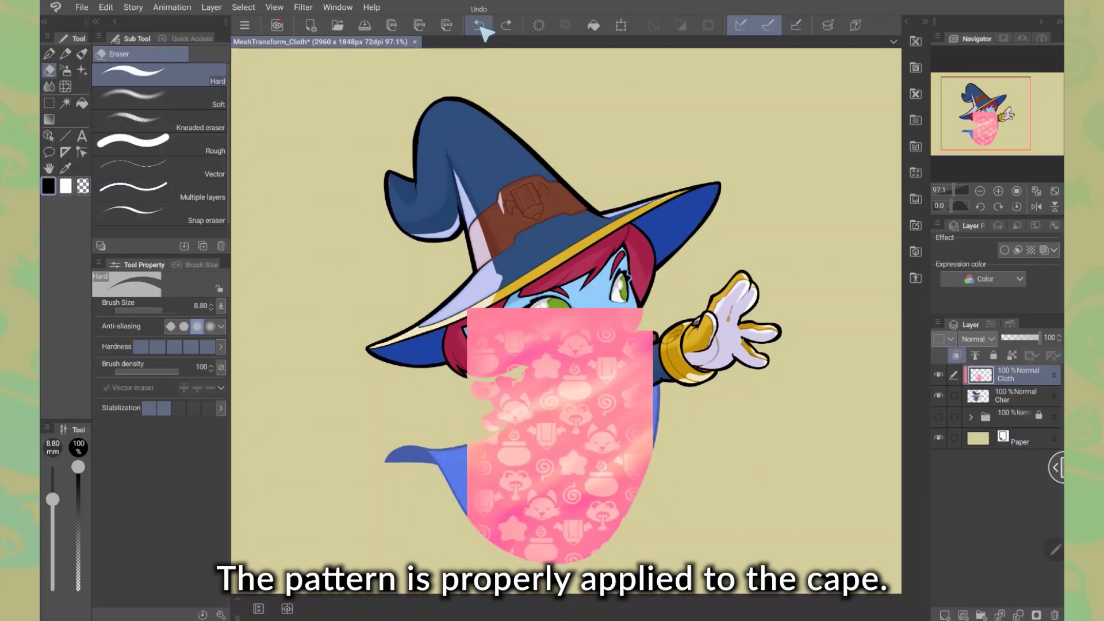
{"action": "left_click", "coordinate": [508, 26]}
{"action": "left_click", "coordinate": [507, 25]}
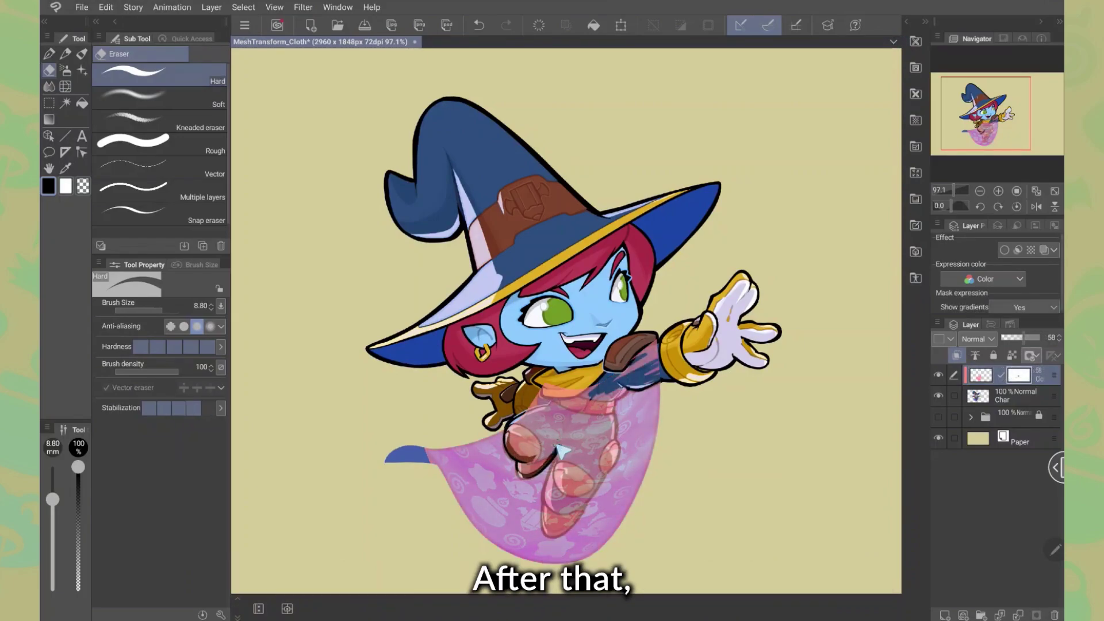
- With the Cloth layer at 58% opacity, erase the pattern covering the character's legs and body on its layer mask
{"action": "left_click_drag", "start_coordinate": [529, 467], "coordinate": [522, 475]}
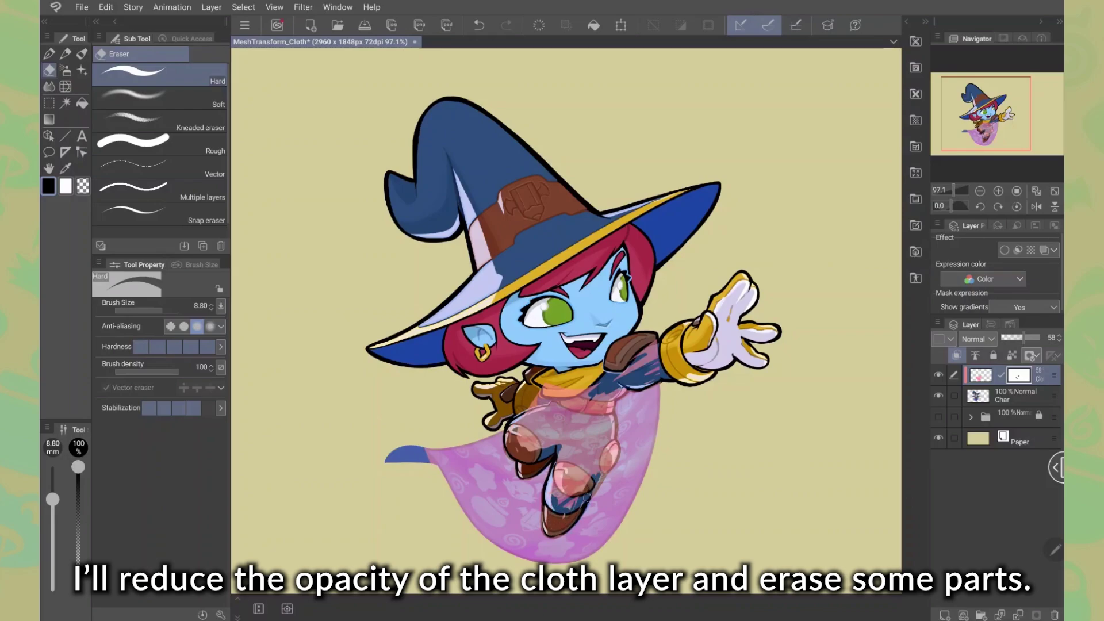
{"action": "left_click_drag", "start_coordinate": [569, 451], "coordinate": [587, 478]}
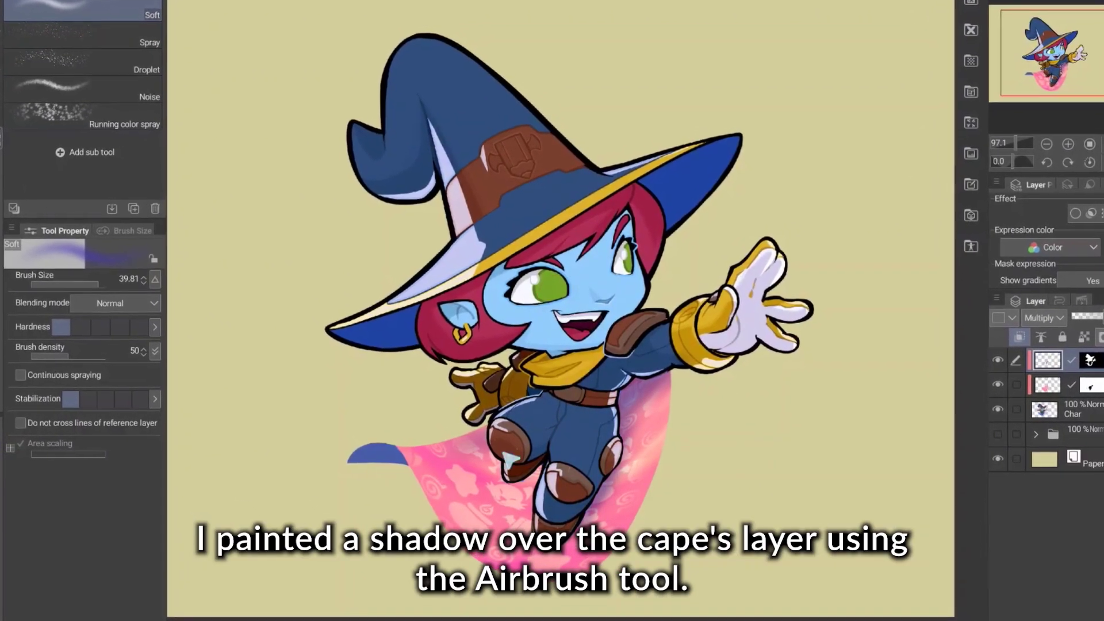
- Airbrush a soft purple shadow on the masked Multiply layer over the cape, beside the legs and below the outstretched arm
{"action": "mouse_move", "coordinate": [521, 489]}
{"action": "left_mouse_down"}
{"action": "mouse_move", "coordinate": [471, 452]}
{"action": "mouse_move", "coordinate": [489, 428]}
{"action": "mouse_move", "coordinate": [428, 452]}
{"action": "mouse_move", "coordinate": [489, 495]}
{"action": "left_mouse_up"}
{"action": "left_click_drag", "start_coordinate": [649, 388], "coordinate": [634, 434]}
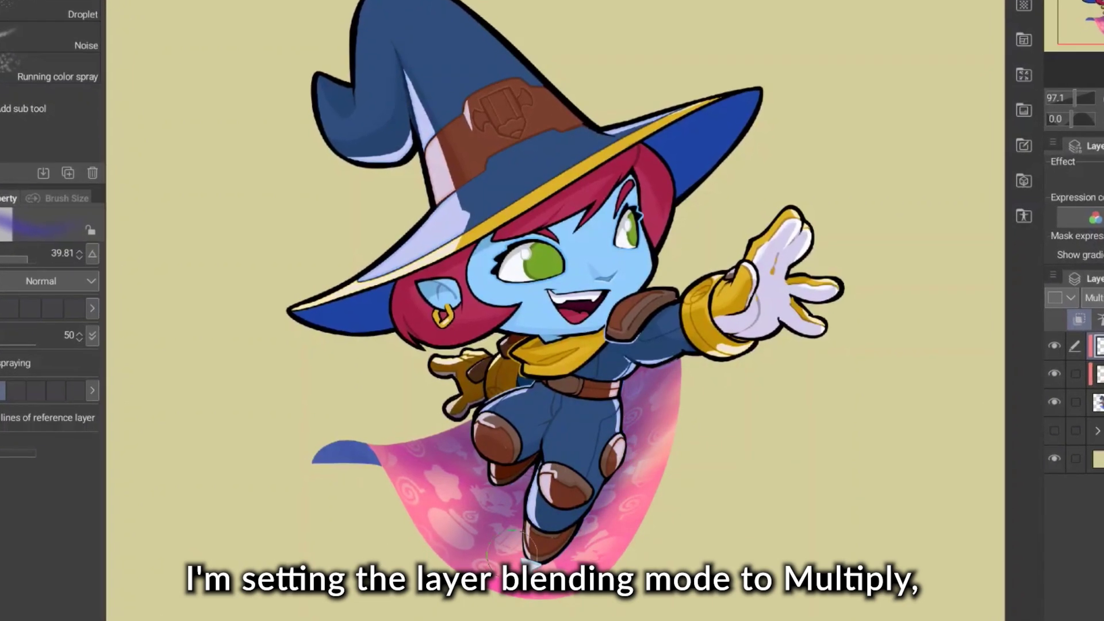